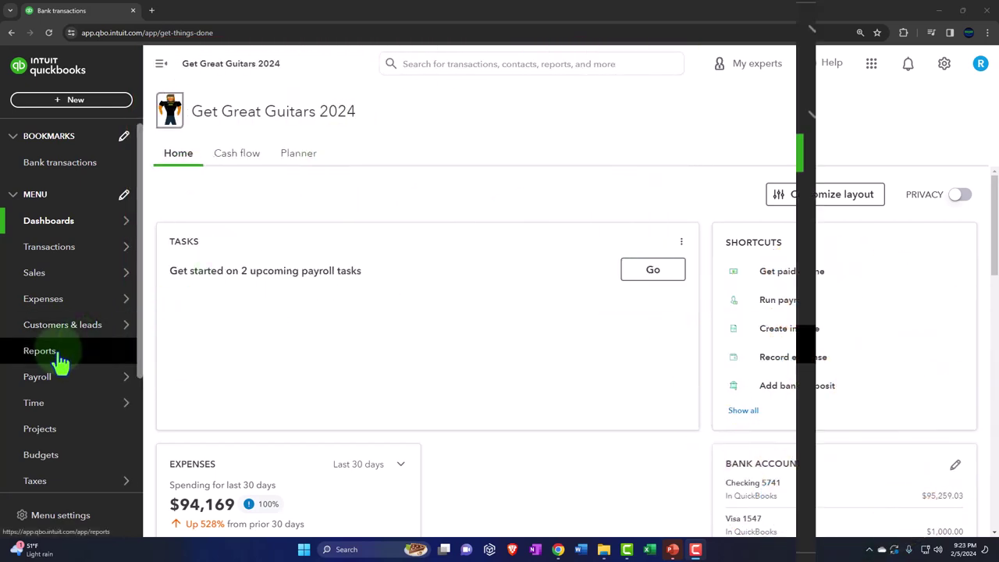
Step: From Reports, open the Balance Sheet, Profit and Loss and Trial Balance favorites in new browser tabs
{"action": "left_click", "coordinate": [61, 359]}
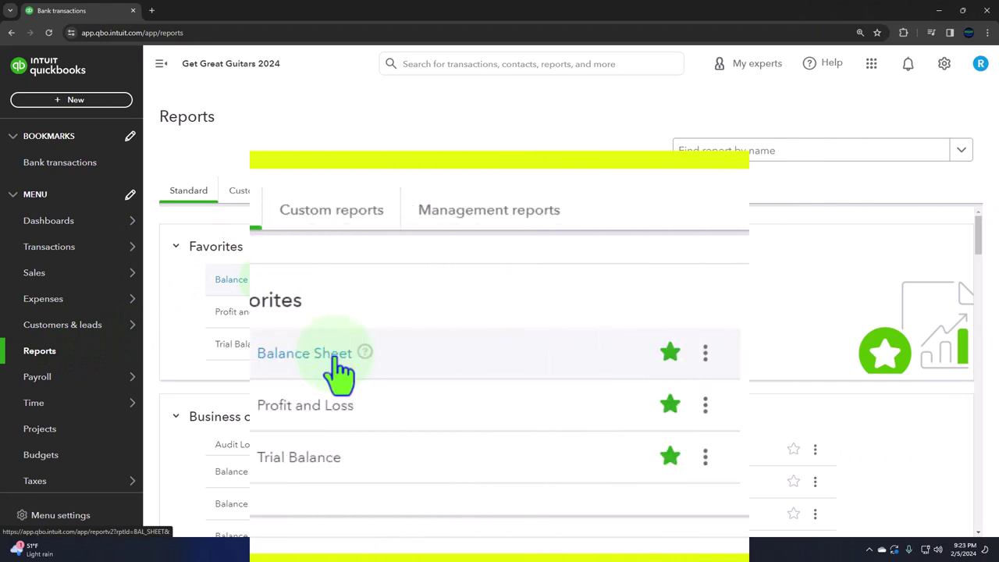
{"action": "right_click", "coordinate": [265, 287]}
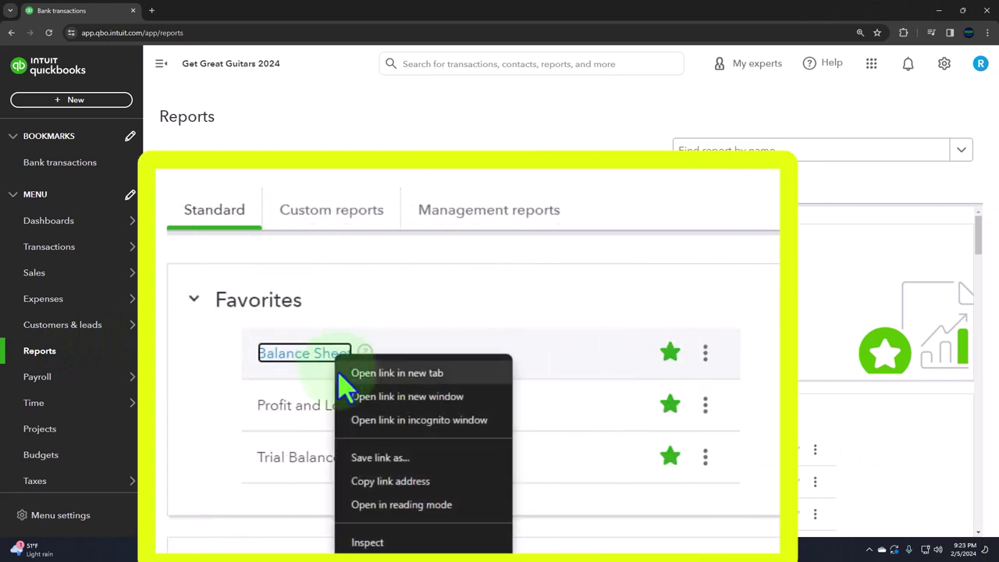
{"action": "left_click", "coordinate": [406, 375]}
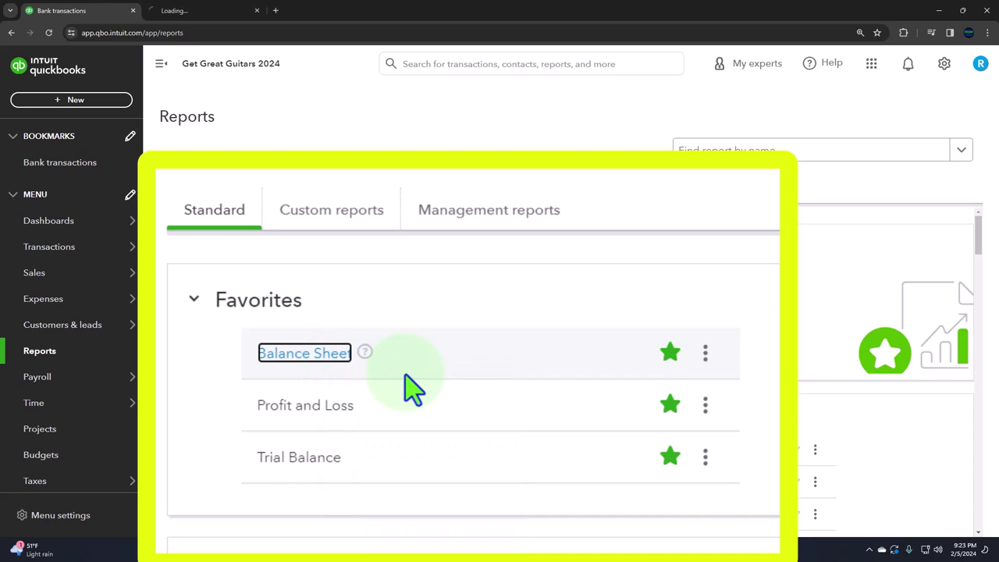
{"action": "right_click", "coordinate": [342, 407]}
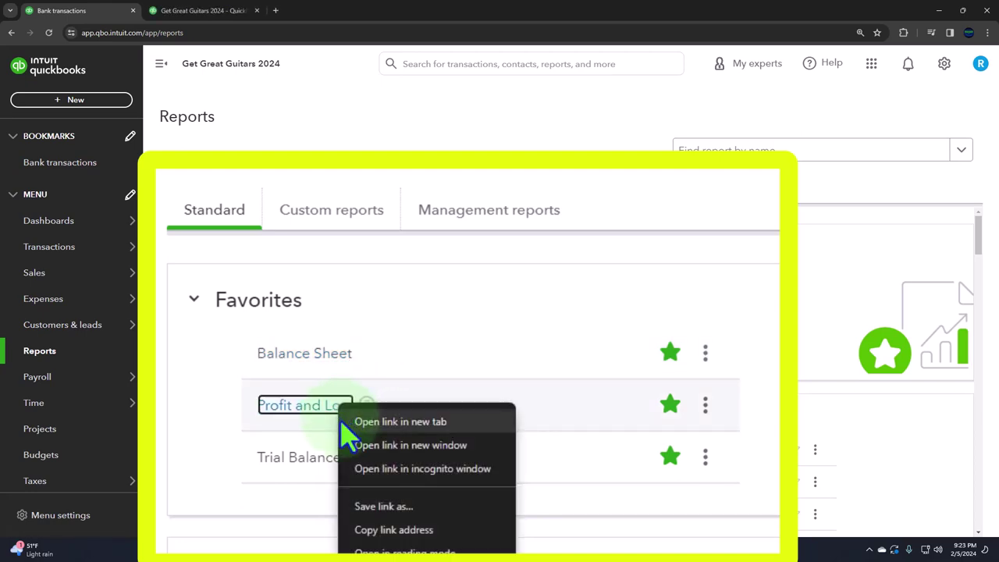
{"action": "left_click", "coordinate": [437, 426]}
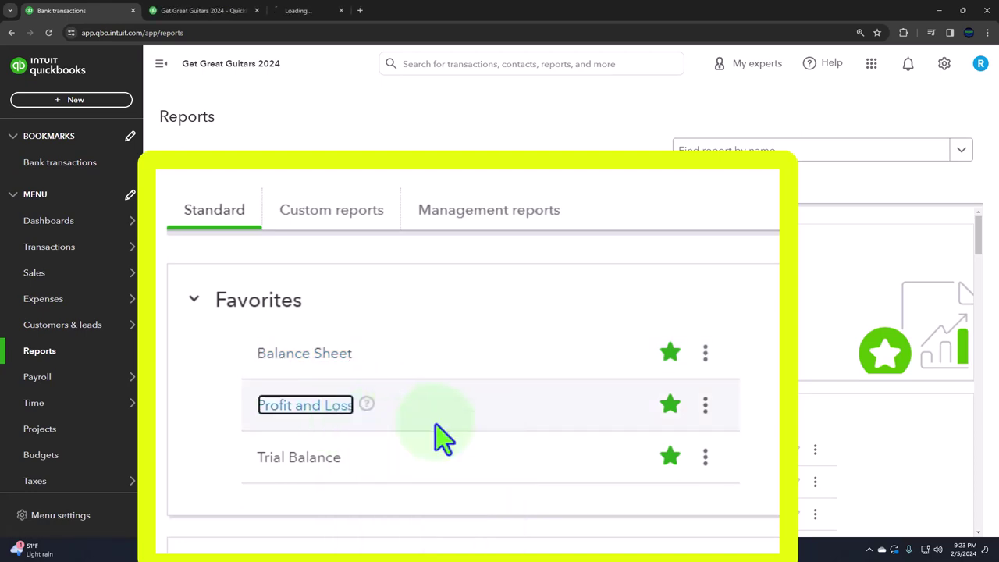
{"action": "right_click", "coordinate": [320, 460]}
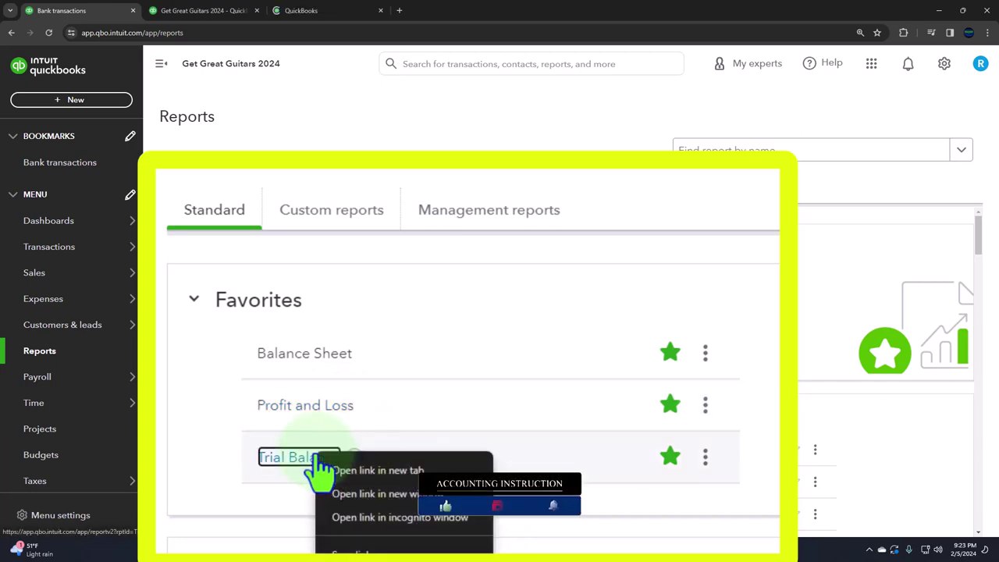
{"action": "left_click", "coordinate": [401, 473]}
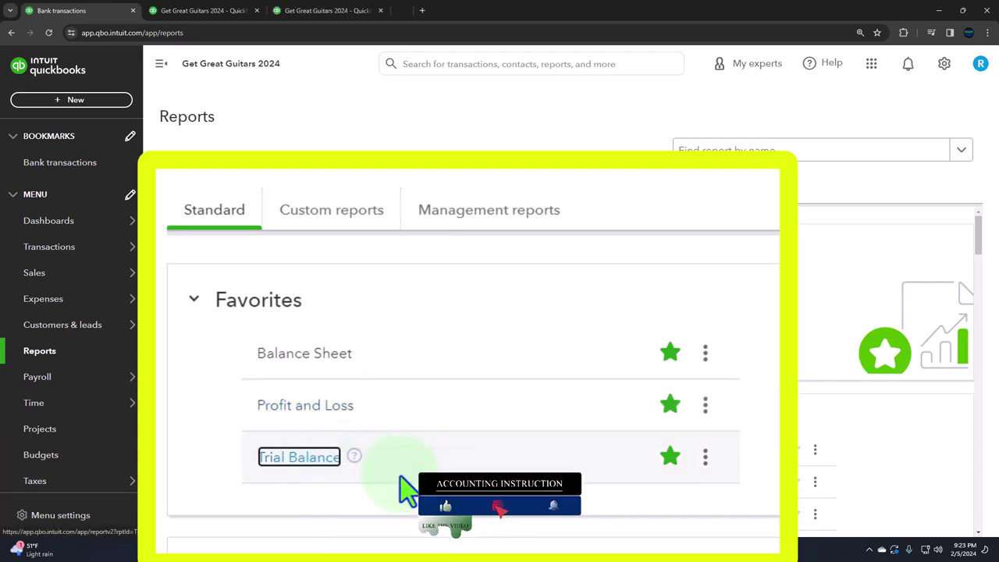
Step: Show the Balance Sheet tab full width and select its report From date
{"action": "left_click", "coordinate": [215, 11]}
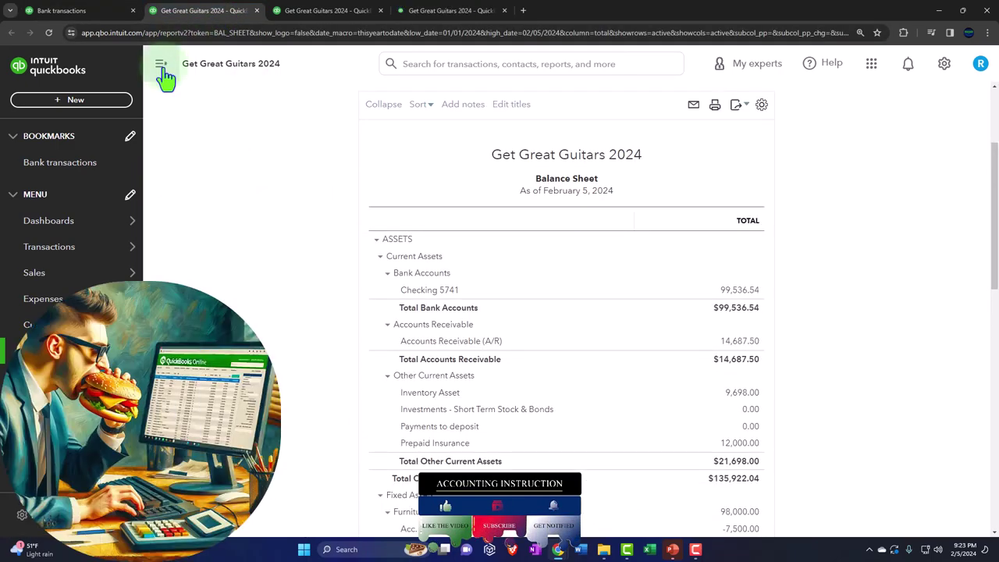
{"action": "left_click", "coordinate": [161, 66]}
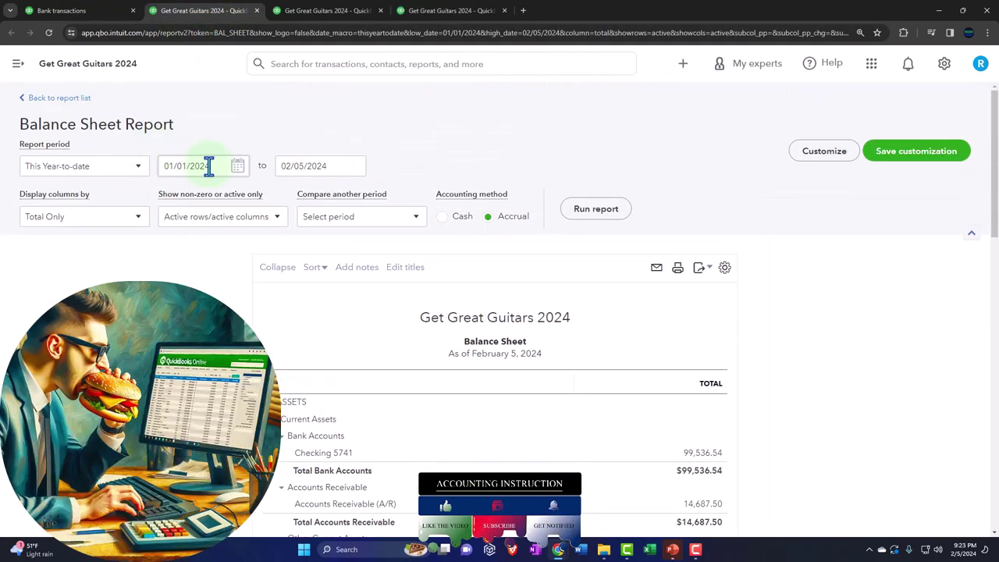
{"action": "left_click", "coordinate": [190, 165]}
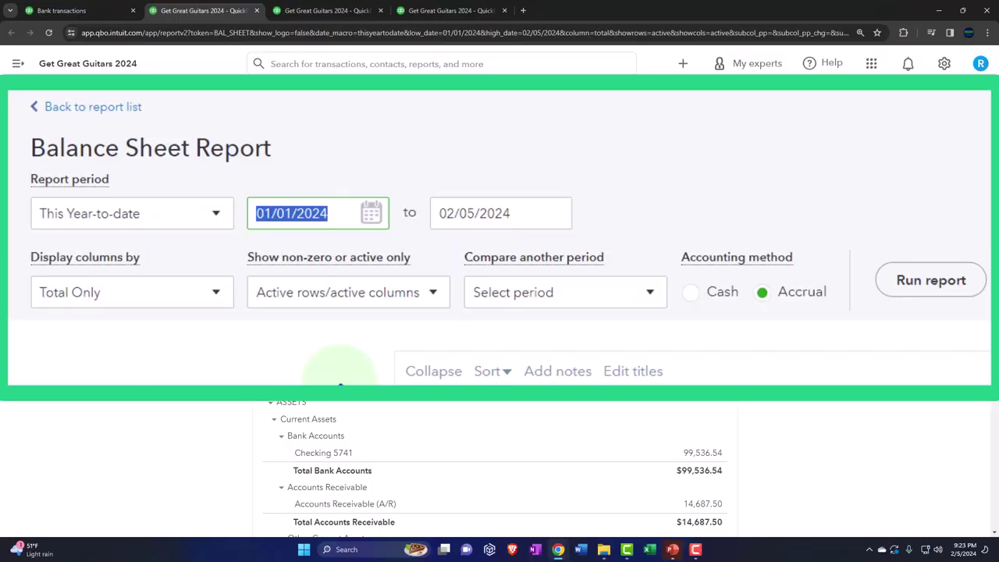
Step: Run the Balance Sheet for 01/01/2024–03/31/2024 with columns by month
{"action": "type", "text": "010124"}
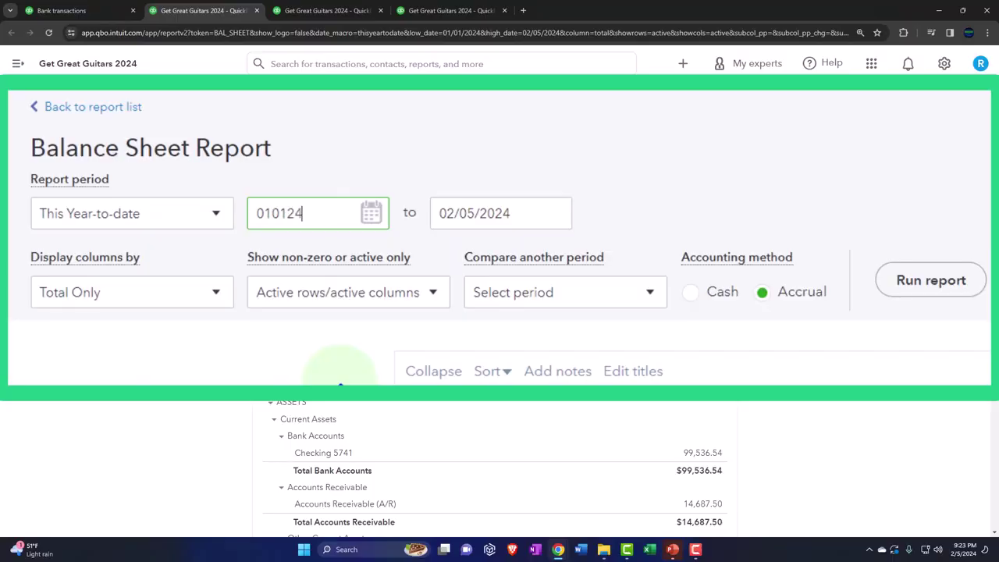
{"action": "key", "text": "Tab"}
{"action": "type", "text": "033124"}
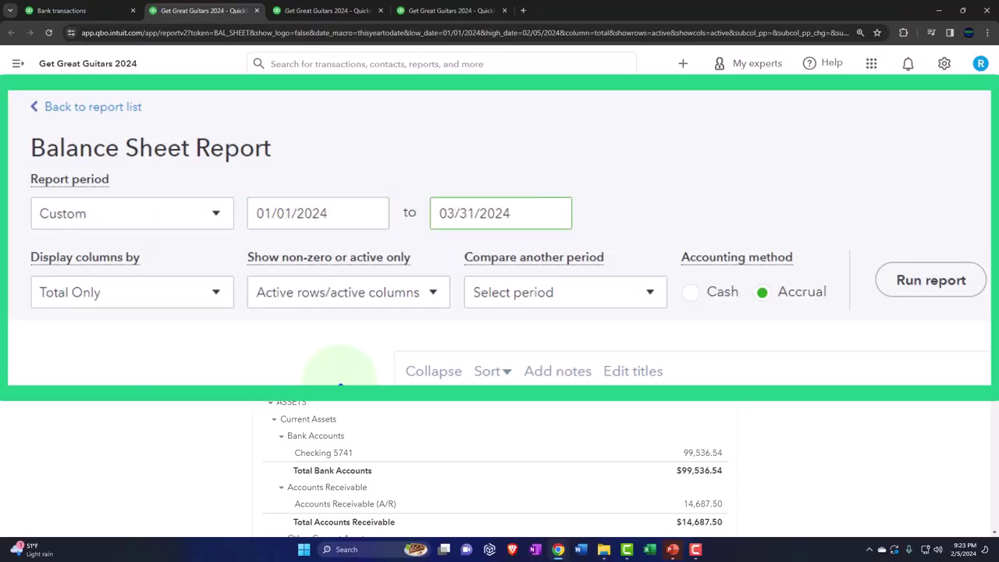
{"action": "left_click", "coordinate": [216, 292]}
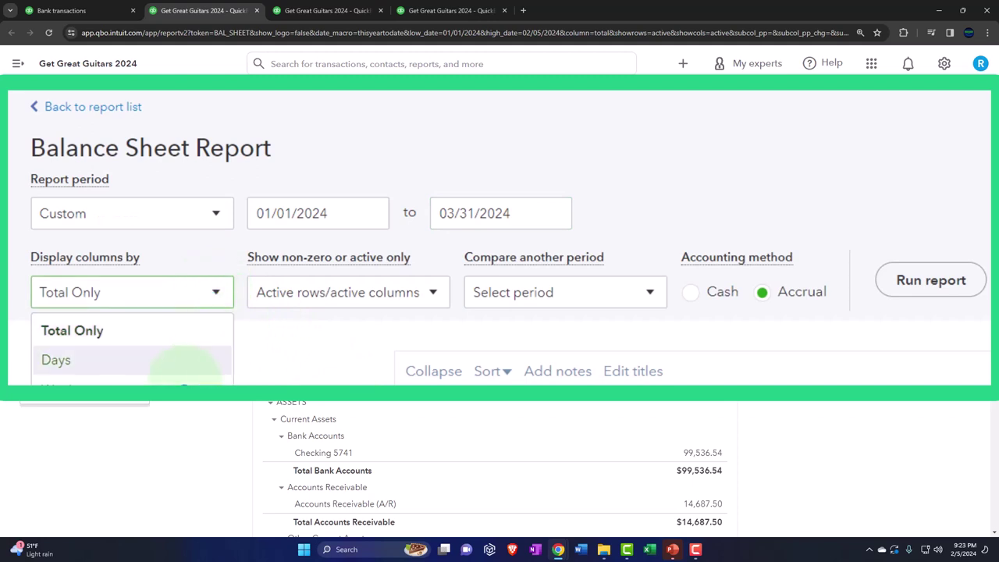
{"action": "left_click", "coordinate": [168, 387]}
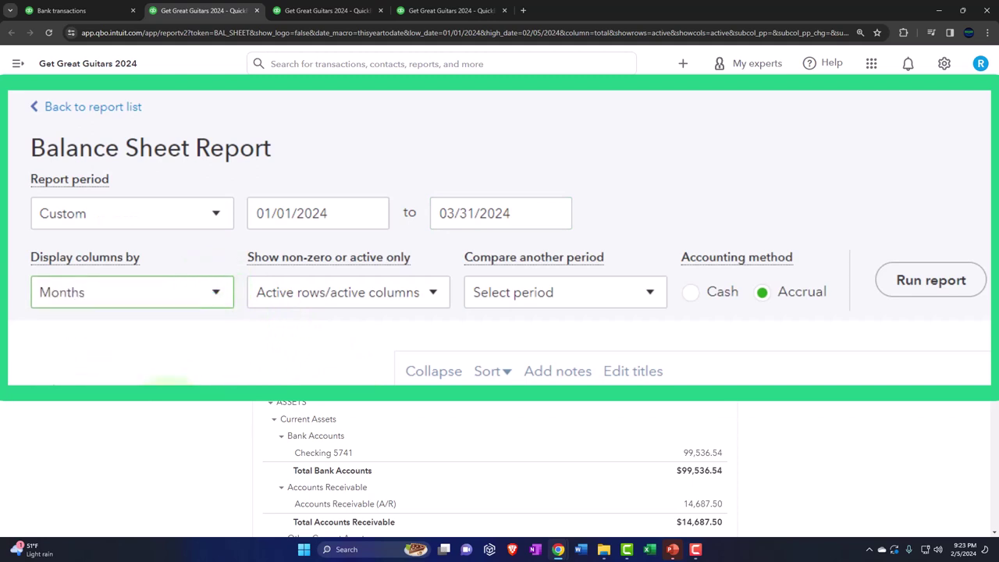
{"action": "left_click", "coordinate": [602, 213]}
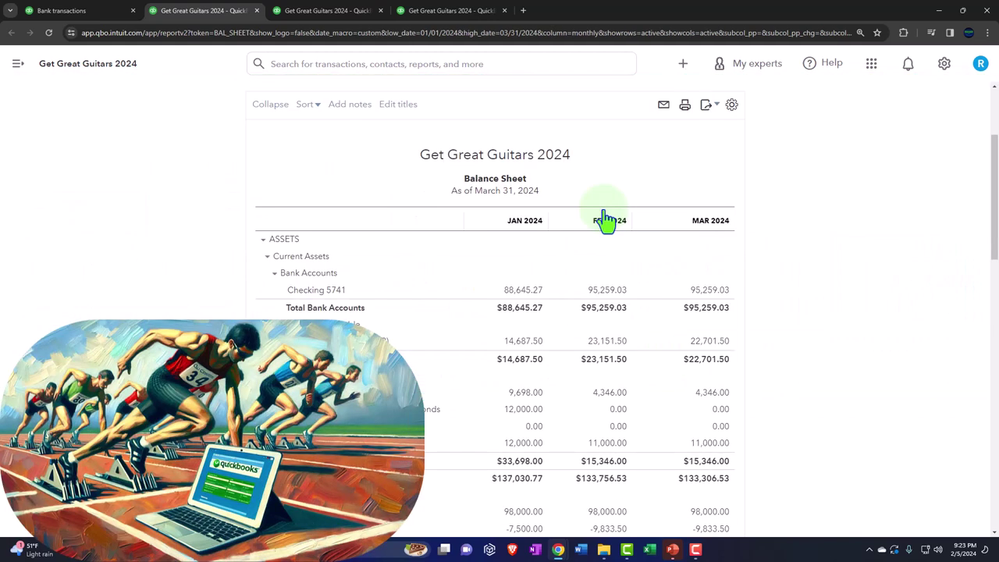
{"action": "left_click", "coordinate": [328, 10]}
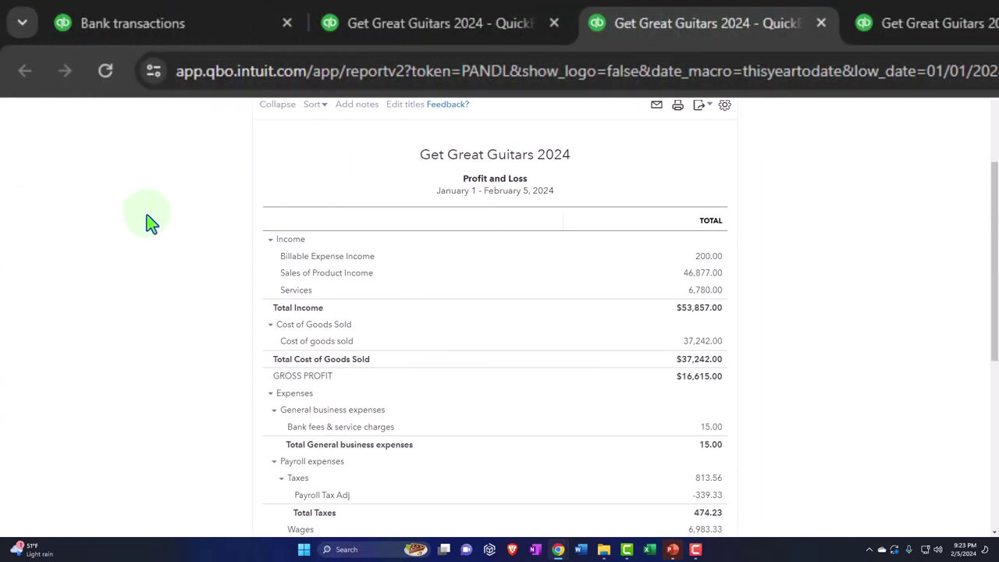
Step: Run the Profit and Loss for 01/01/2024–03/31/2024 with columns by month
{"action": "scroll", "coordinate": [151, 222], "scroll_direction": "up", "scroll_amount": 2}
{"action": "left_click", "coordinate": [172, 166]}
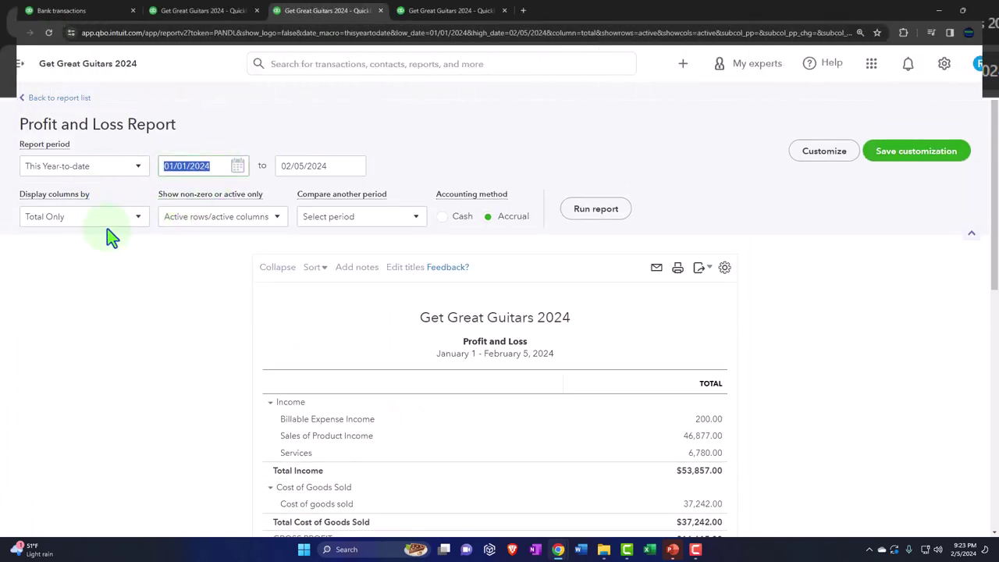
{"action": "type", "text": "010124"}
{"action": "key", "text": "Tab"}
{"action": "type", "text": "0"}
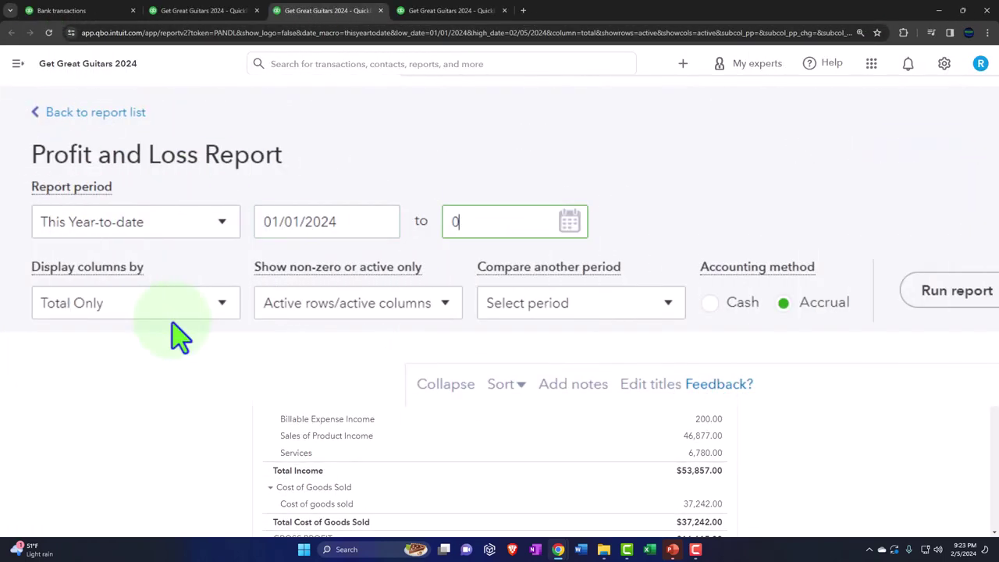
{"action": "type", "text": "3/31/2024"}
{"action": "key", "text": "Tab"}
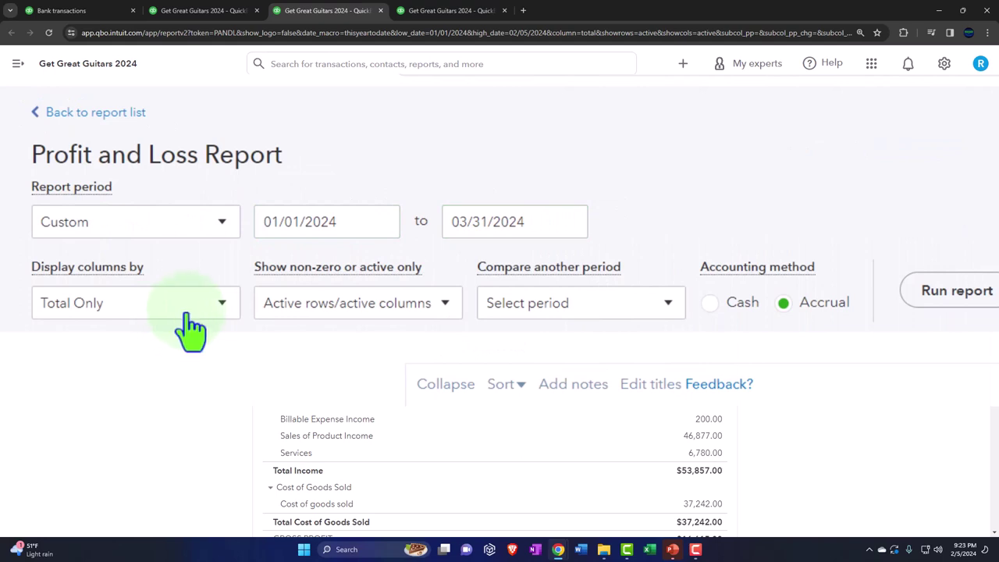
{"action": "left_click", "coordinate": [192, 326]}
{"action": "left_click", "coordinate": [176, 429]}
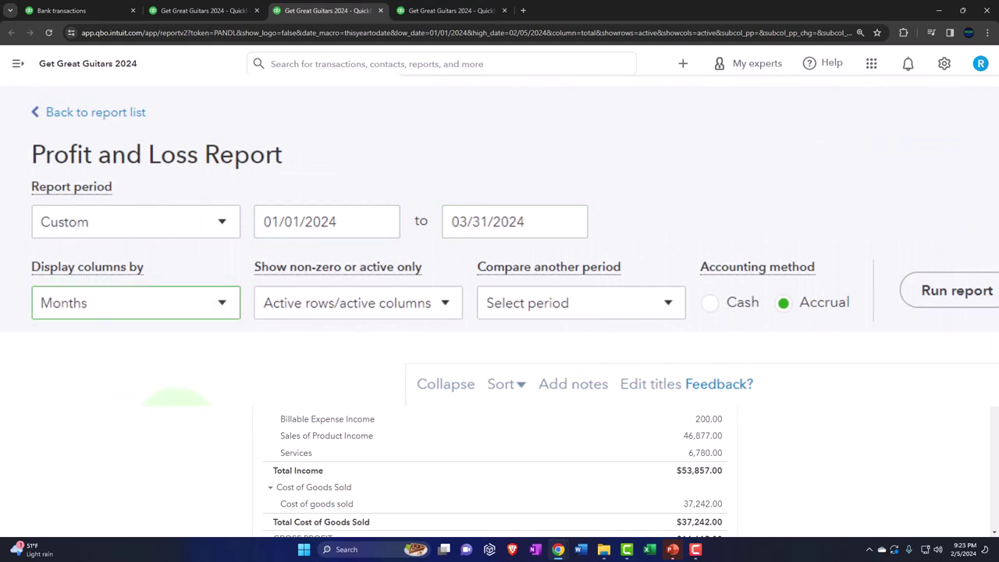
{"action": "left_click", "coordinate": [591, 210]}
{"action": "scroll", "coordinate": [589, 216], "scroll_direction": "down", "scroll_amount": 2}
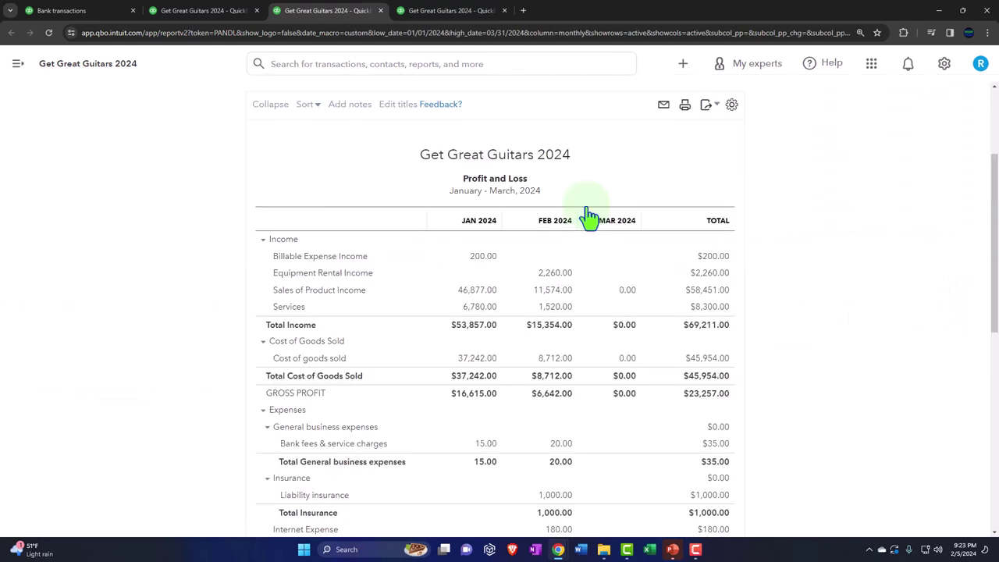
Step: Run the Trial Balance full width for 01/01/2024–03/31/2024 with columns by month
{"action": "left_click", "coordinate": [444, 12]}
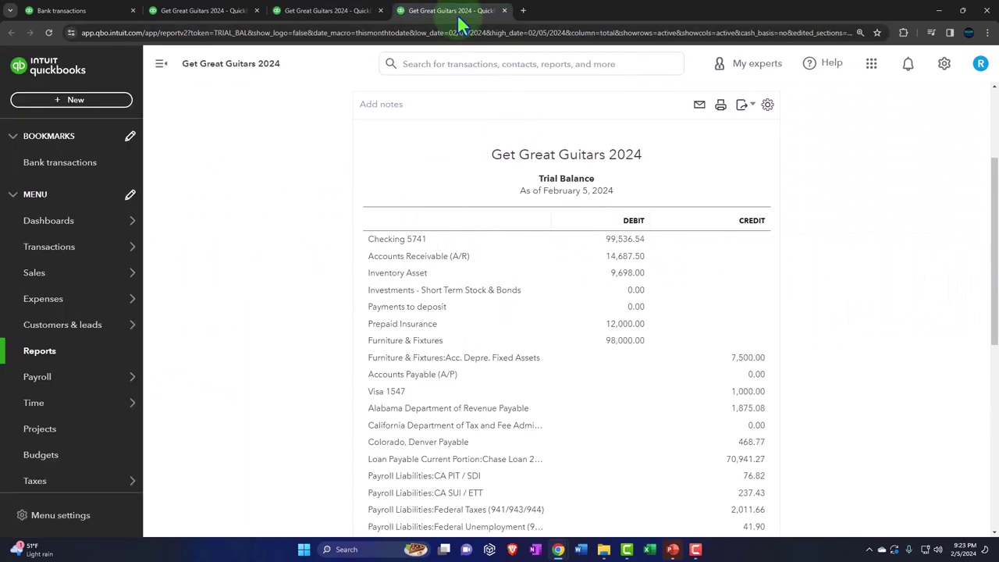
{"action": "left_click", "coordinate": [162, 67]}
{"action": "scroll", "coordinate": [141, 219], "scroll_direction": "up", "scroll_amount": 3}
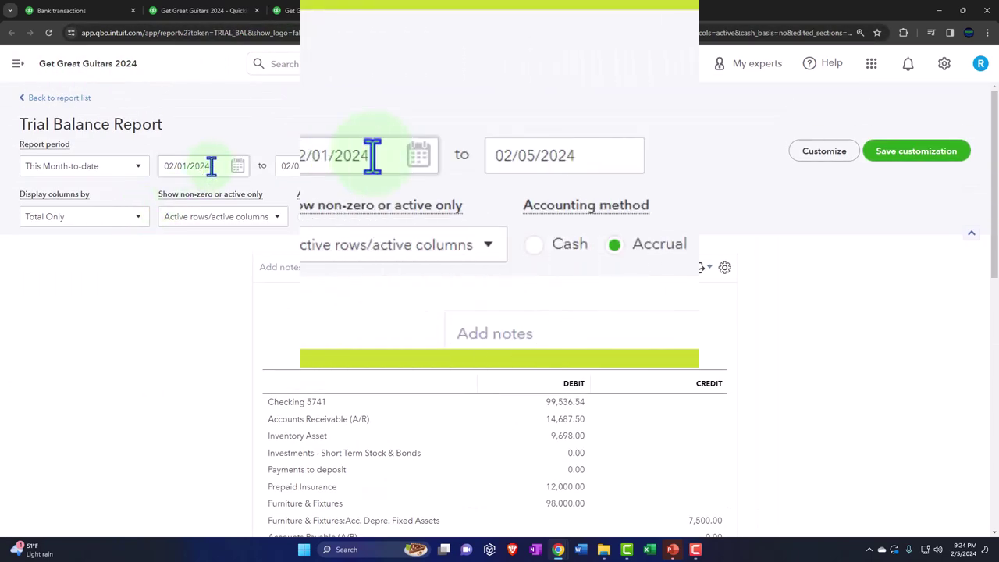
{"action": "left_click", "coordinate": [198, 167]}
{"action": "type", "text": "01012024"}
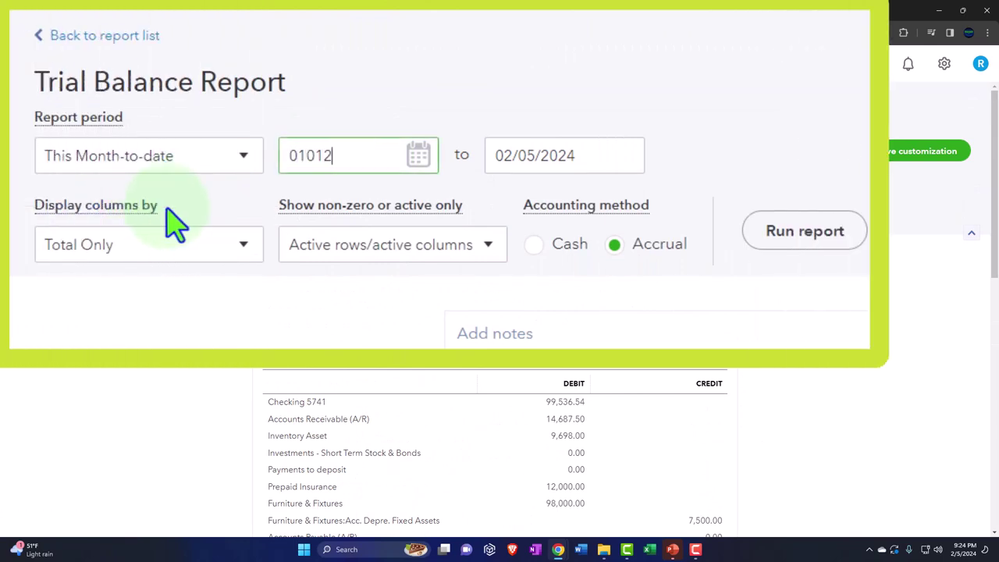
{"action": "key", "text": "Tab"}
{"action": "type", "text": "03"}
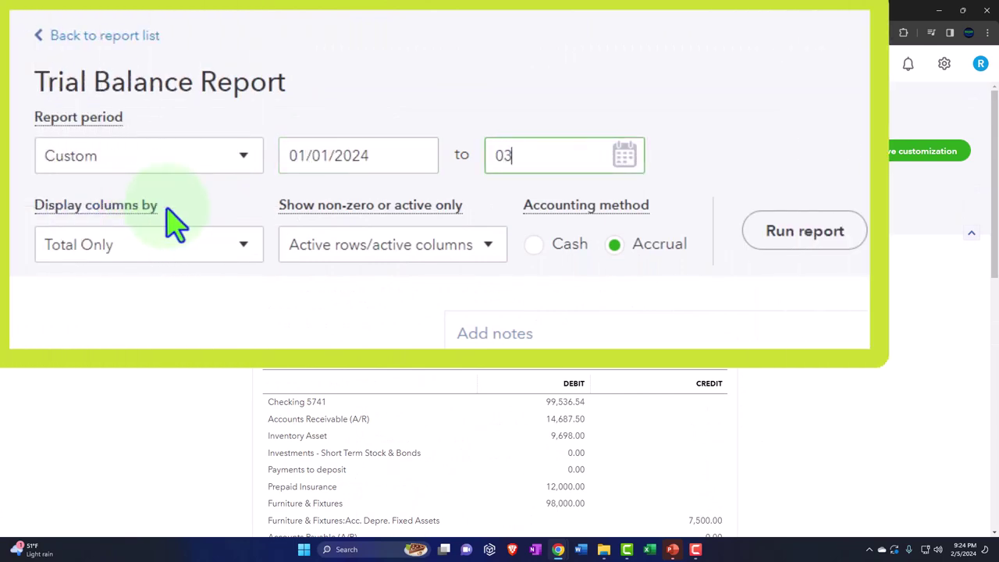
{"action": "type", "text": "/31/2024"}
{"action": "key", "text": "Tab"}
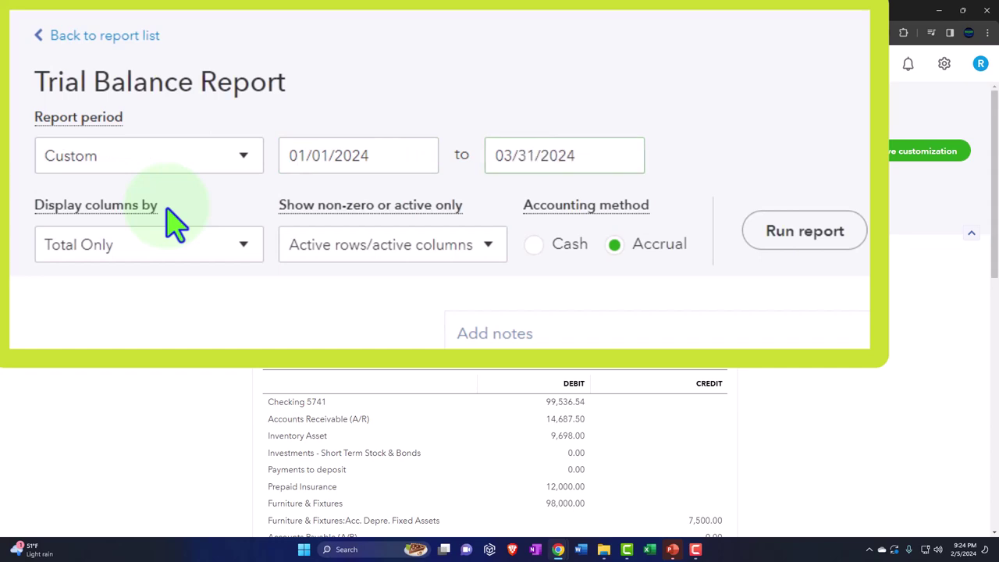
{"action": "left_click", "coordinate": [238, 248]}
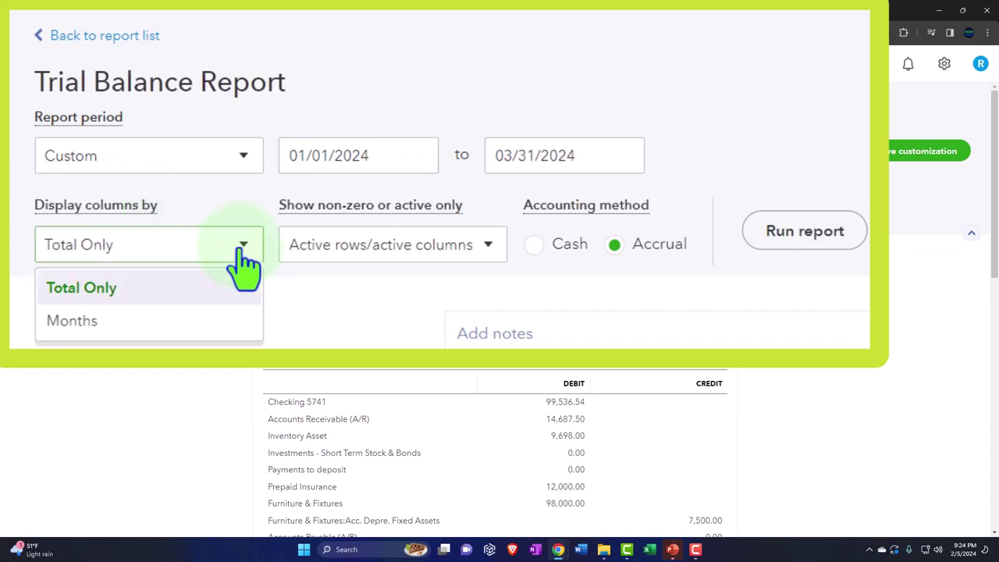
{"action": "left_click", "coordinate": [219, 321]}
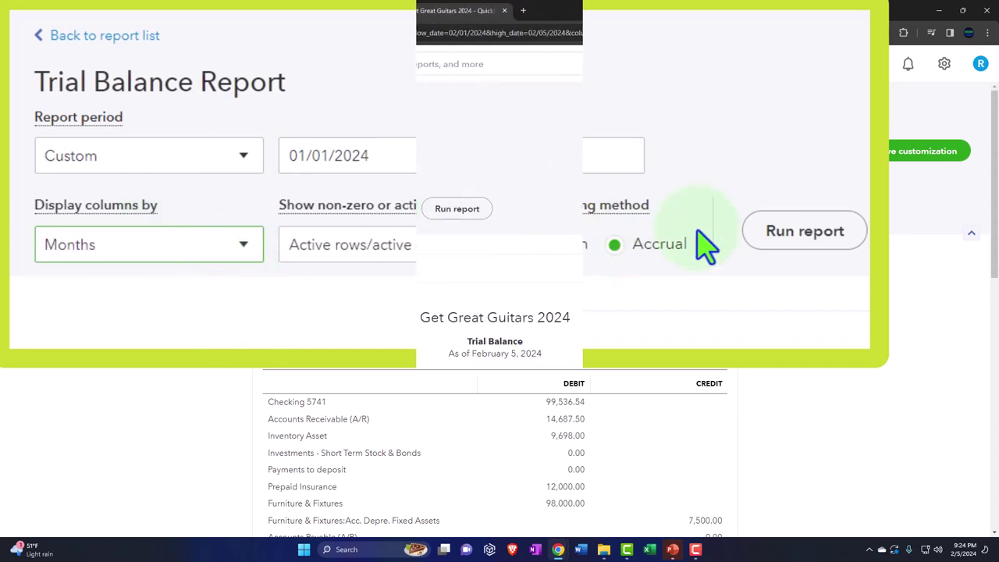
{"action": "left_click", "coordinate": [465, 209]}
{"action": "scroll", "coordinate": [471, 215], "scroll_direction": "down", "scroll_amount": 3}
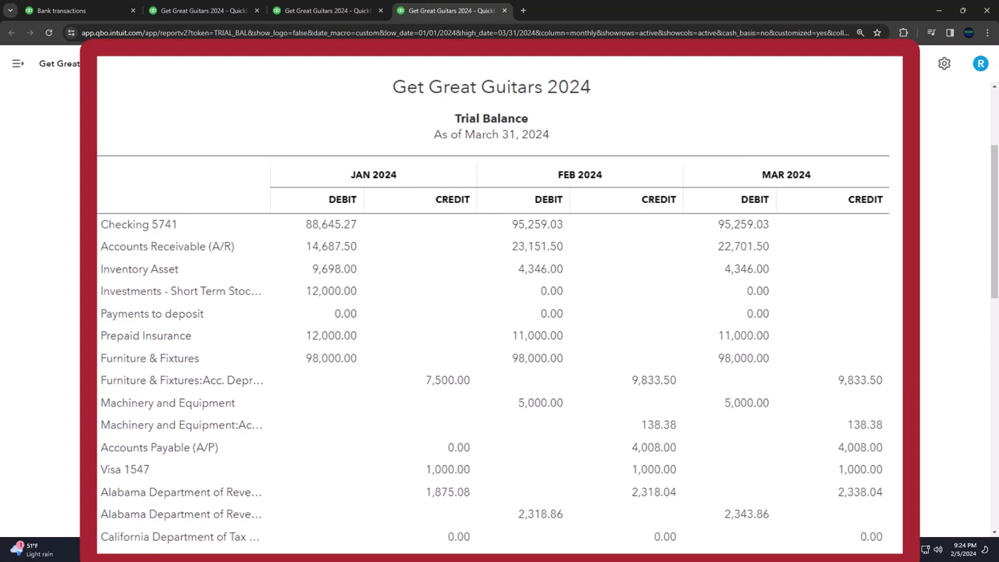
{"action": "left_click", "coordinate": [87, 16]}
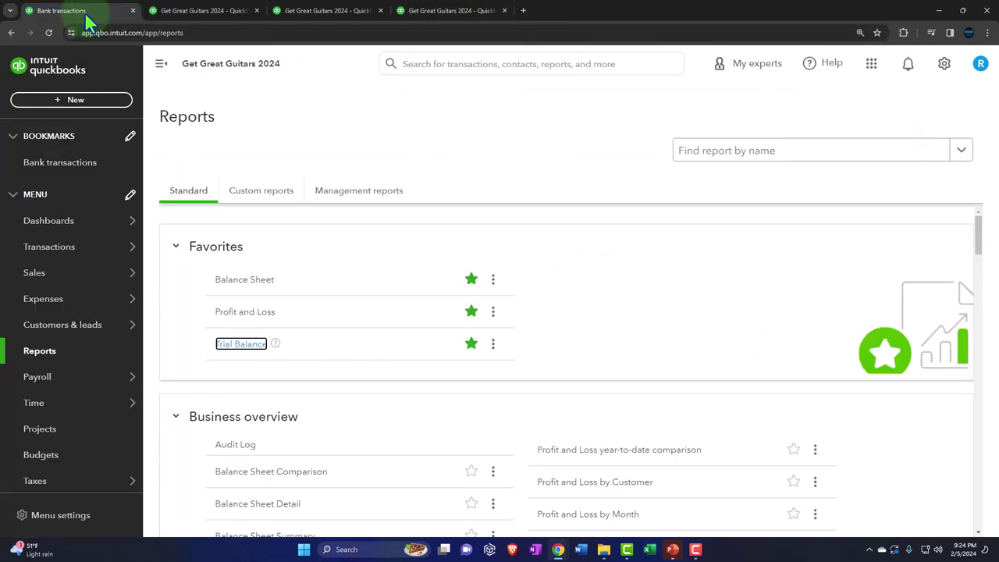
{"action": "left_click", "coordinate": [944, 64]}
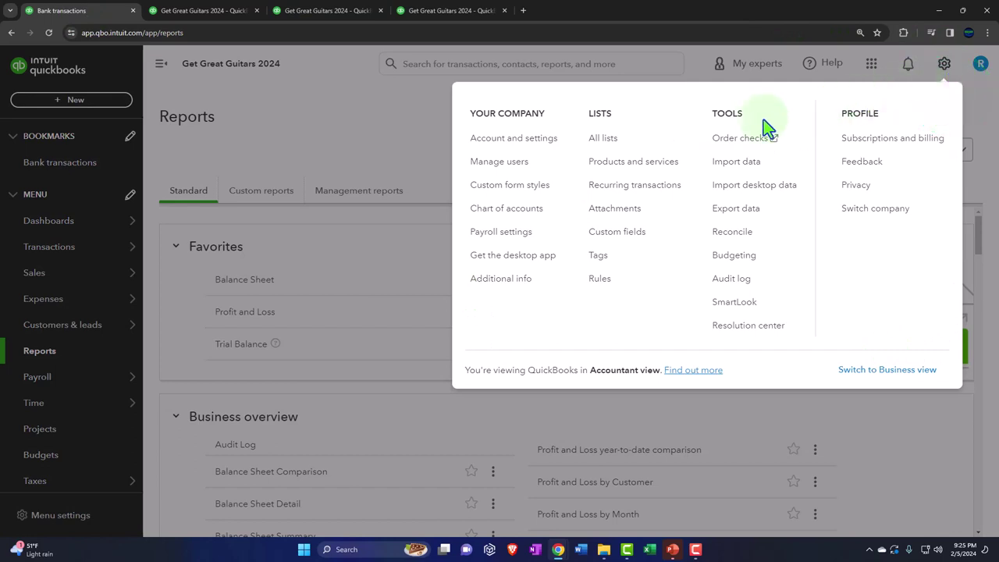
{"action": "left_click", "coordinate": [738, 256]}
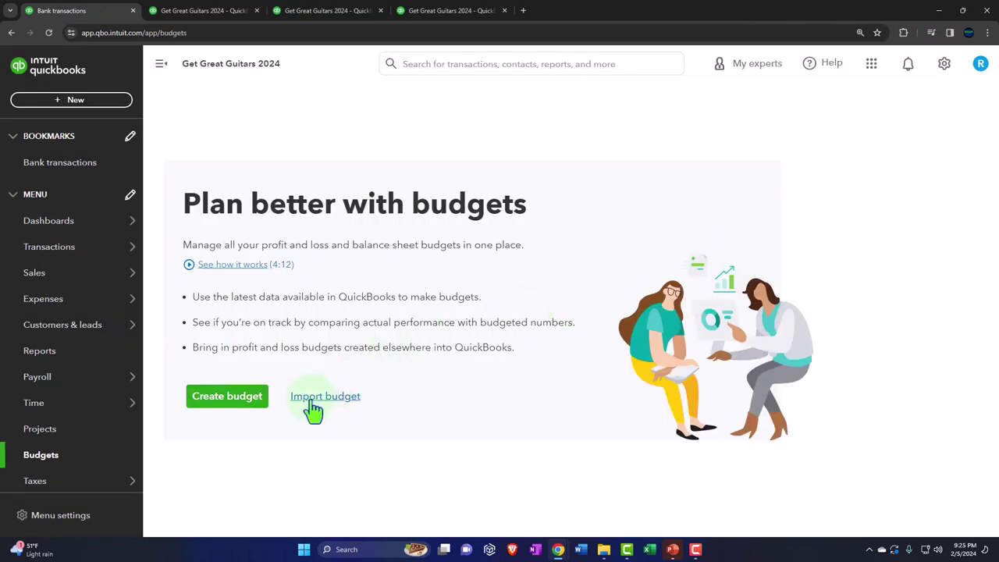
{"action": "left_click", "coordinate": [260, 416]}
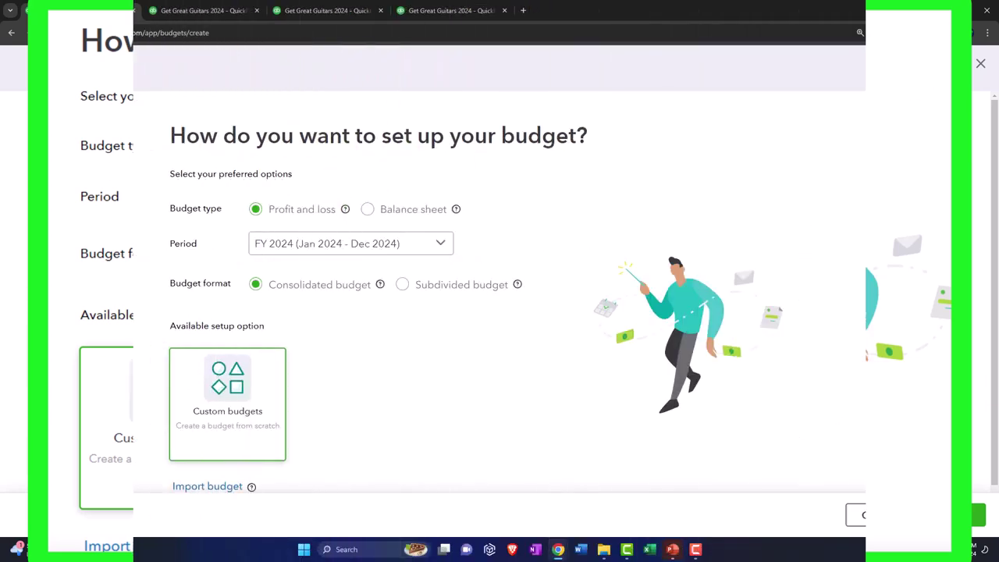
{"action": "left_click", "coordinate": [980, 64]}
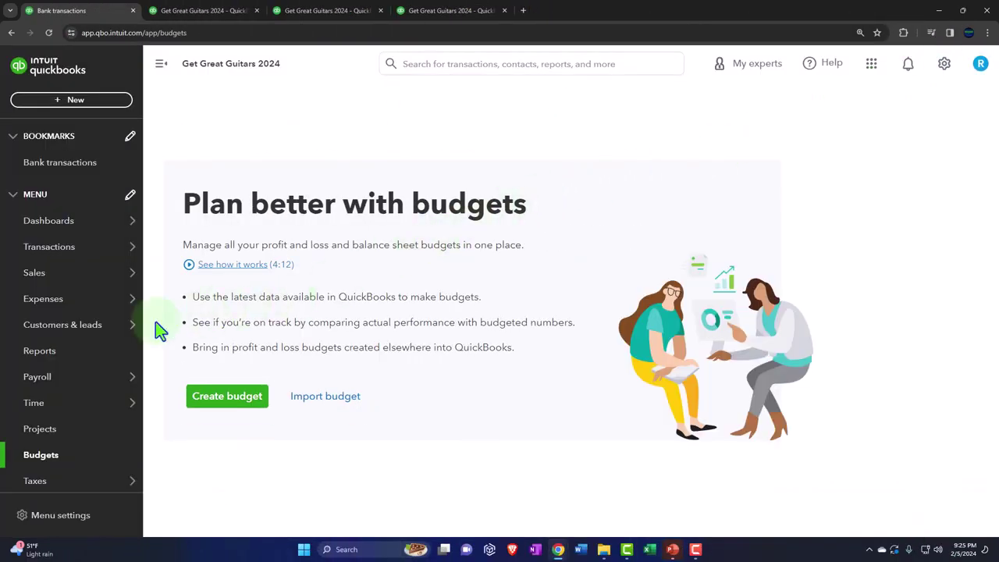
{"action": "left_click", "coordinate": [58, 359]}
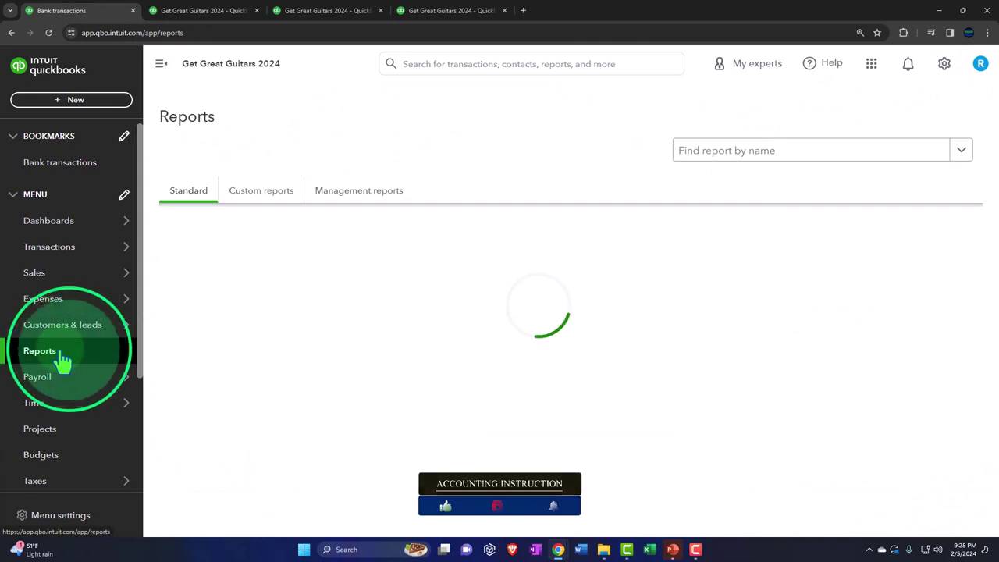
{"action": "left_click", "coordinate": [713, 162]}
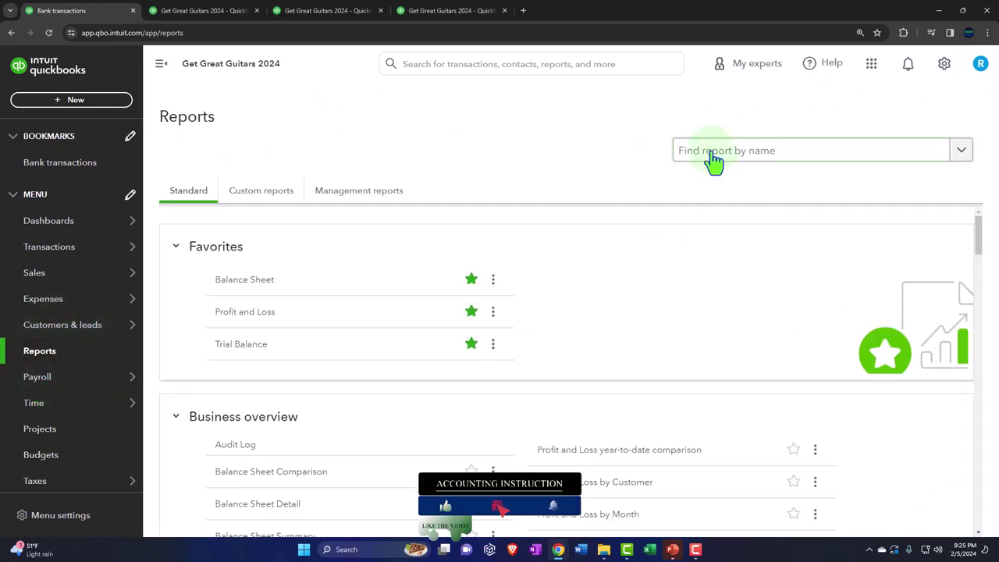
{"action": "left_click", "coordinate": [713, 162]}
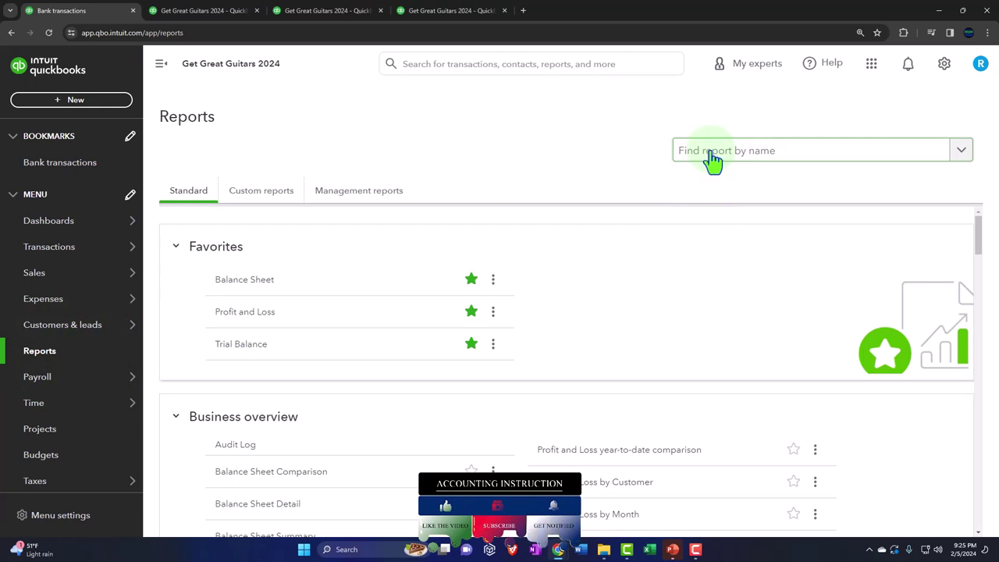
Step: Rerun the January–March 2024 Profit and Loss with Total Only columns
{"action": "left_click", "coordinate": [332, 10]}
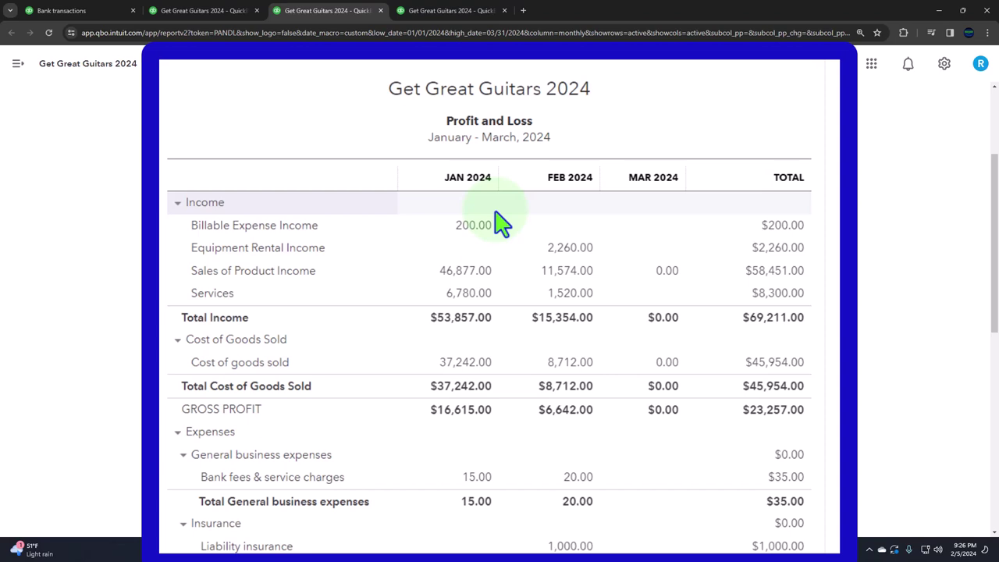
{"action": "scroll", "coordinate": [297, 245], "scroll_direction": "up", "scroll_amount": 2}
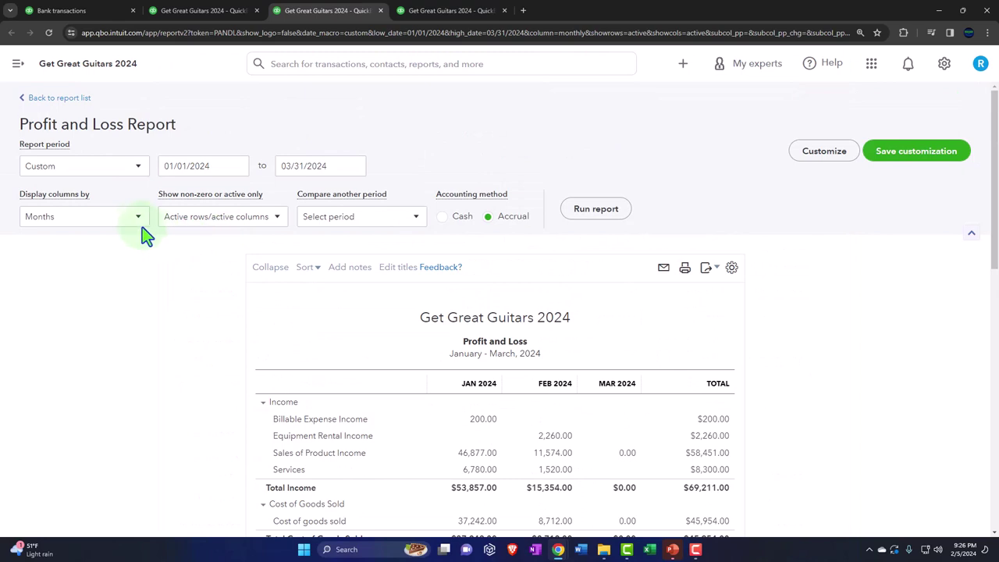
{"action": "left_click", "coordinate": [139, 223]}
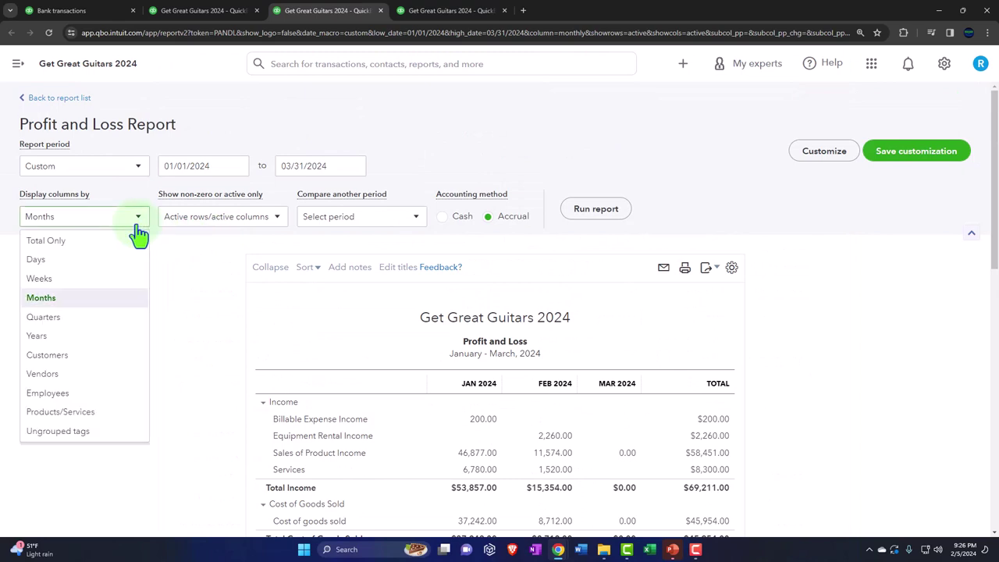
{"action": "left_click", "coordinate": [82, 243]}
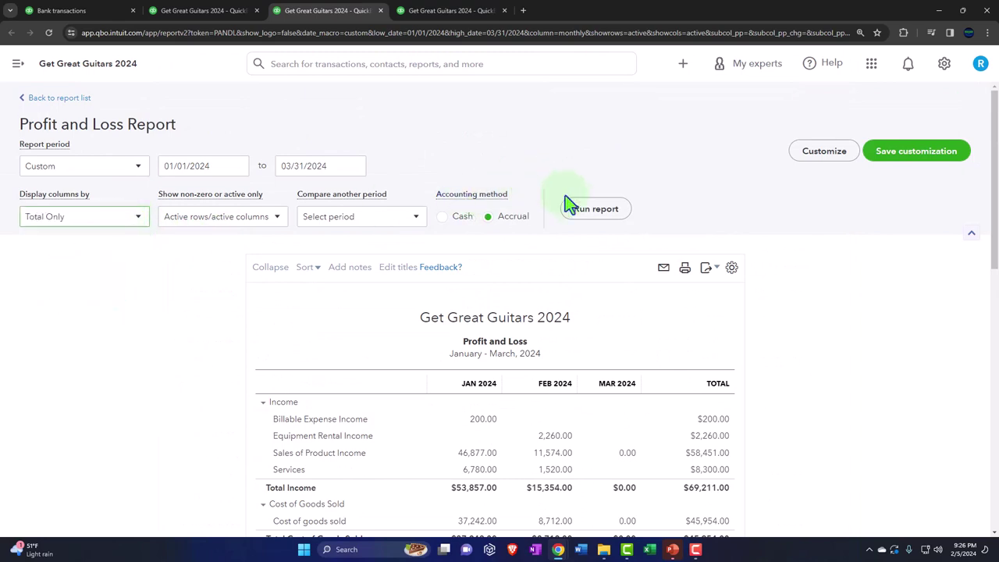
{"action": "left_click", "coordinate": [578, 211]}
{"action": "scroll", "coordinate": [898, 343], "scroll_direction": "down", "scroll_amount": 2}
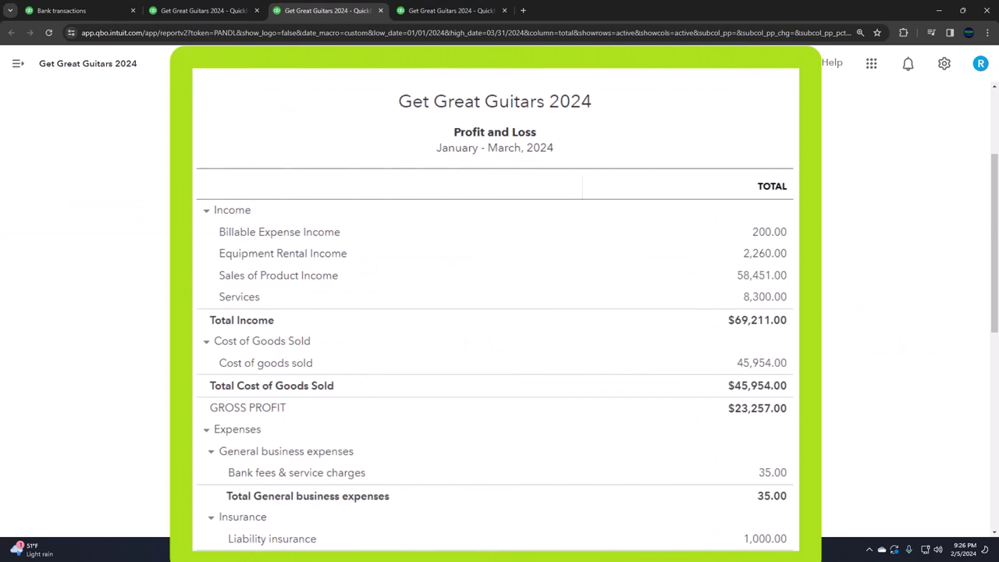
Step: Review the total-only Profit and Loss, including gross profit of $23,257.00
{"action": "scroll", "coordinate": [495, 312], "scroll_direction": "down", "scroll_amount": 1}
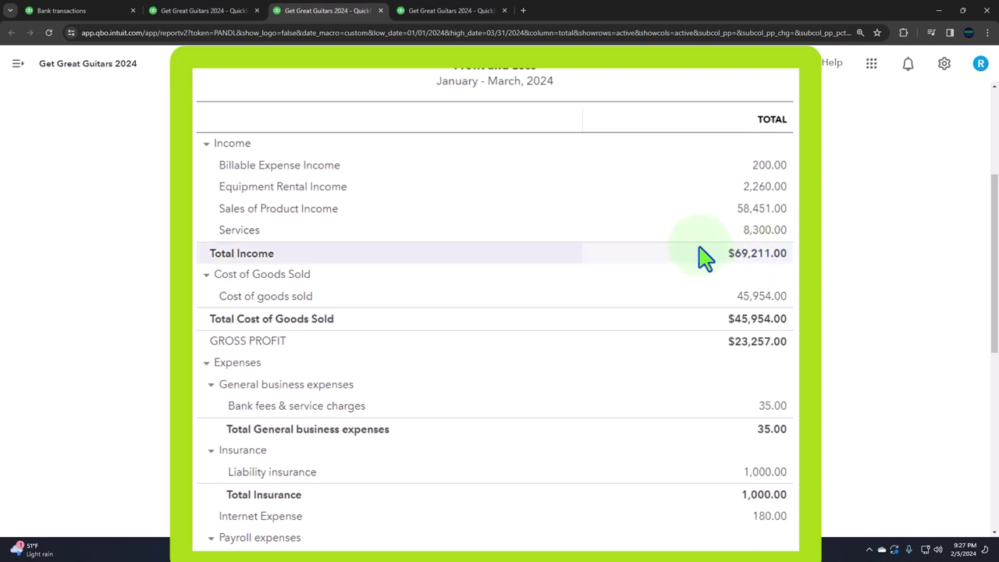
{"action": "scroll", "coordinate": [691, 305], "scroll_direction": "up", "scroll_amount": 5}
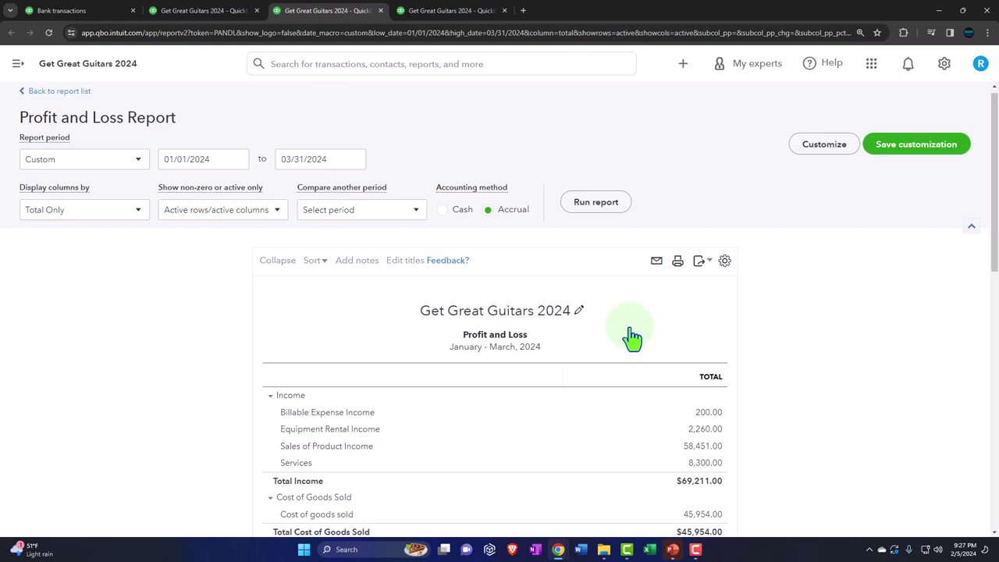
{"action": "left_click", "coordinate": [330, 177]}
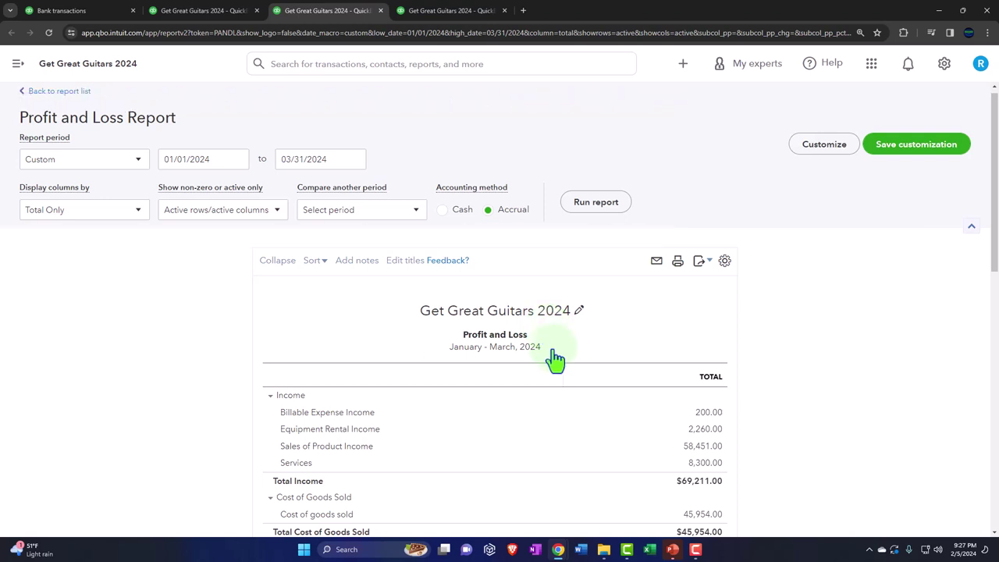
{"action": "scroll", "coordinate": [555, 359], "scroll_direction": "down", "scroll_amount": 2}
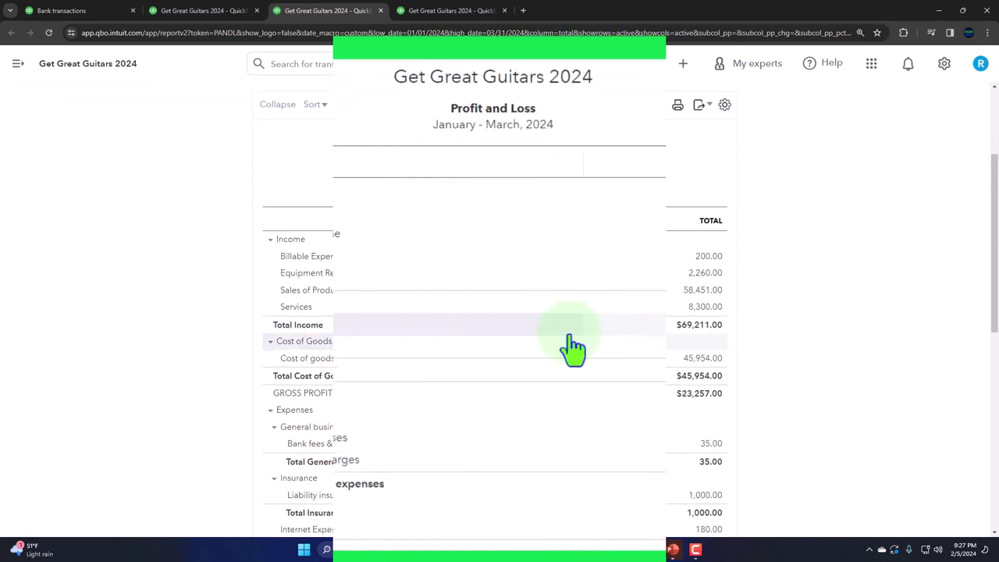
{"action": "scroll", "coordinate": [804, 227], "scroll_direction": "down", "scroll_amount": 1}
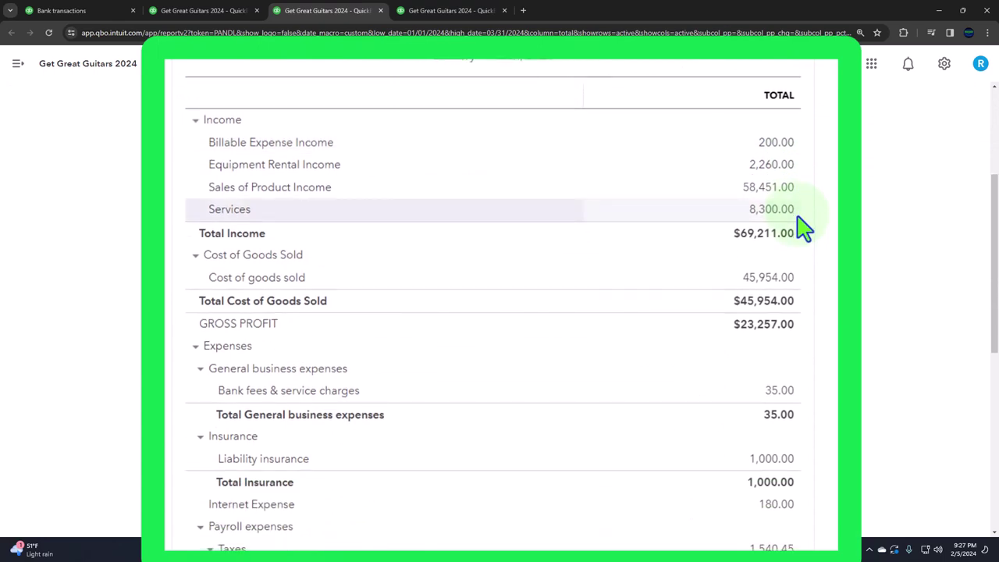
{"action": "scroll", "coordinate": [609, 357], "scroll_direction": "down", "scroll_amount": 1}
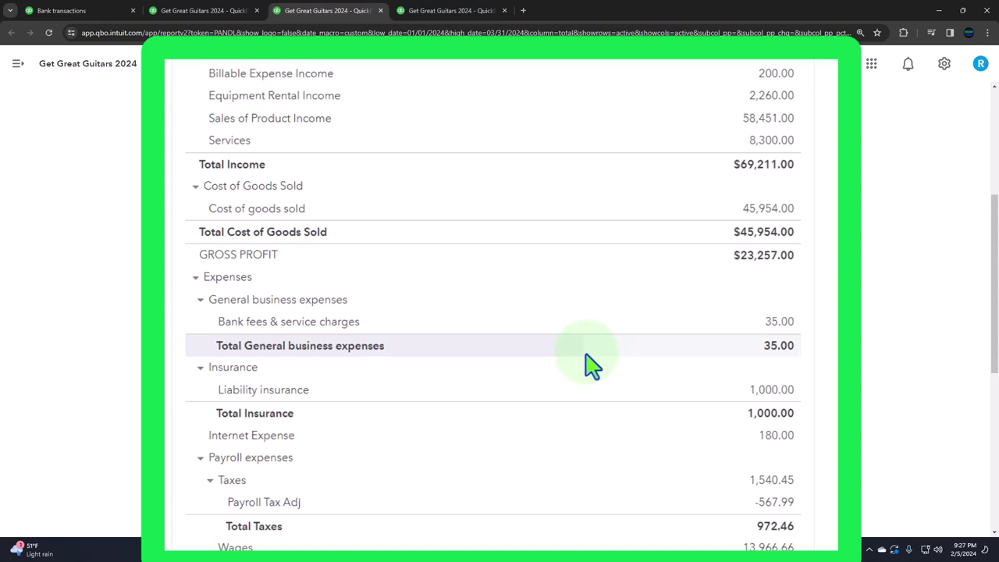
Step: Zoom into the monthly Trial Balance and review cost of goods sold (37,242.00 Jan, 45,954.00 Feb)
{"action": "left_click", "coordinate": [442, 13]}
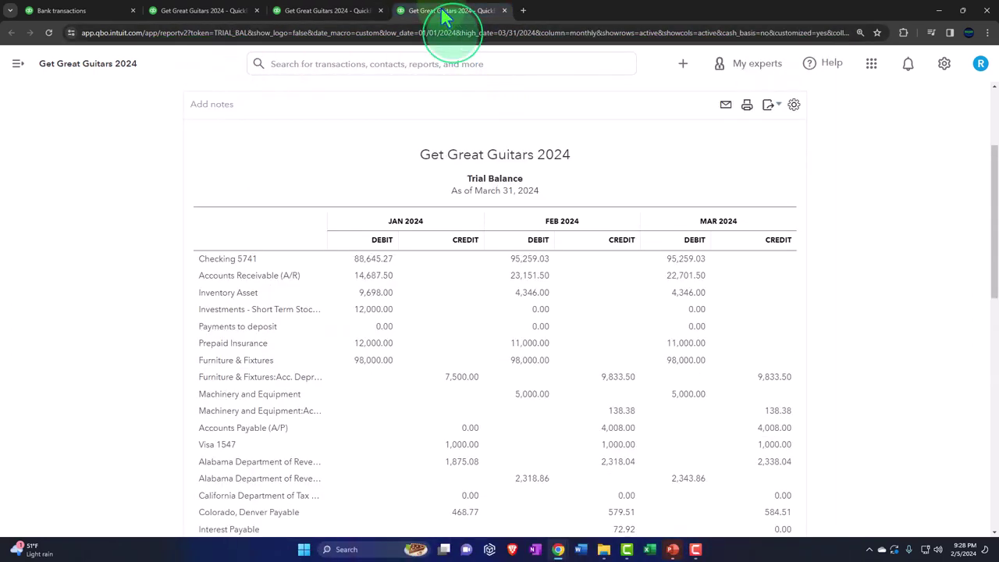
{"action": "left_click", "coordinate": [394, 260]}
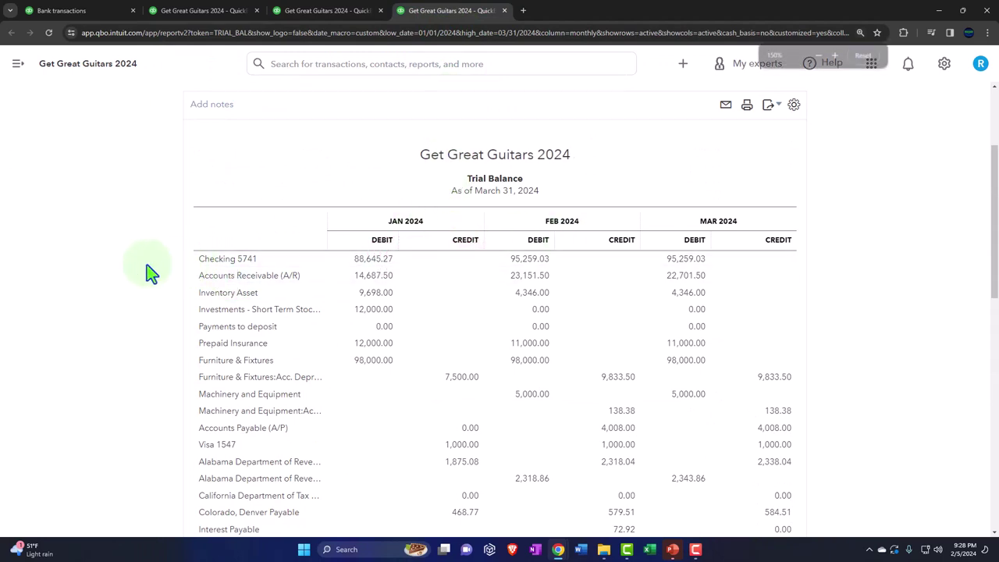
{"action": "key", "text": "super+plus"}
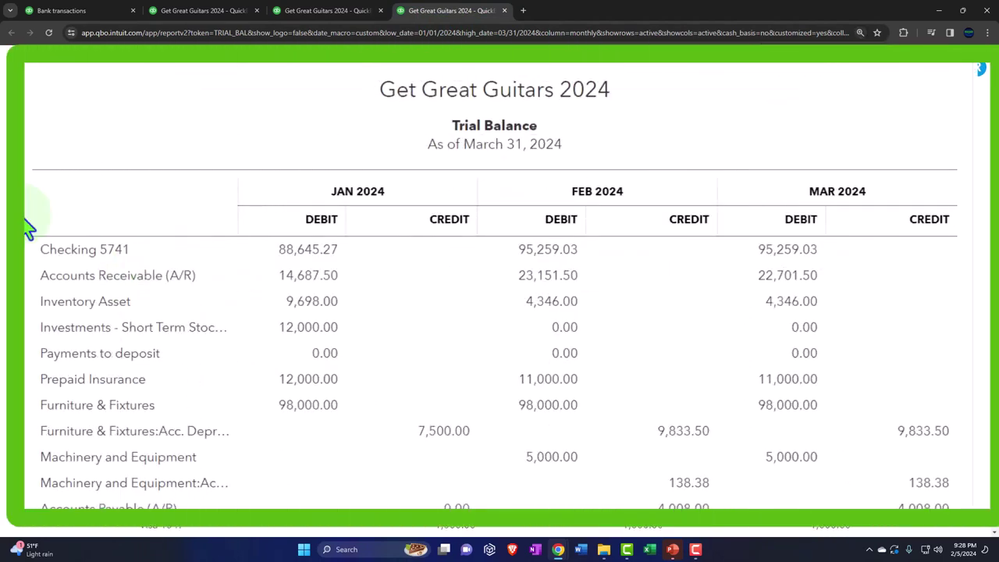
{"action": "scroll", "coordinate": [25, 231], "scroll_direction": "down", "scroll_amount": 5}
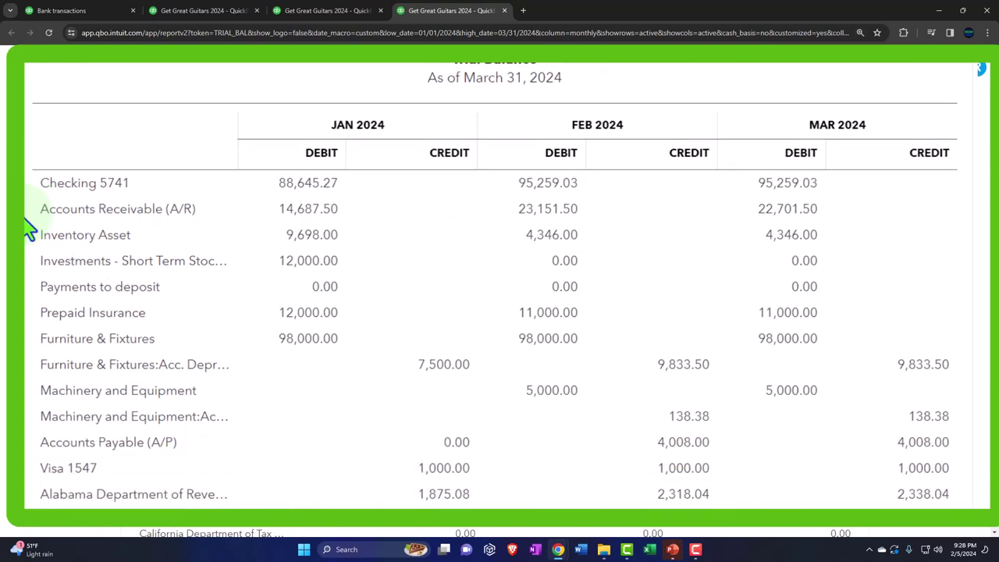
{"action": "scroll", "coordinate": [25, 234], "scroll_direction": "down", "scroll_amount": 8}
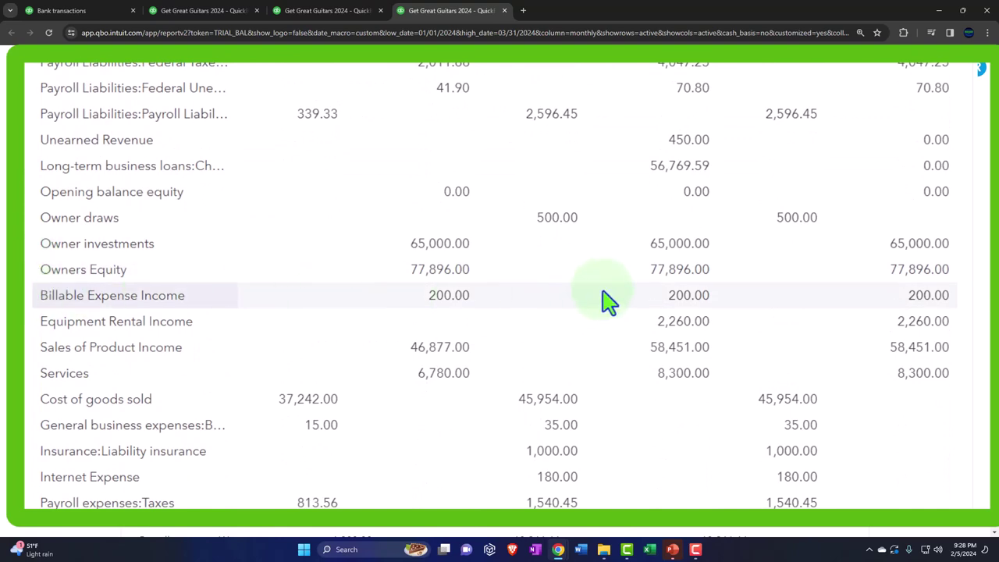
{"action": "scroll", "coordinate": [605, 299], "scroll_direction": "down", "scroll_amount": 3}
{"action": "scroll", "coordinate": [609, 300], "scroll_direction": "down", "scroll_amount": 2}
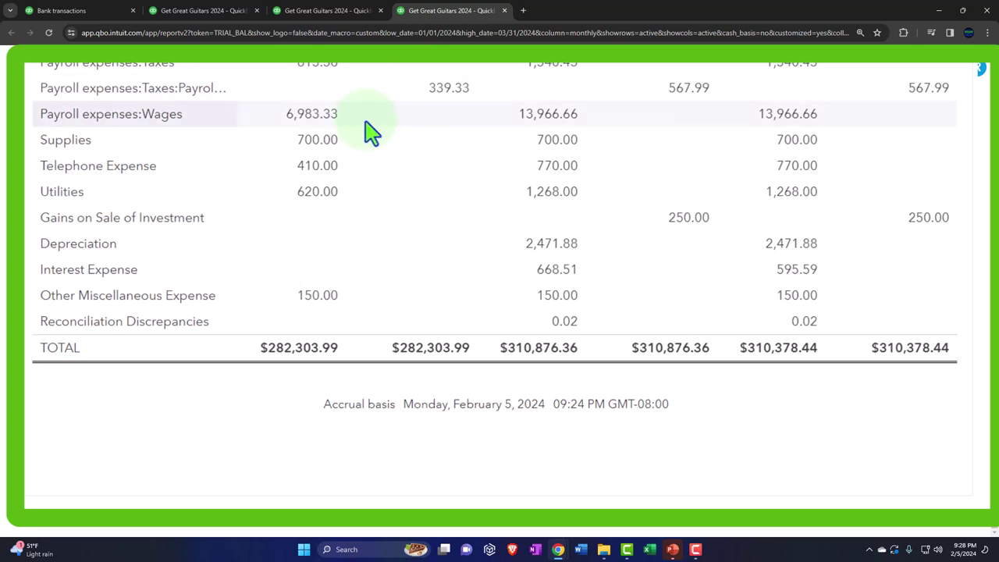
{"action": "scroll", "coordinate": [217, 217], "scroll_direction": "up", "scroll_amount": 3}
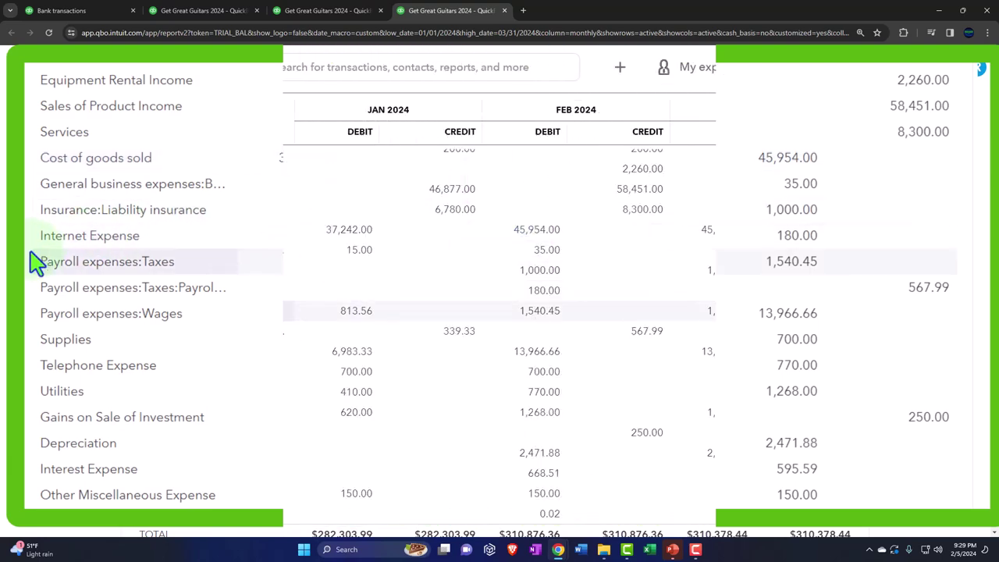
Step: Rerun the monthly Trial Balance for 01/01/2024 through 02/29/2024
{"action": "scroll", "coordinate": [127, 304], "scroll_direction": "up", "scroll_amount": 15}
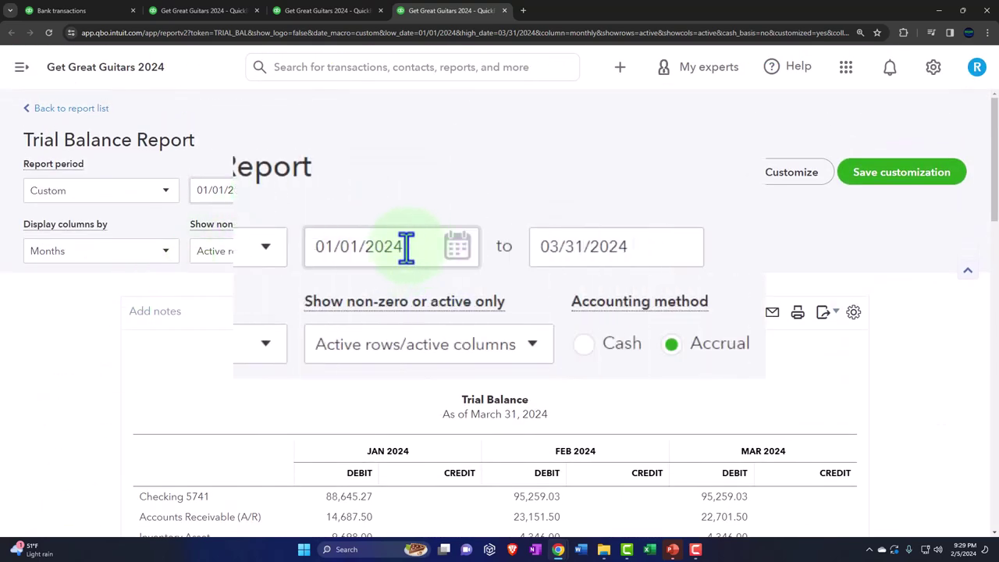
{"action": "type", "text": "02"}
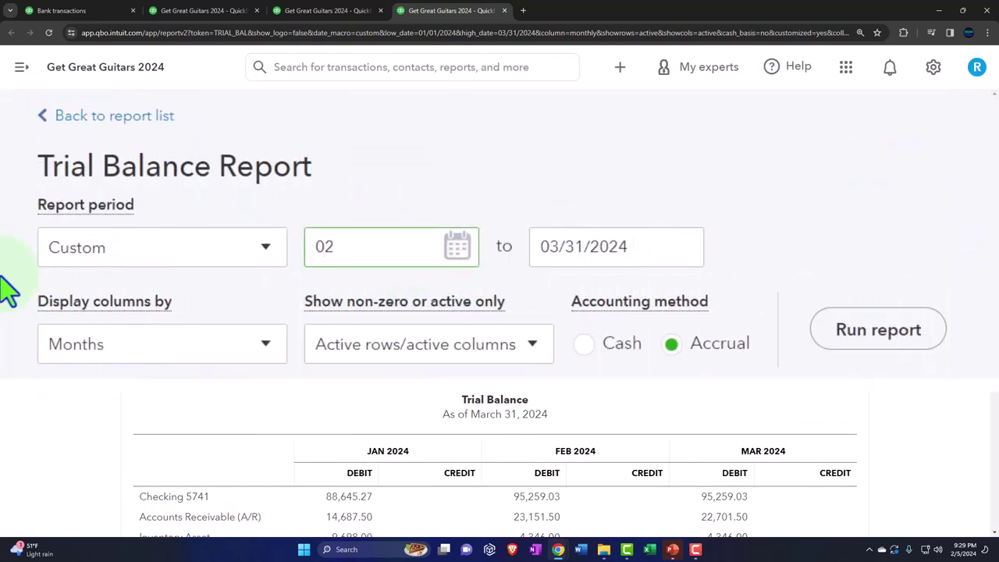
{"action": "key", "text": "BackSpace"}
{"action": "key", "text": "BackSpace"}
{"action": "type", "text": "01/01/2024"}
{"action": "key", "text": "Tab"}
{"action": "type", "text": "022924"}
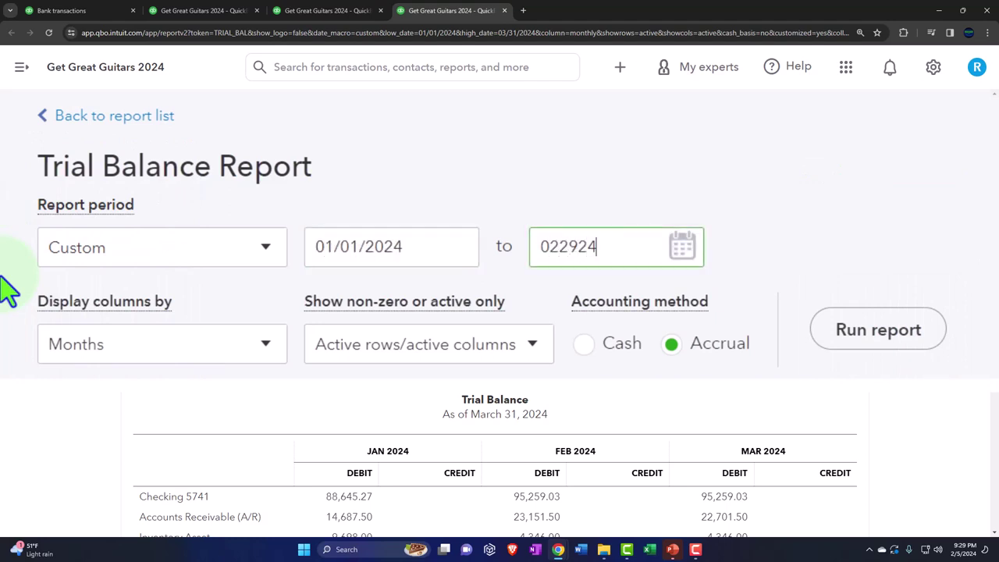
{"action": "key", "text": "Tab"}
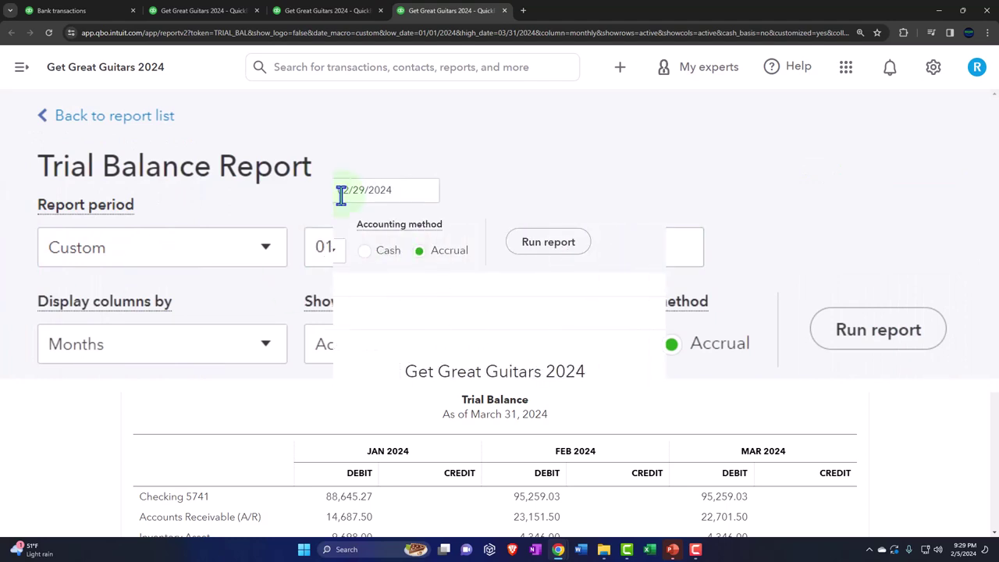
{"action": "left_click", "coordinate": [547, 244]}
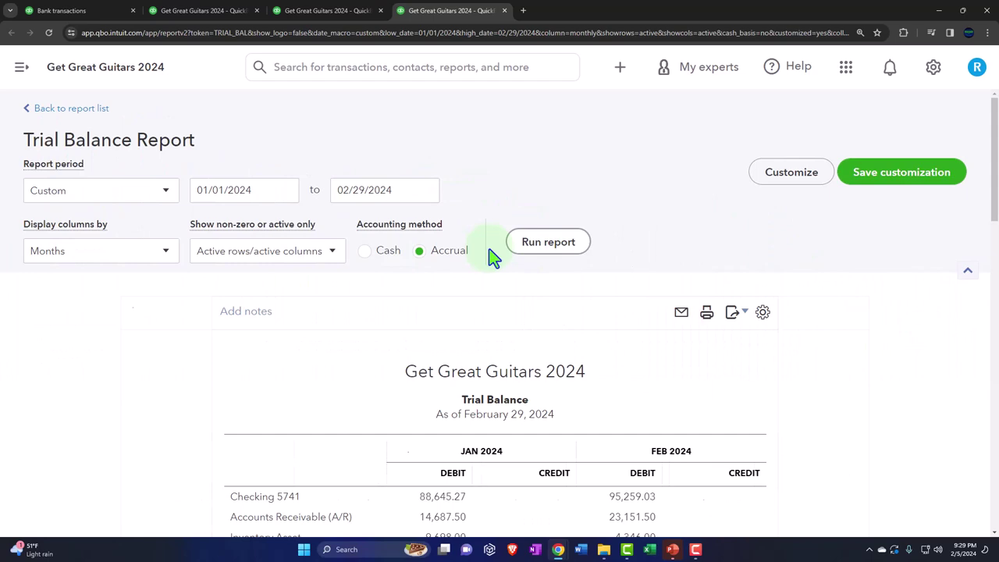
{"action": "scroll", "coordinate": [314, 189], "scroll_direction": "down", "scroll_amount": 3}
{"action": "scroll", "coordinate": [310, 190], "scroll_direction": "up", "scroll_amount": 3}
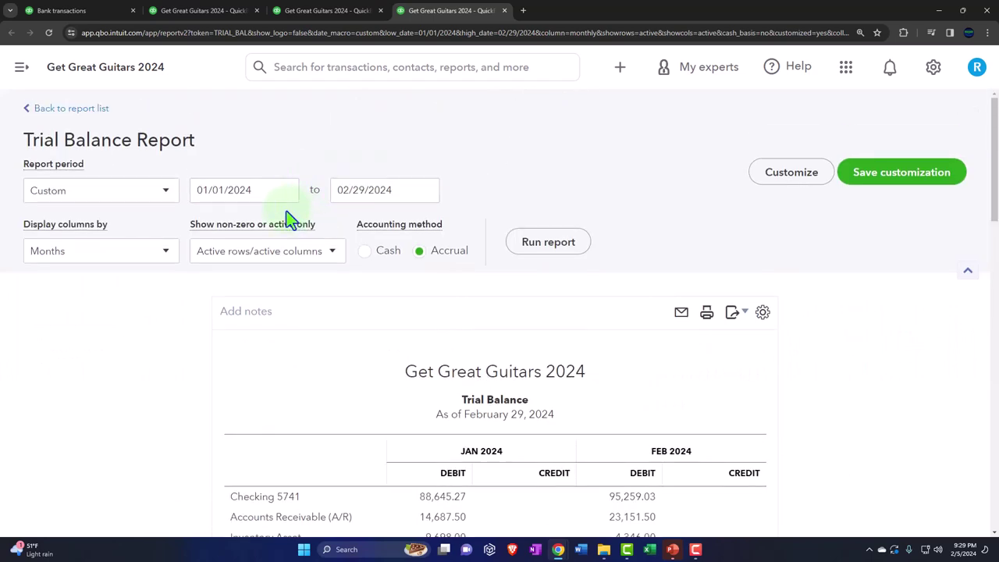
Step: Export the Jan–Feb 2024 Trial Balance to Excel and open the downloaded .xlsx
{"action": "left_click", "coordinate": [286, 211]}
{"action": "scroll", "coordinate": [283, 214], "scroll_direction": "down", "scroll_amount": 1}
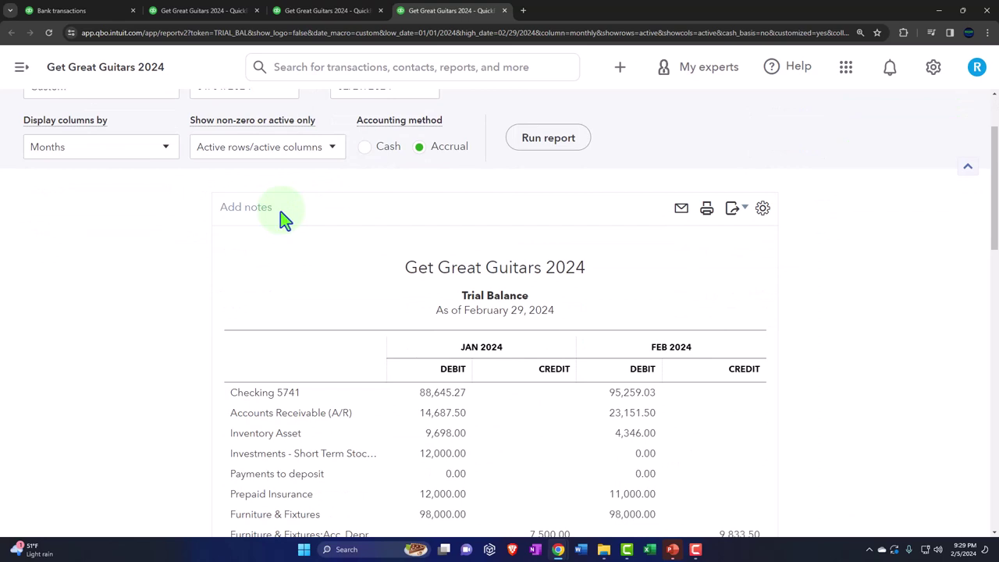
{"action": "left_click", "coordinate": [894, 88]}
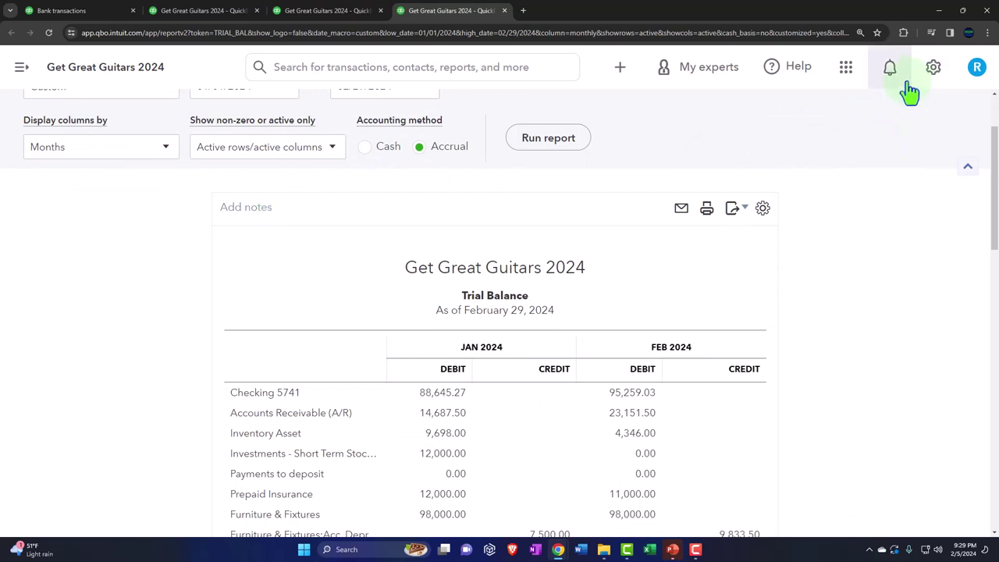
{"action": "left_click", "coordinate": [743, 212]}
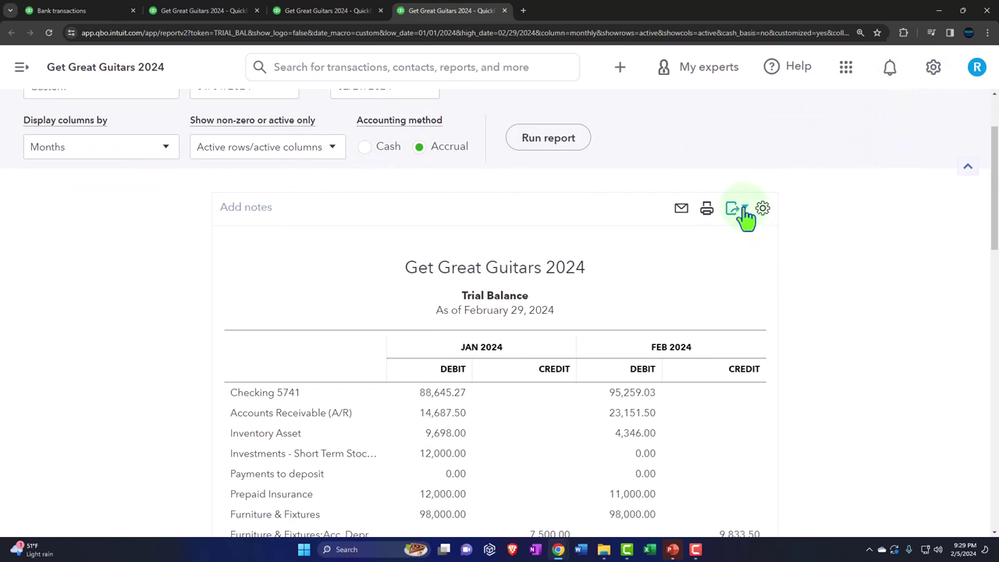
{"action": "left_click", "coordinate": [660, 238]}
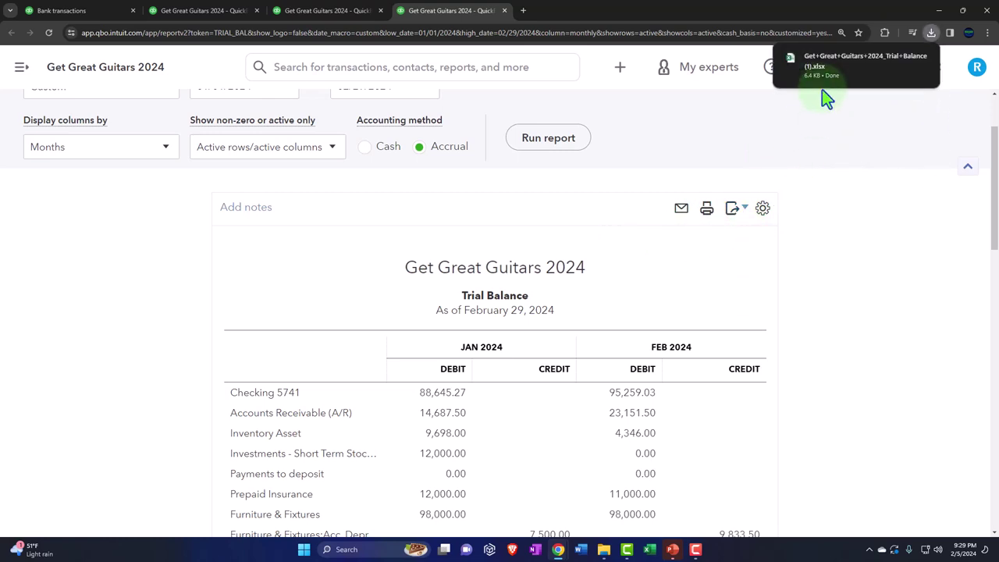
{"action": "left_click", "coordinate": [829, 73]}
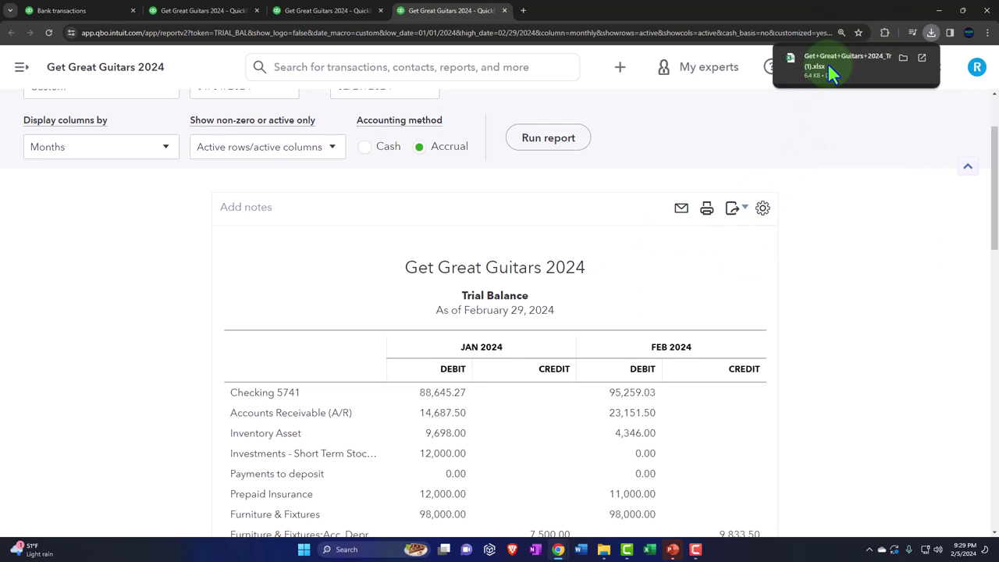
Step: Open the exported workbook, enable editing, type 'a1a2a1a' in A1, then close Excel
{"action": "left_click", "coordinate": [829, 66]}
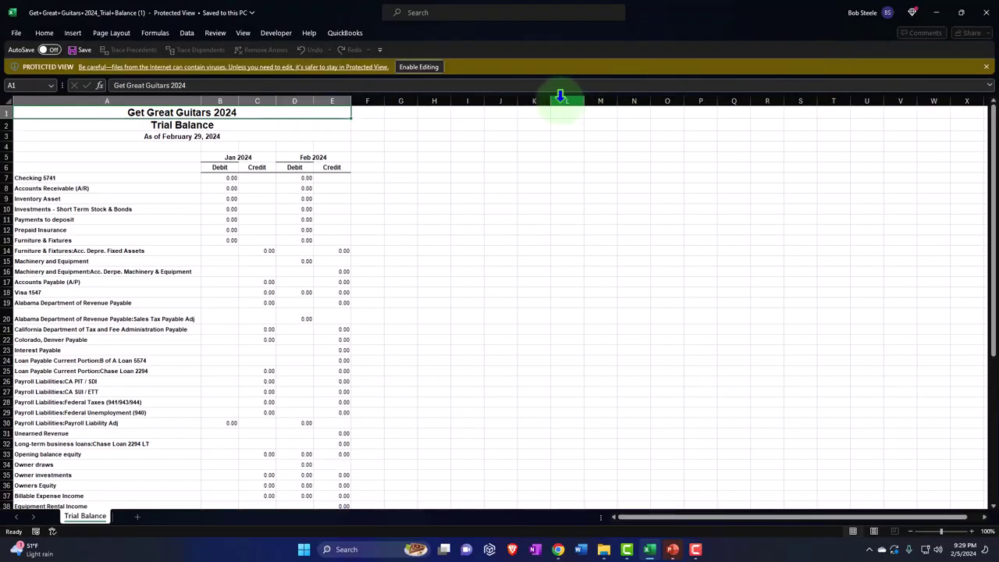
{"action": "left_click", "coordinate": [418, 67]}
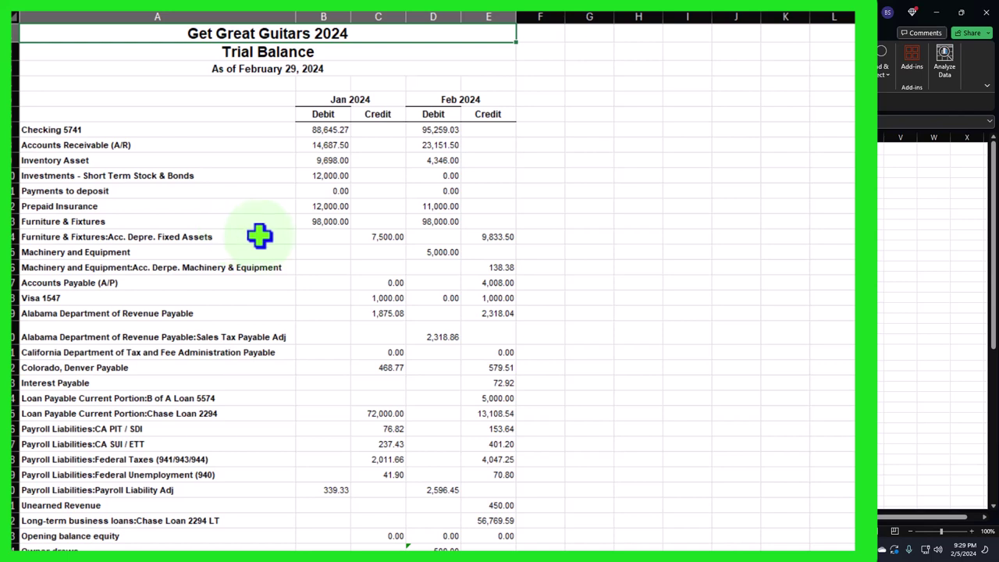
{"action": "type", "text": "a1a2"}
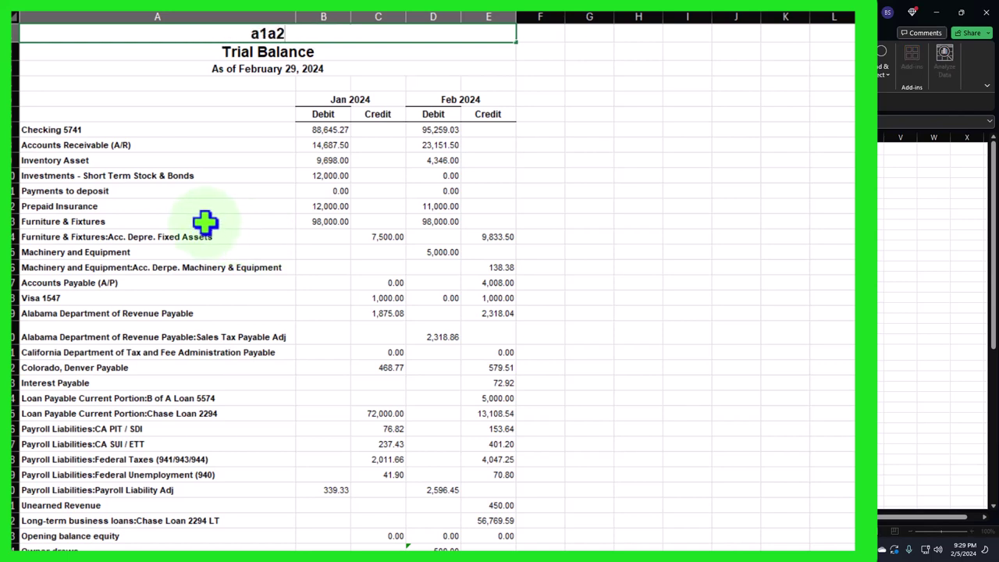
{"action": "type", "text": "a1a"}
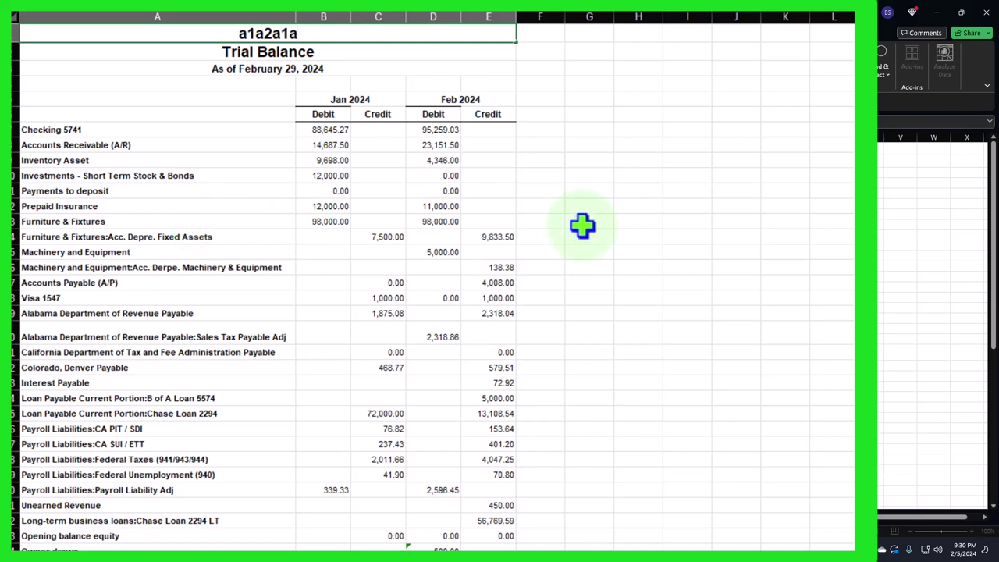
{"action": "left_click", "coordinate": [986, 12]}
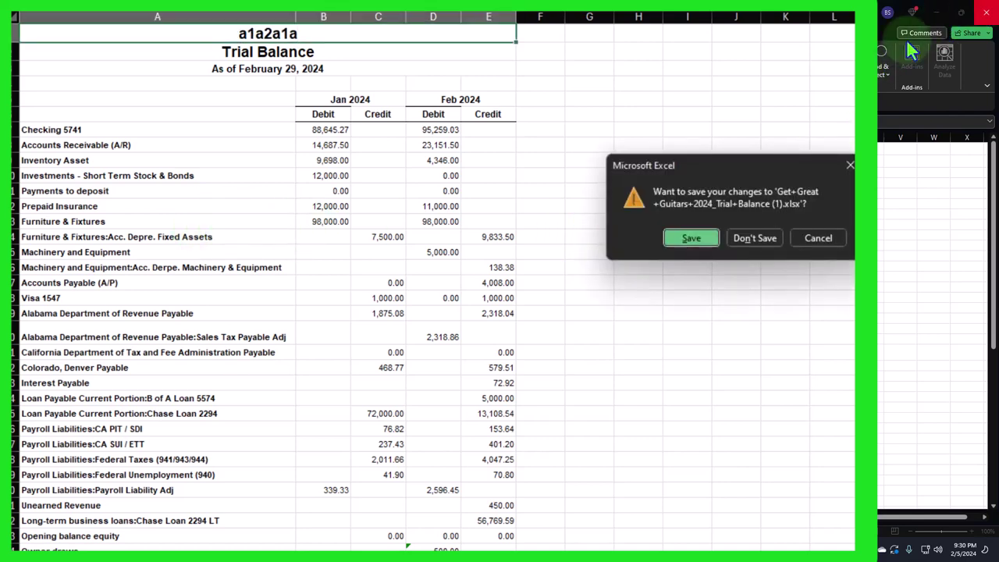
Step: Discard the workbook's test edit and rerun the Trial Balance with Total Only columns
{"action": "left_click", "coordinate": [754, 238]}
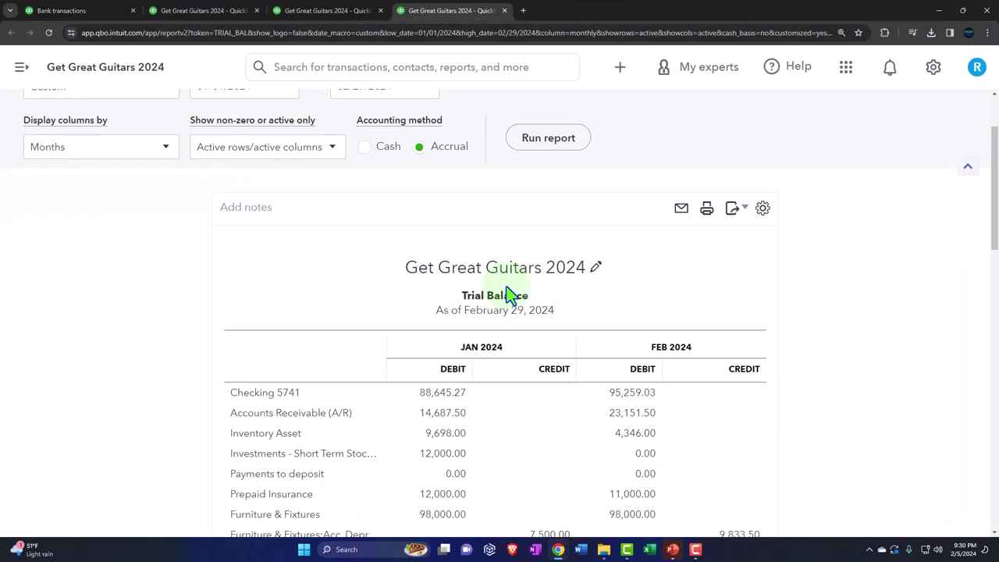
{"action": "left_click", "coordinate": [153, 153]}
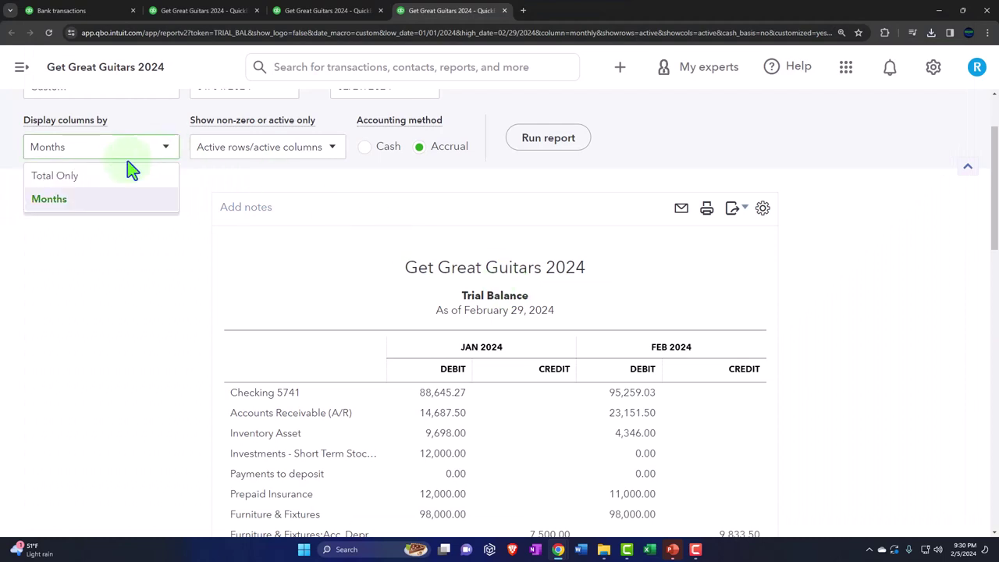
{"action": "left_click", "coordinate": [115, 177]}
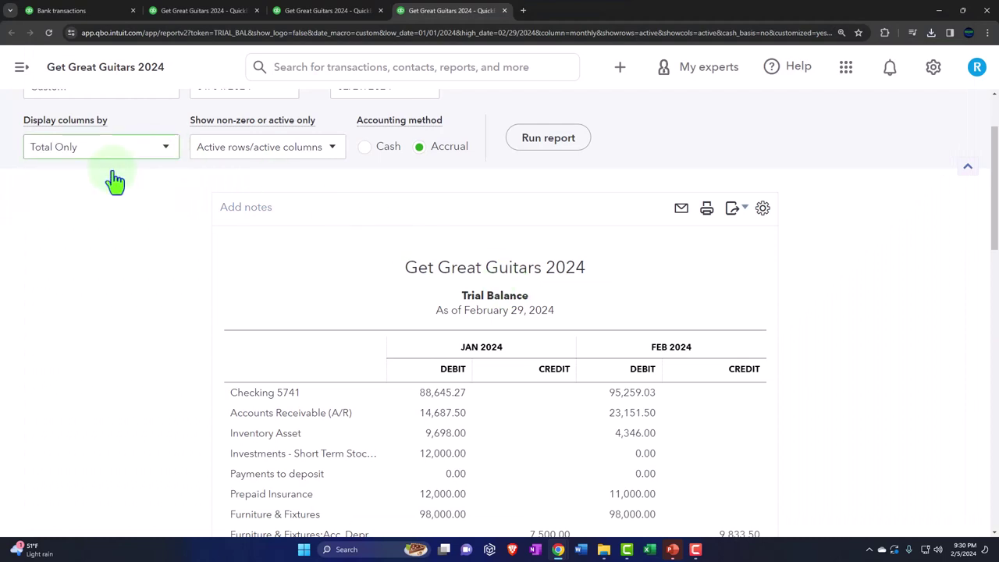
{"action": "left_click", "coordinate": [543, 143]}
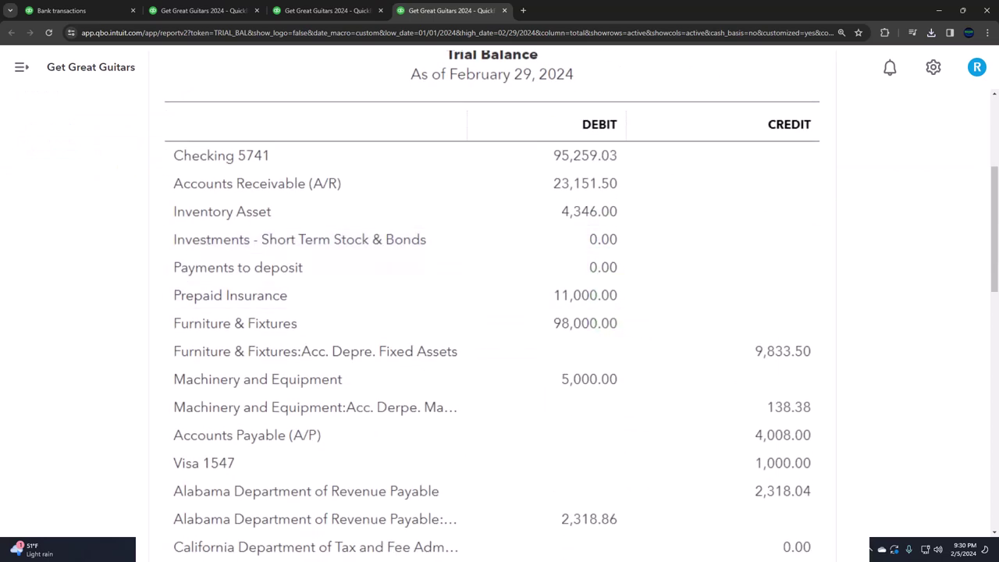
Step: Export the total-only Trial Balance to Excel and open the new '(2)' workbook
{"action": "scroll", "coordinate": [781, 234], "scroll_direction": "up", "scroll_amount": 2}
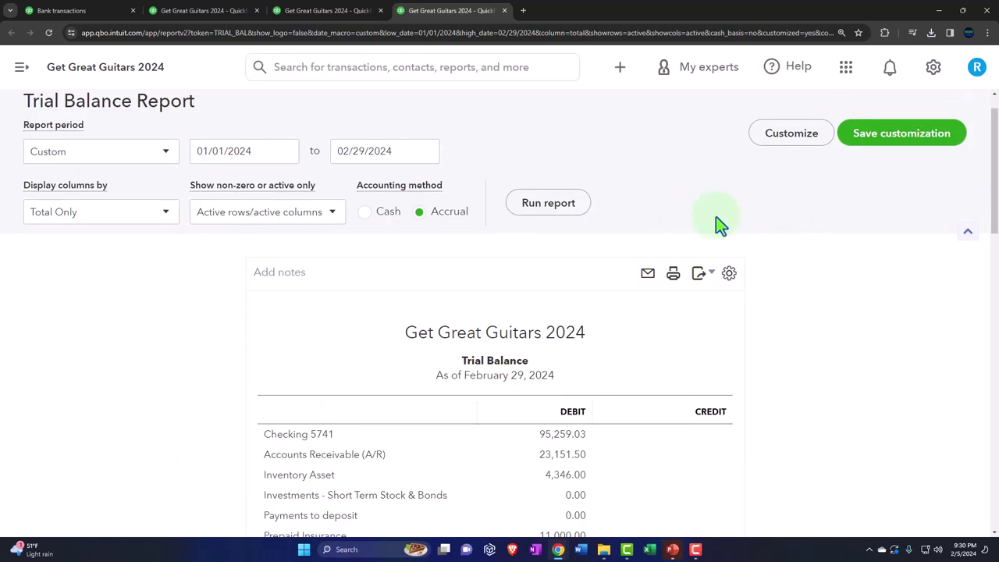
{"action": "left_click", "coordinate": [705, 277]}
{"action": "left_click", "coordinate": [674, 301]}
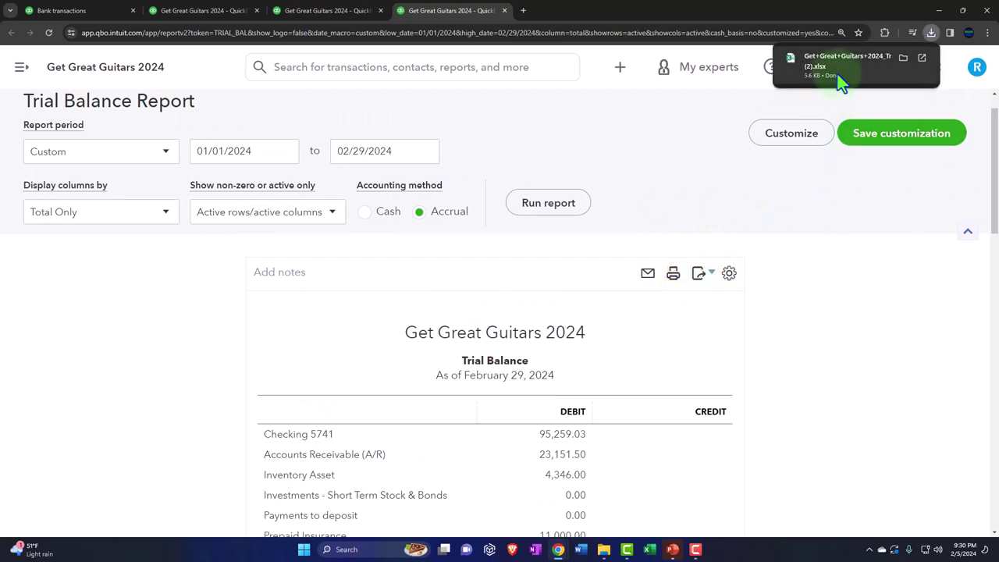
{"action": "left_click", "coordinate": [835, 69]}
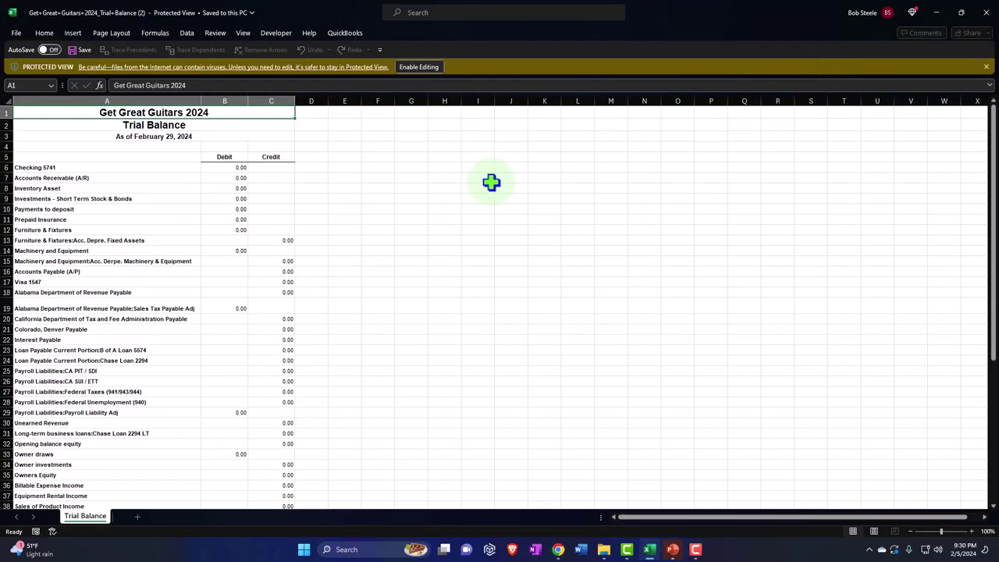
Step: Enable editing on the downloaded trial balance workbook and check the Accounts Payable (A/P) entry
{"action": "left_click", "coordinate": [414, 67]}
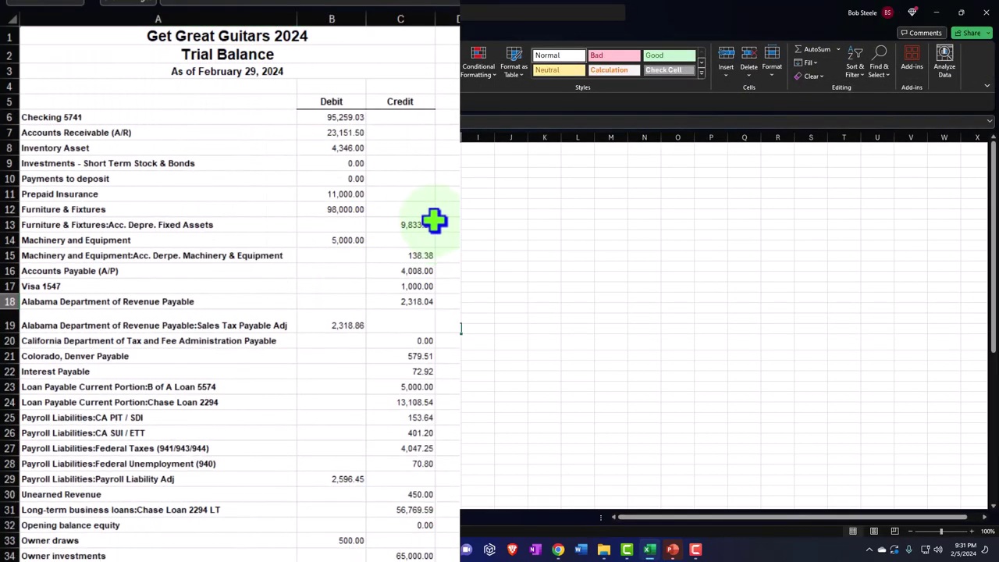
{"action": "left_click", "coordinate": [242, 273]}
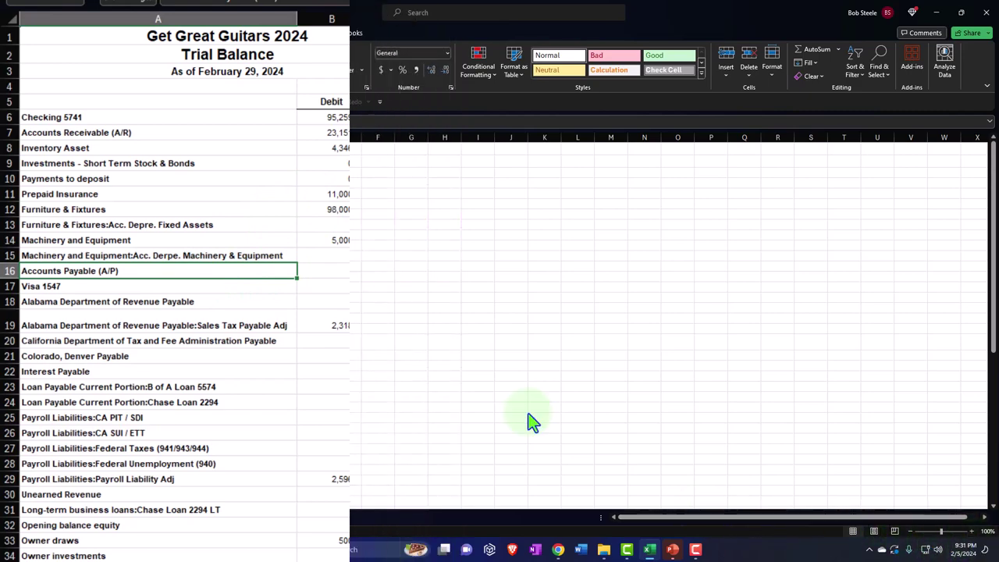
{"action": "left_click", "coordinate": [382, 354]}
Step: Review the Accounts Receivable (A/R) and Inventory Asset balances
{"action": "scroll", "coordinate": [312, 357], "scroll_direction": "up", "scroll_amount": 1}
{"action": "scroll", "coordinate": [310, 357], "scroll_direction": "up", "scroll_amount": 3}
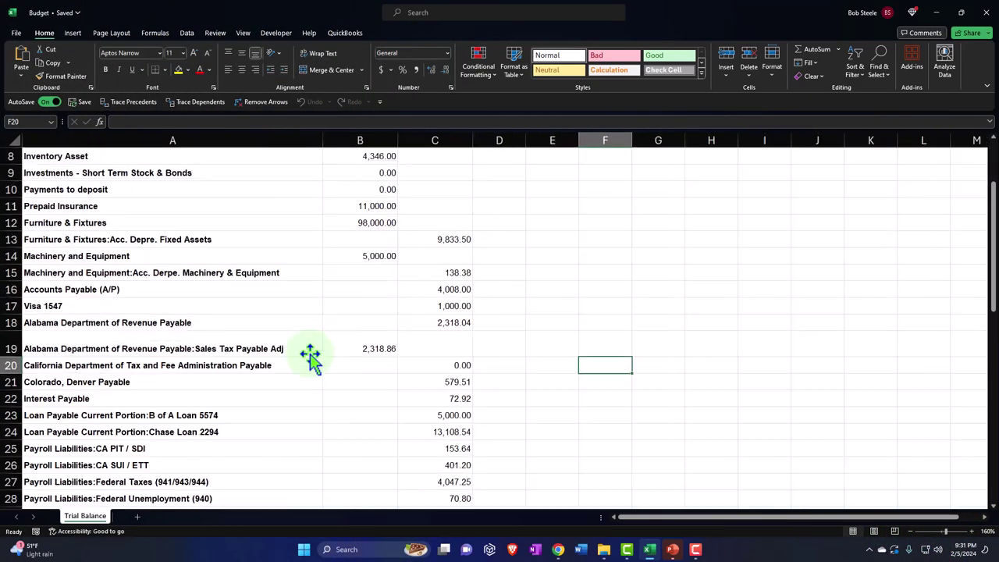
{"action": "scroll", "coordinate": [273, 371], "scroll_direction": "up", "scroll_amount": 3}
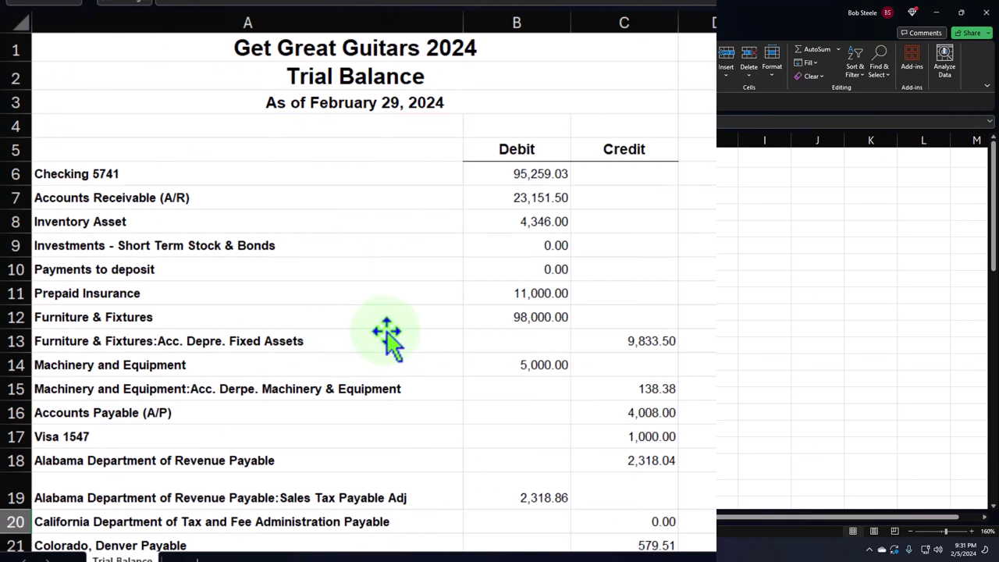
{"action": "left_click", "coordinate": [149, 193]}
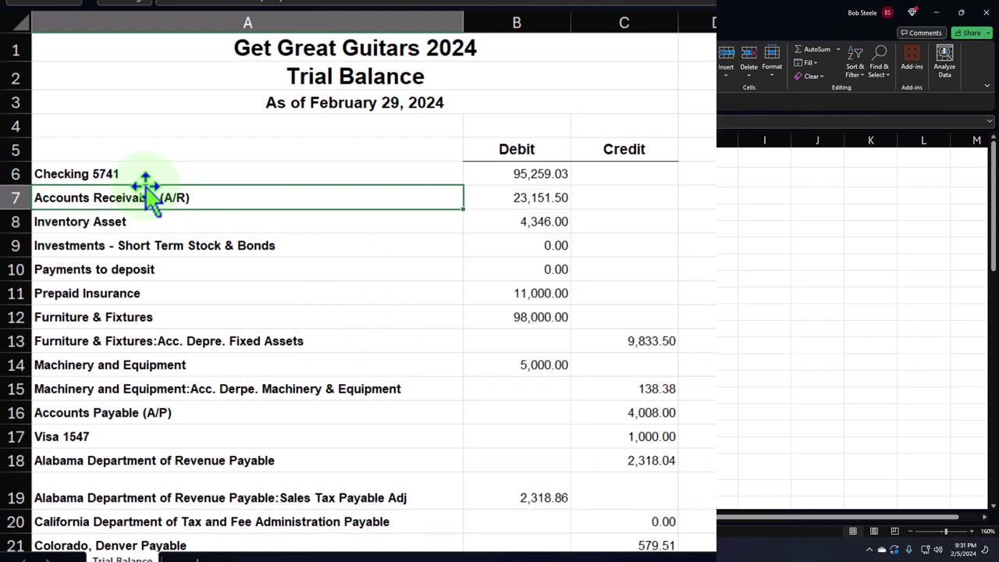
{"action": "key", "text": "Right"}
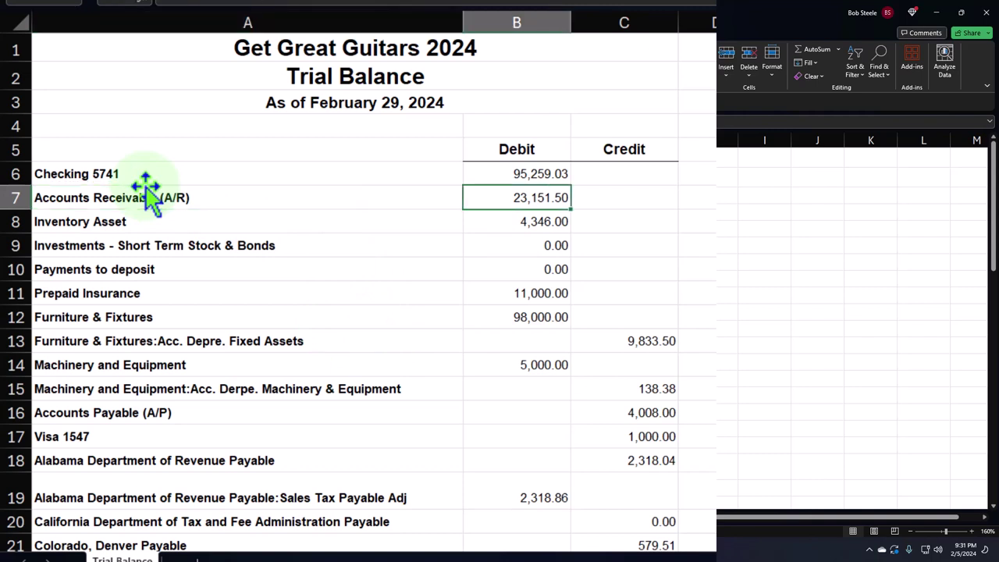
{"action": "left_click", "coordinate": [224, 227]}
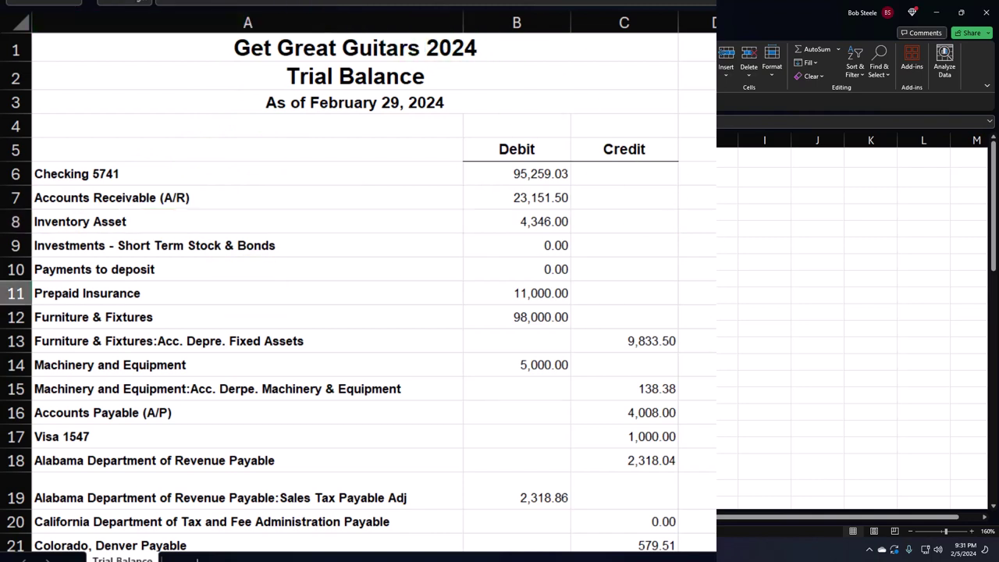
{"action": "left_click", "coordinate": [602, 297]}
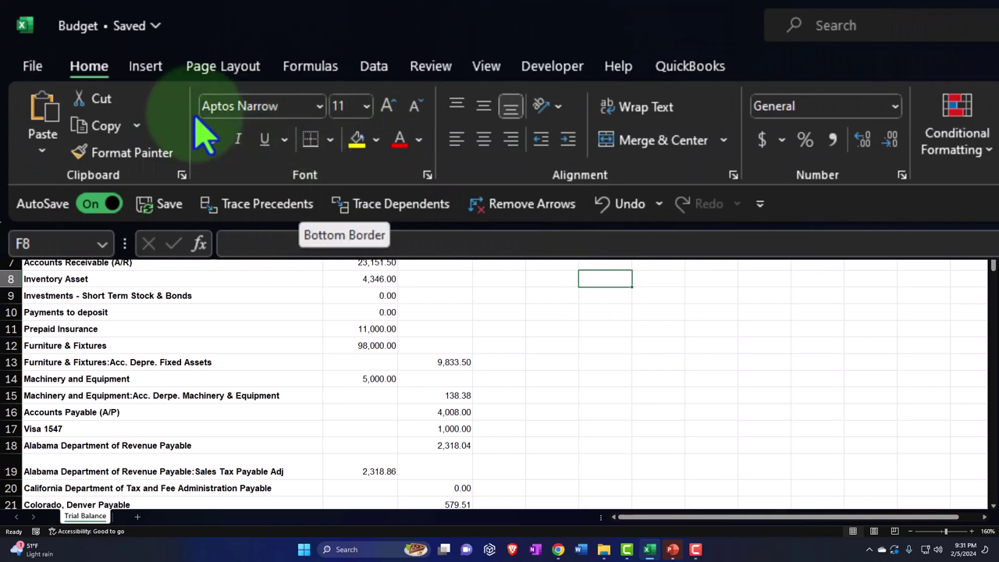
Step: Format all amounts as Currency with no symbol, 0 decimals and red parenthesized negatives, and bold the sheet
{"action": "left_click", "coordinate": [102, 160]}
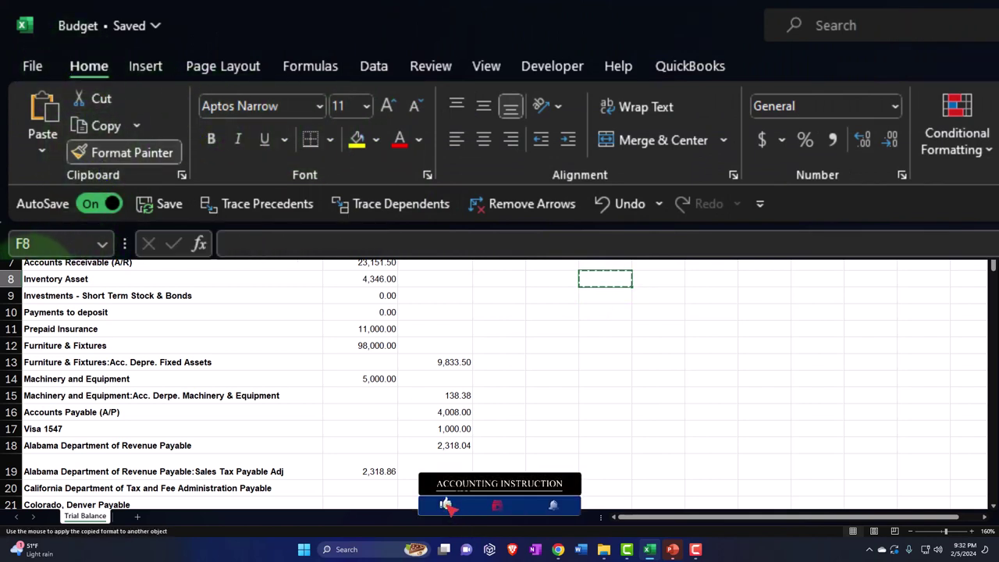
{"action": "key", "text": "ctrl+a"}
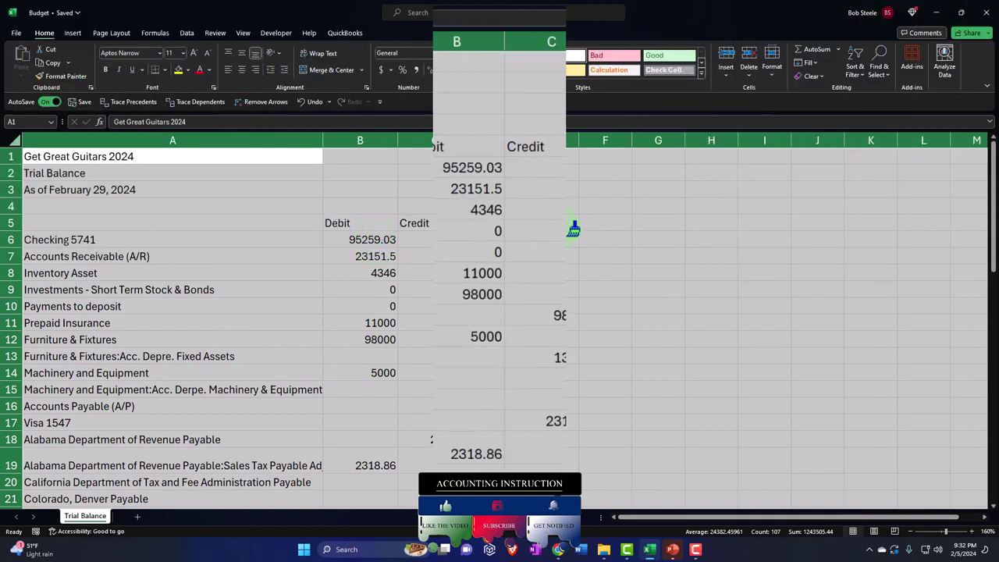
{"action": "right_click", "coordinate": [557, 231]}
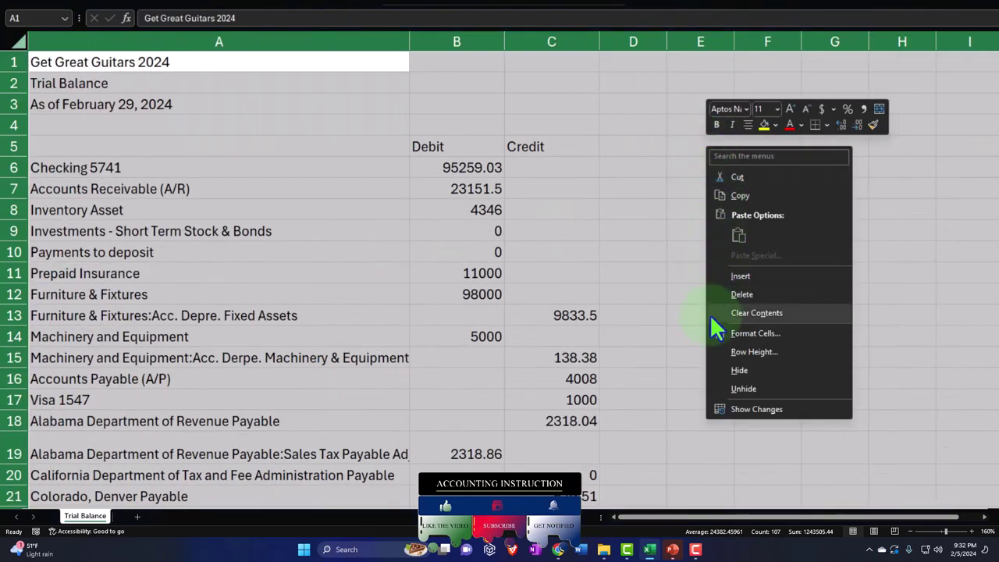
{"action": "left_click", "coordinate": [798, 333]}
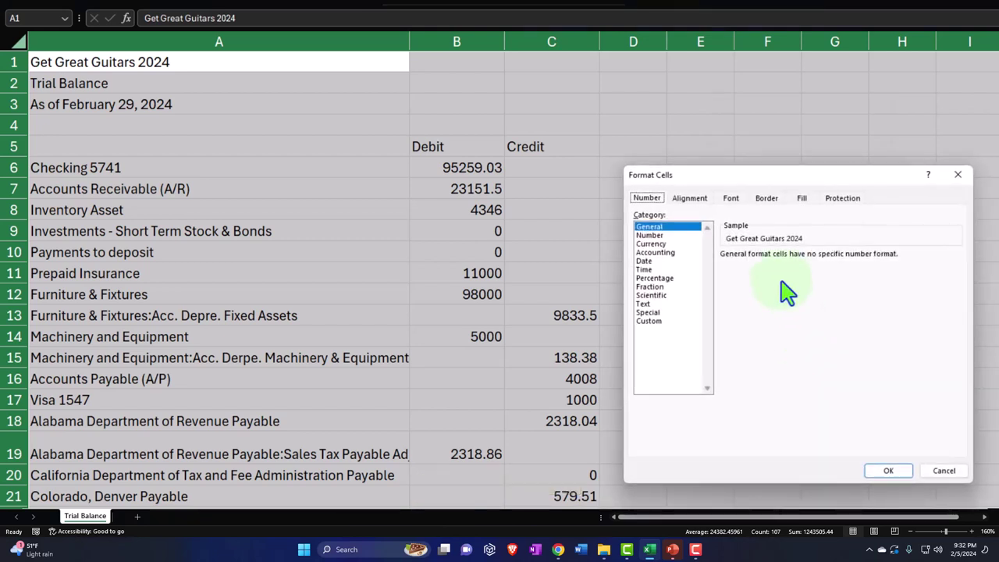
{"action": "left_click_drag", "start_coordinate": [747, 187], "coordinate": [748, 68]}
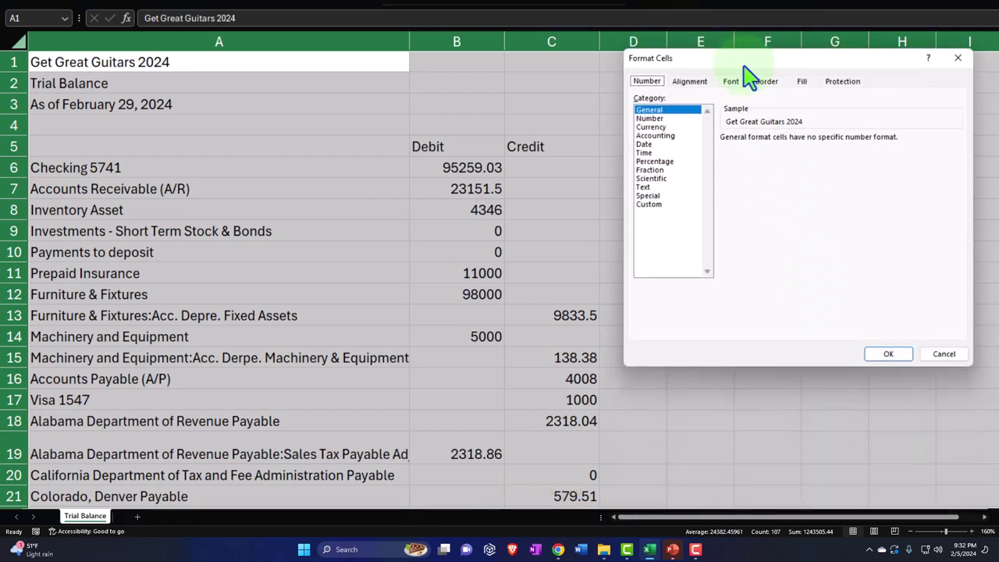
{"action": "left_click", "coordinate": [655, 127]}
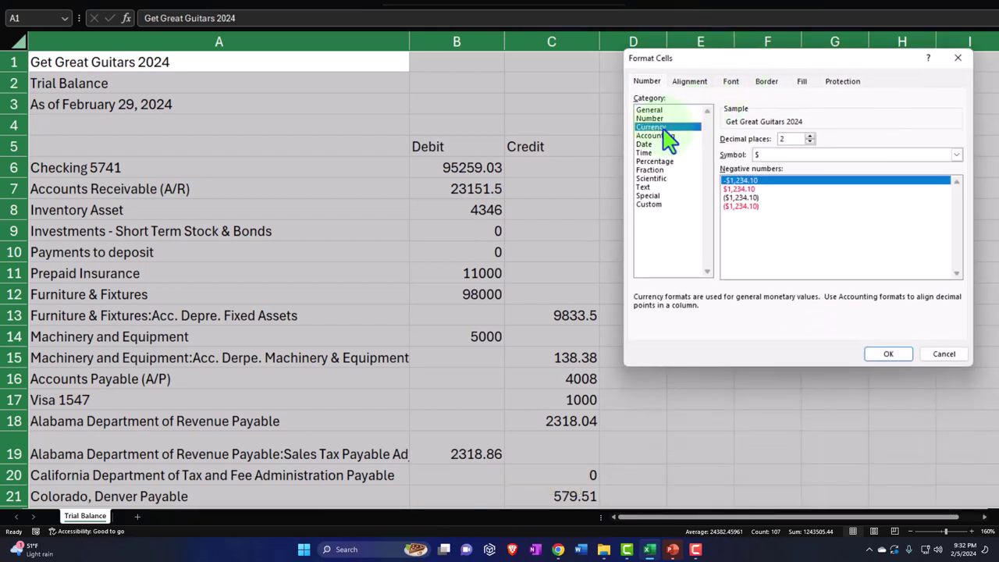
{"action": "left_click", "coordinate": [746, 206]}
{"action": "left_click", "coordinate": [837, 157]}
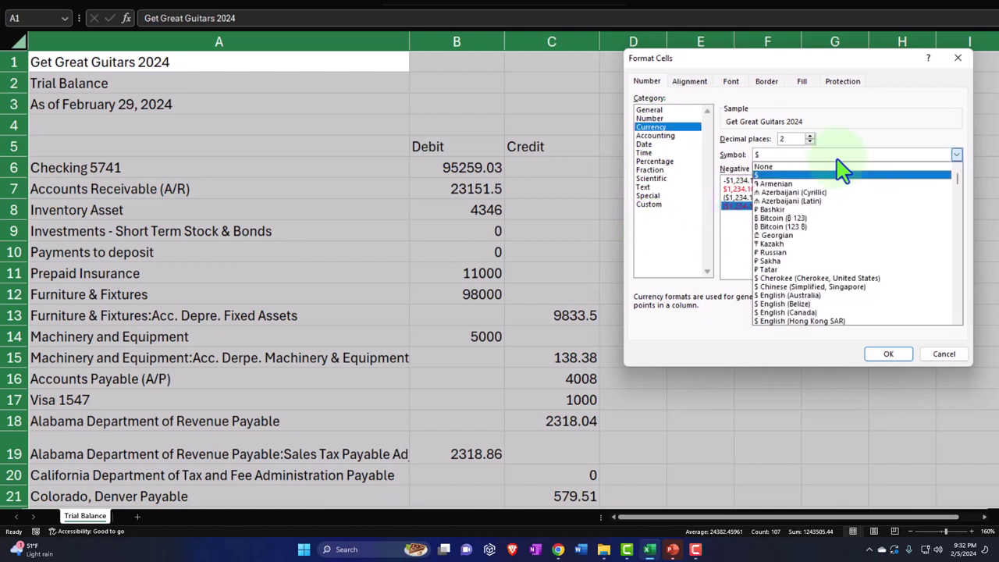
{"action": "left_click", "coordinate": [796, 166]}
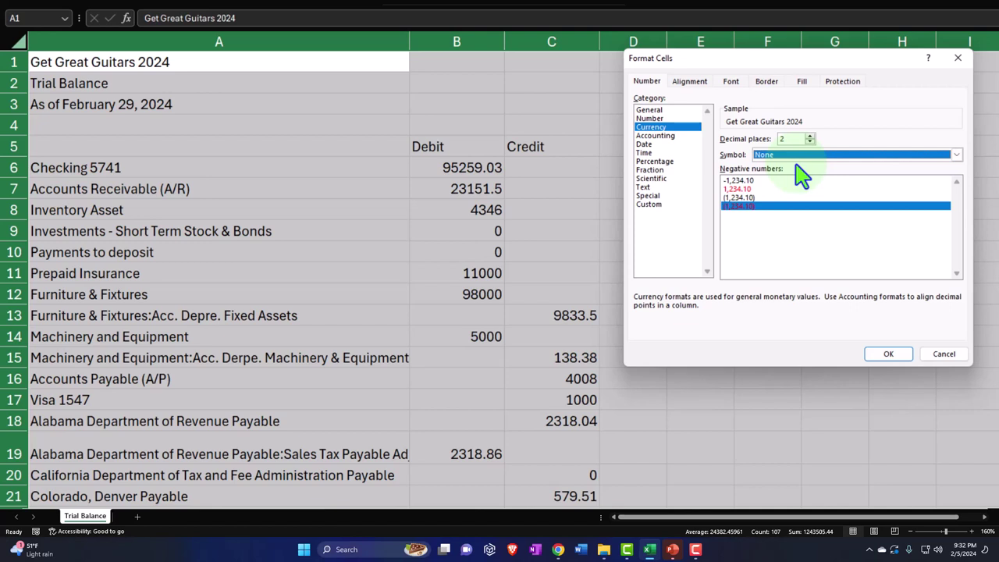
{"action": "left_click", "coordinate": [810, 142]}
{"action": "left_click", "coordinate": [809, 142]}
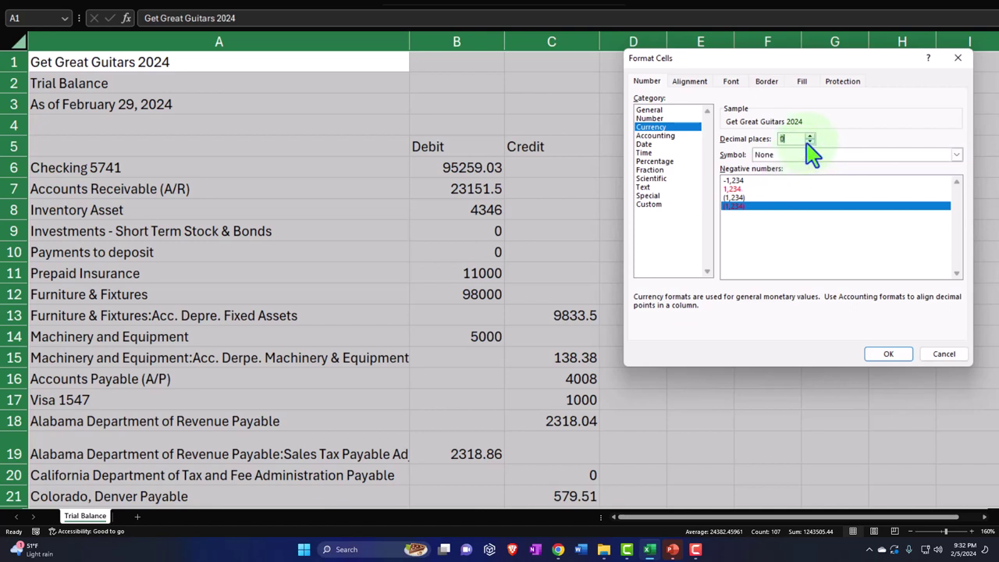
{"action": "left_click", "coordinate": [888, 354]}
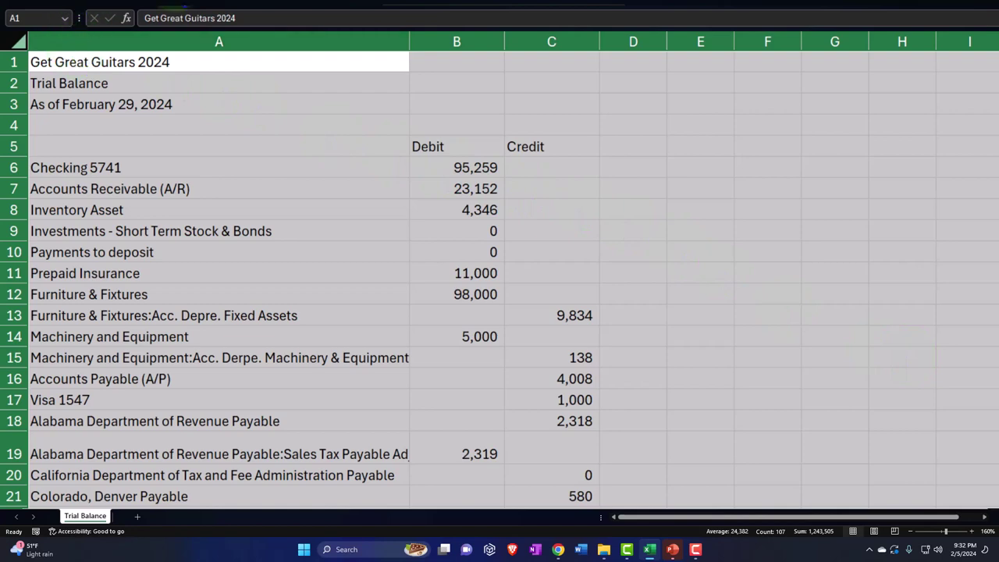
{"action": "key", "text": "ctrl+b"}
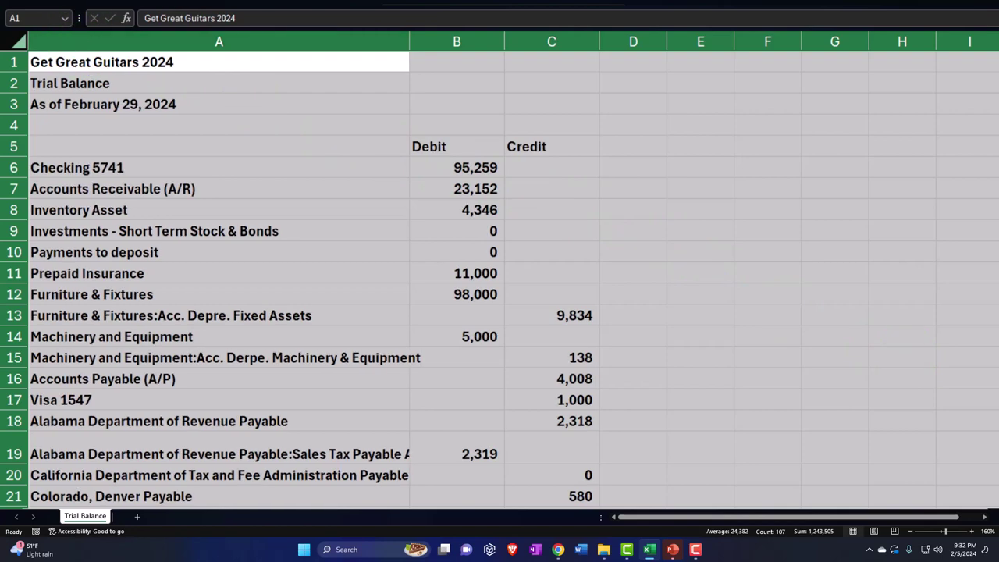
{"action": "left_click", "coordinate": [223, 168]}
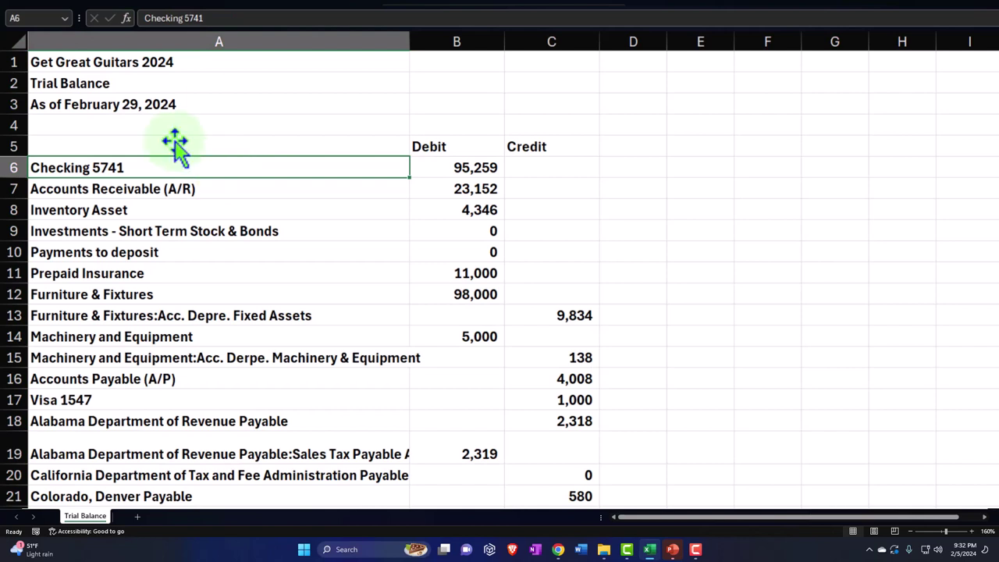
Step: Delete the title and header rows 1–5
{"action": "left_click", "coordinate": [10, 62]}
{"action": "left_click_drag", "start_coordinate": [9, 63], "coordinate": [14, 123]}
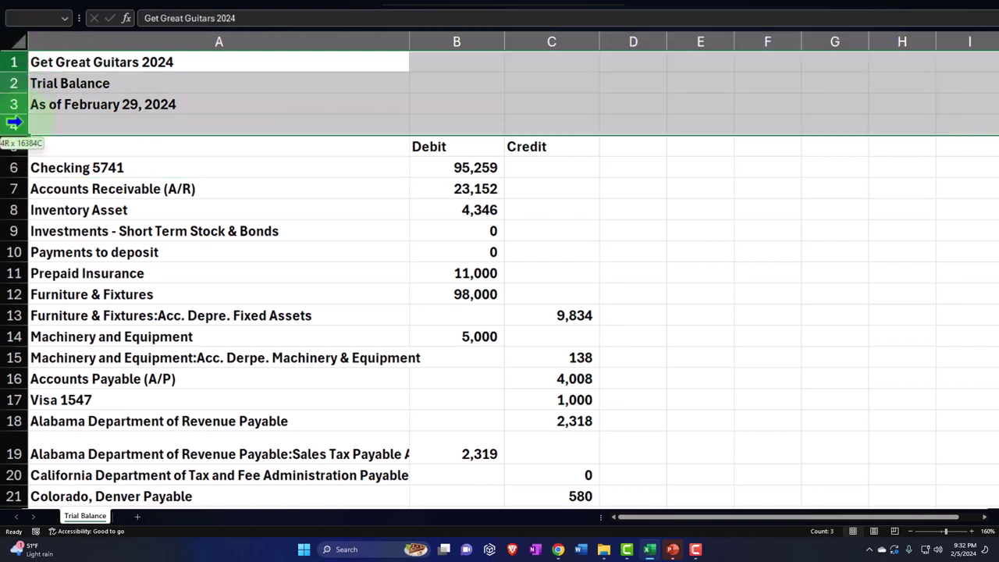
{"action": "left_click_drag", "start_coordinate": [14, 134], "coordinate": [14, 141]}
{"action": "right_click", "coordinate": [383, 97]}
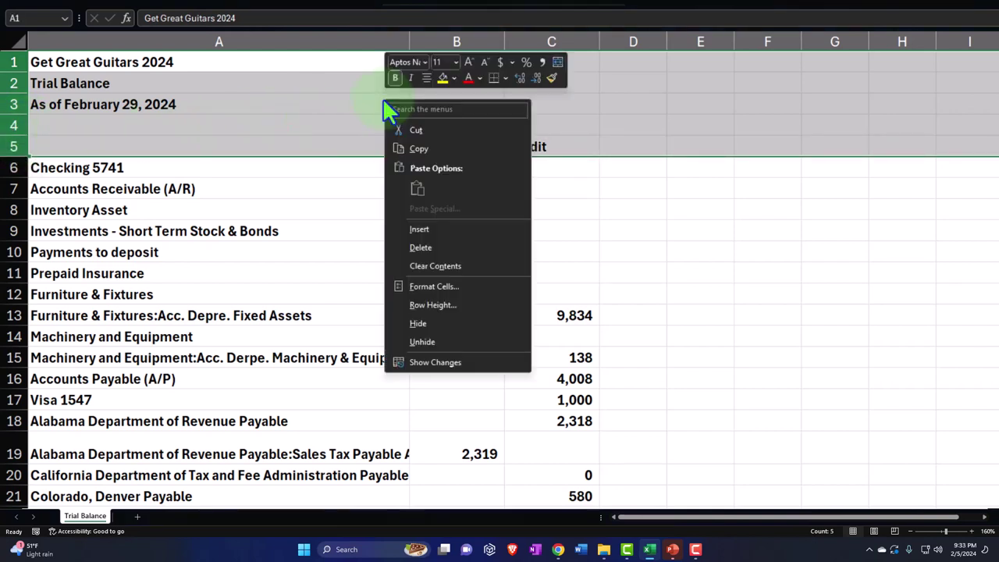
{"action": "left_click", "coordinate": [407, 246]}
Step: Delete the TOTAL row and the report-date footer rows 50–57
{"action": "scroll", "coordinate": [307, 270], "scroll_direction": "down", "scroll_amount": 13}
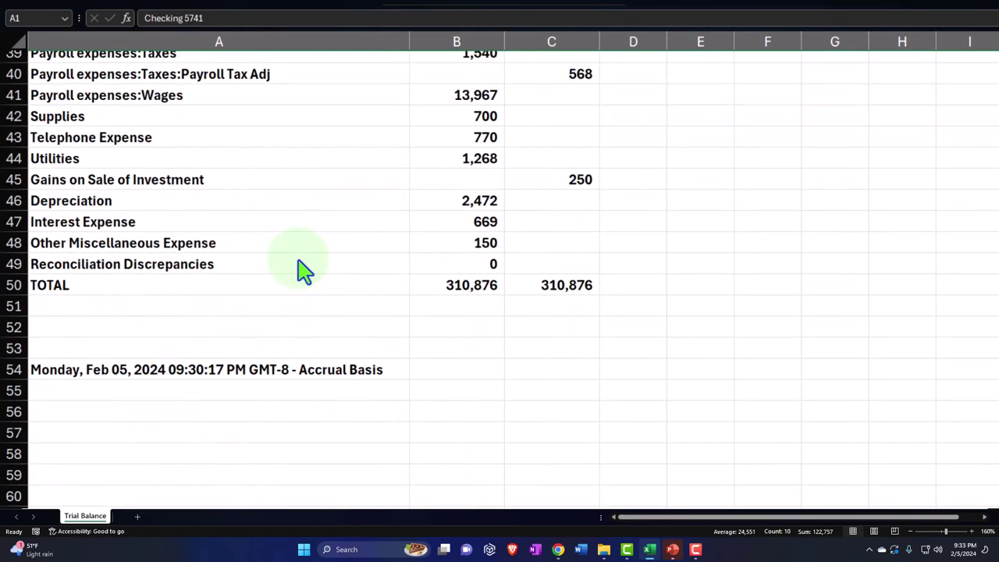
{"action": "double_click", "coordinate": [450, 286]}
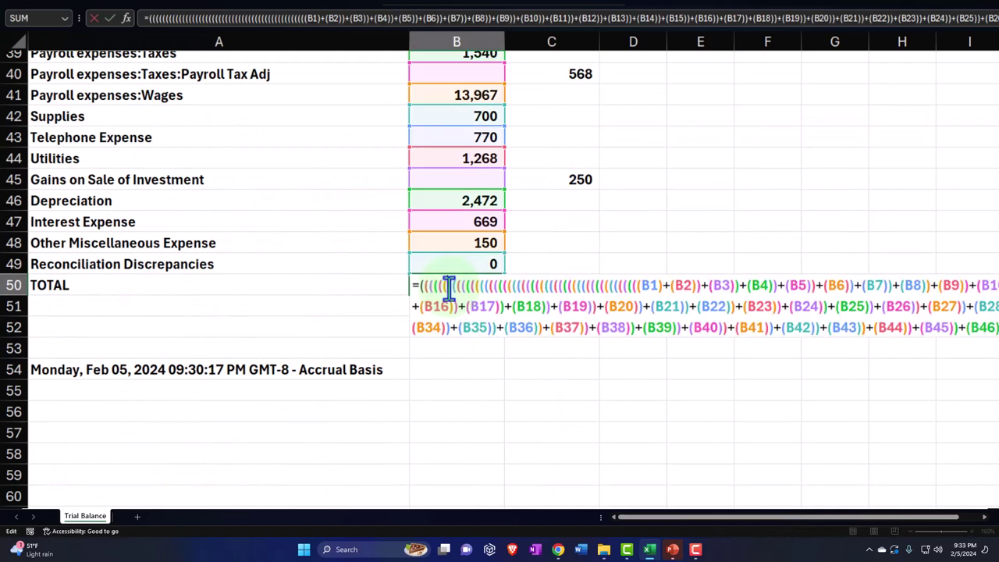
{"action": "key", "text": "Return"}
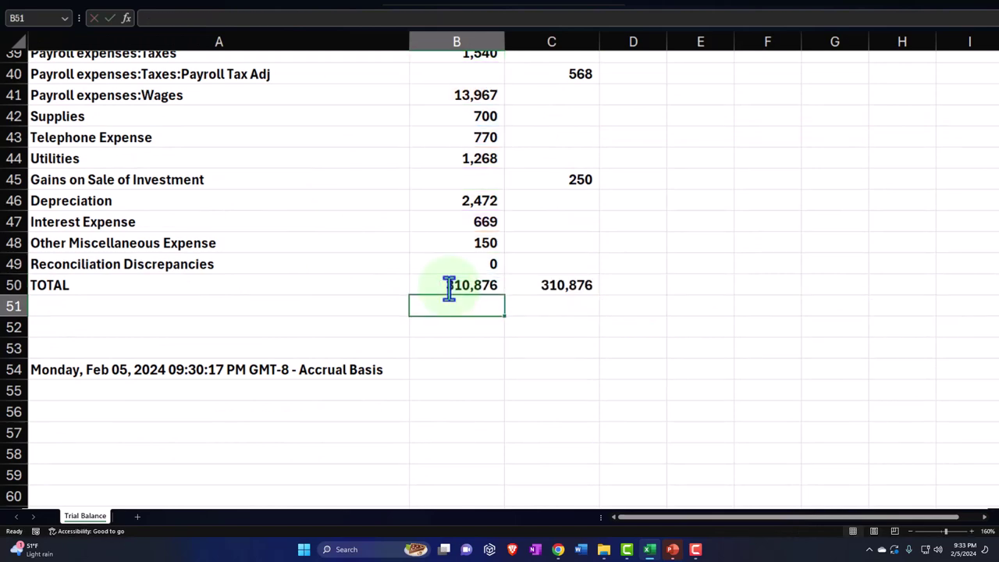
{"action": "left_click", "coordinate": [11, 285]}
{"action": "left_click_drag", "start_coordinate": [11, 286], "coordinate": [14, 432]}
{"action": "right_click", "coordinate": [452, 327]}
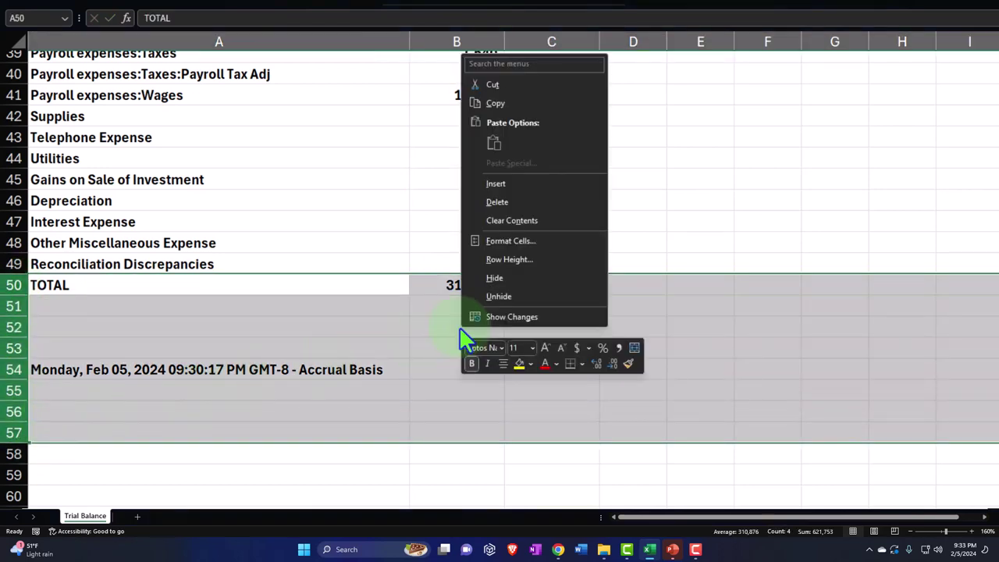
{"action": "left_click", "coordinate": [496, 202]}
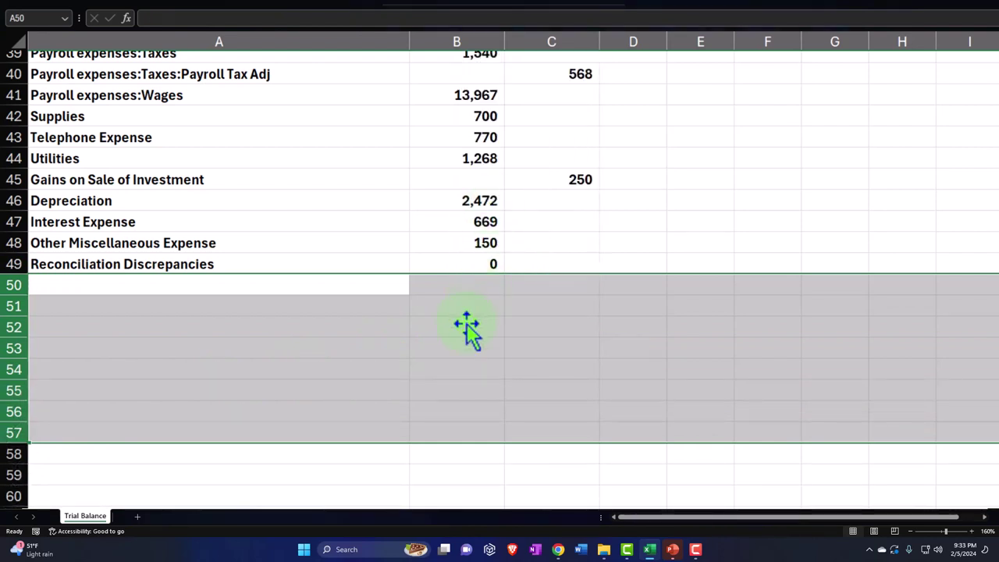
Step: Enter =0.02 as the Reconciliation Discrepancies debit in B49
{"action": "left_click", "coordinate": [482, 265]}
{"action": "type", "text": "=0.02"}
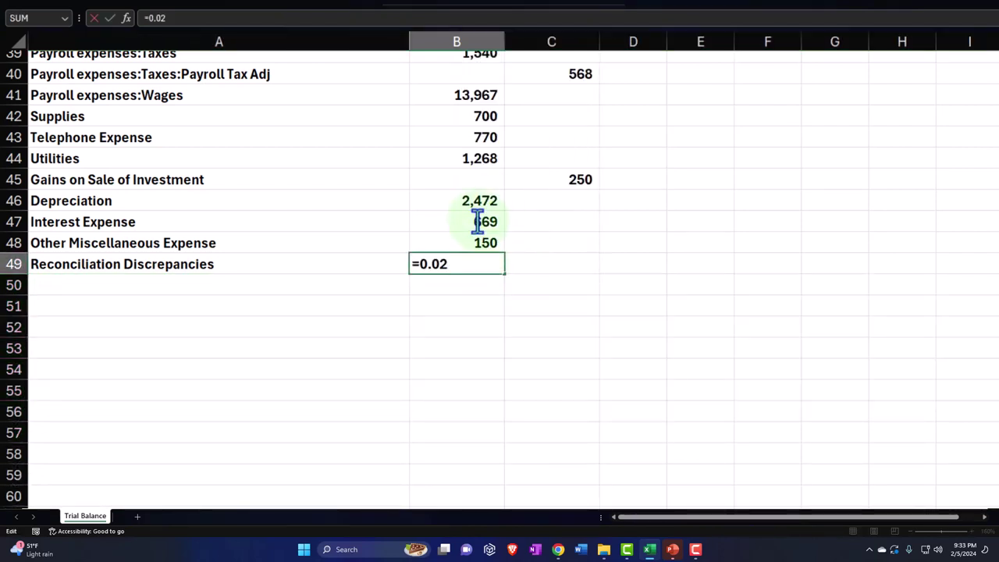
{"action": "key", "text": "Return"}
{"action": "scroll", "coordinate": [414, 292], "scroll_direction": "up", "scroll_amount": 13}
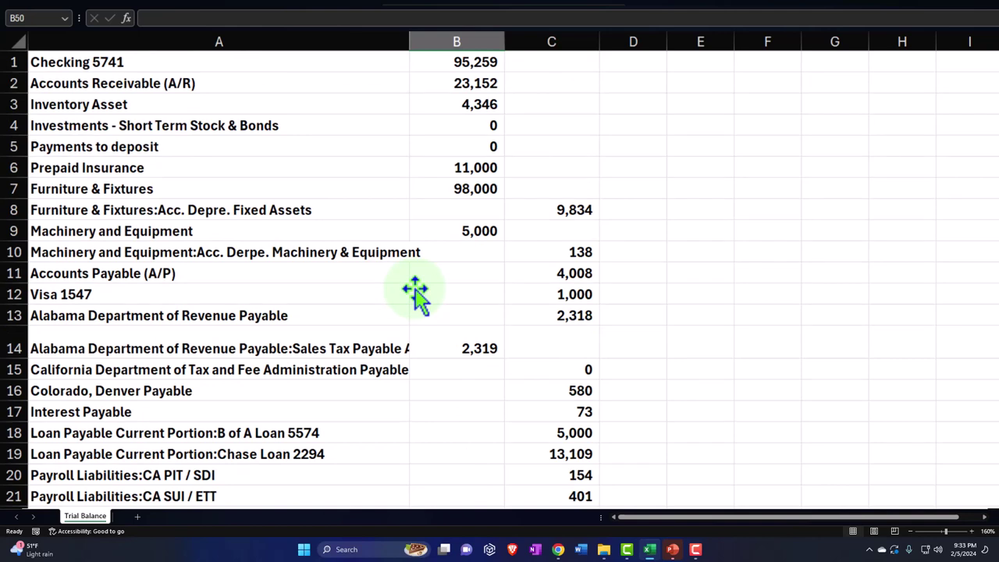
Step: Bring up the QuickBooks Profit and Loss report in Chrome
{"action": "left_click", "coordinate": [648, 549]}
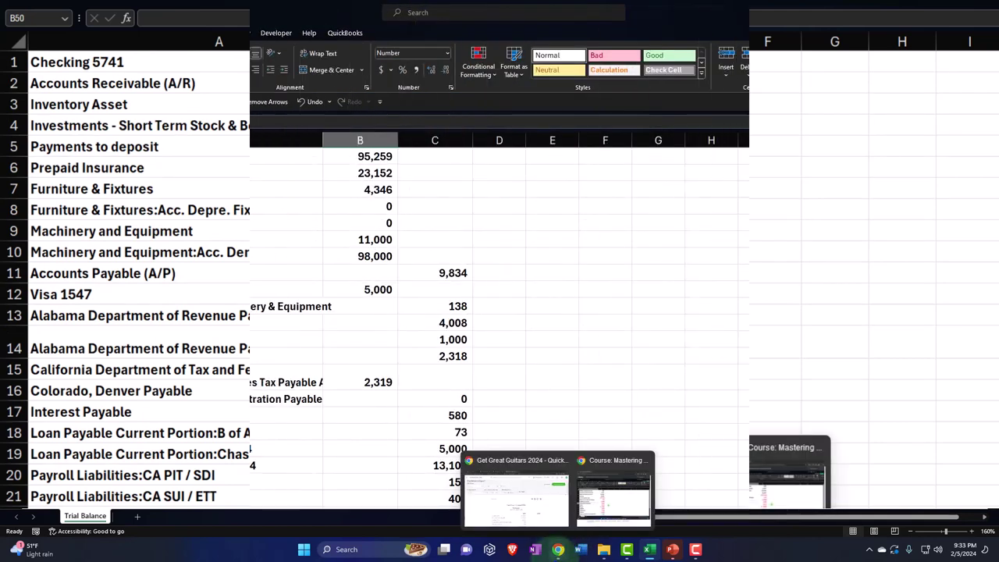
{"action": "mouse_move", "coordinate": [558, 548]}
{"action": "left_click", "coordinate": [525, 503]}
{"action": "left_click", "coordinate": [316, 11]}
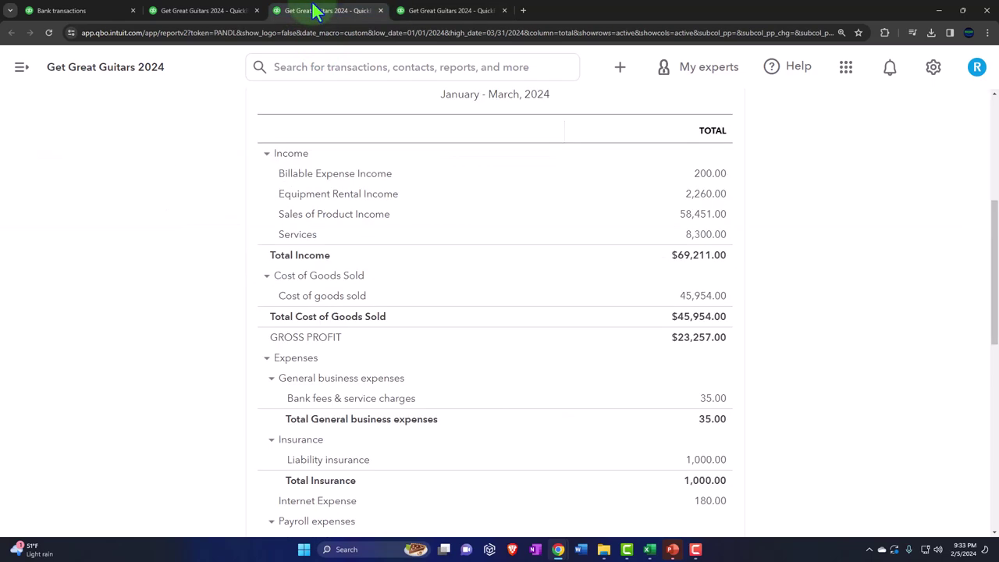
{"action": "scroll", "coordinate": [196, 321], "scroll_direction": "down", "scroll_amount": 10}
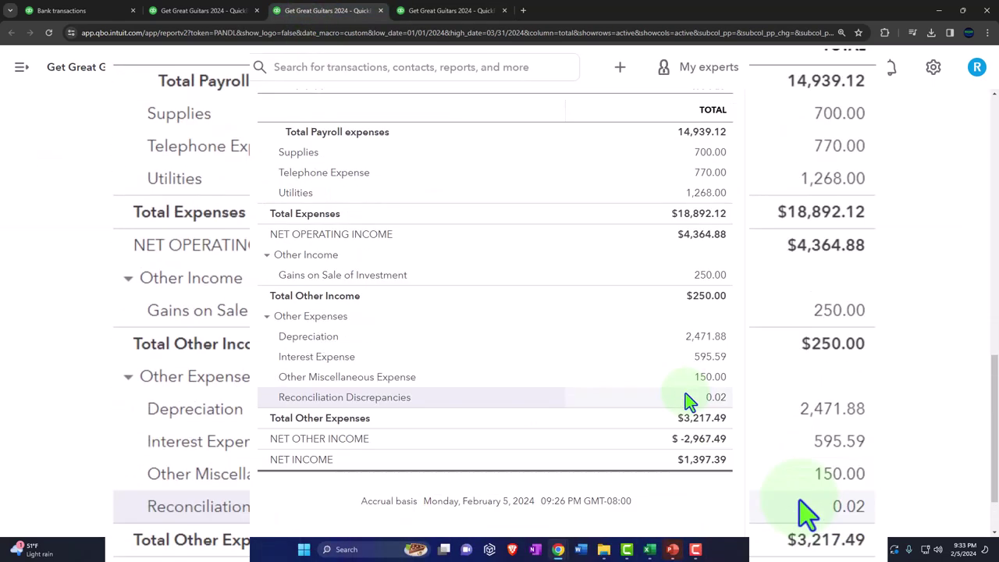
{"action": "scroll", "coordinate": [687, 400], "scroll_direction": "up", "scroll_amount": 15}
Step: Change the end date to 02/29/2024, rerun the report, and minimize Chrome
{"action": "left_click_drag", "start_coordinate": [395, 190], "coordinate": [170, 205]}
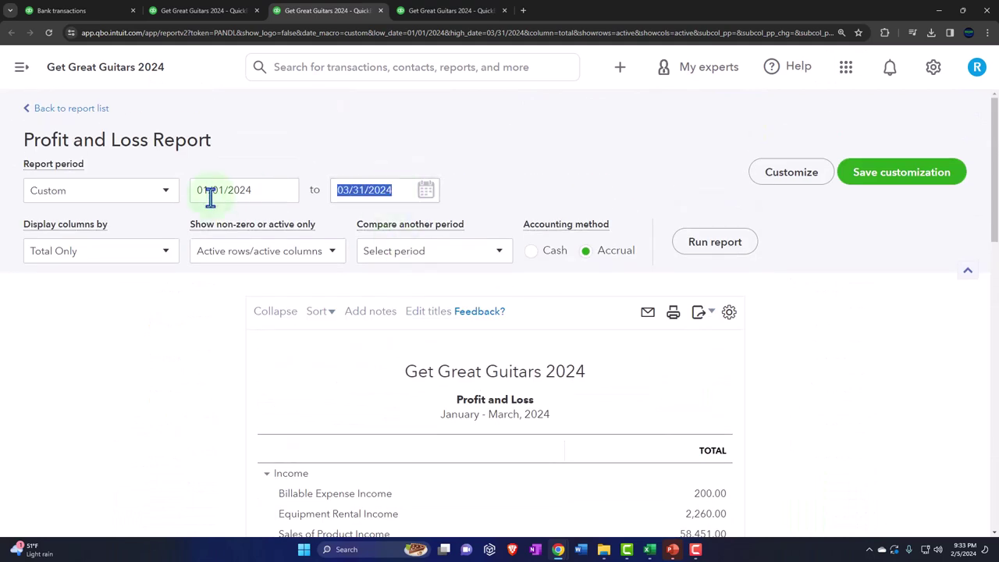
{"action": "type", "text": "022924"}
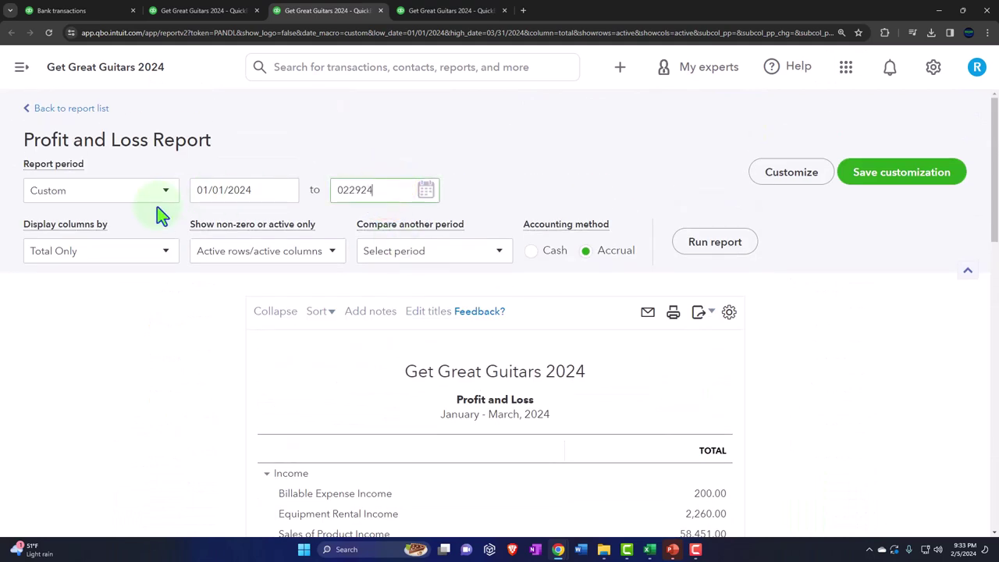
{"action": "left_click", "coordinate": [157, 206]}
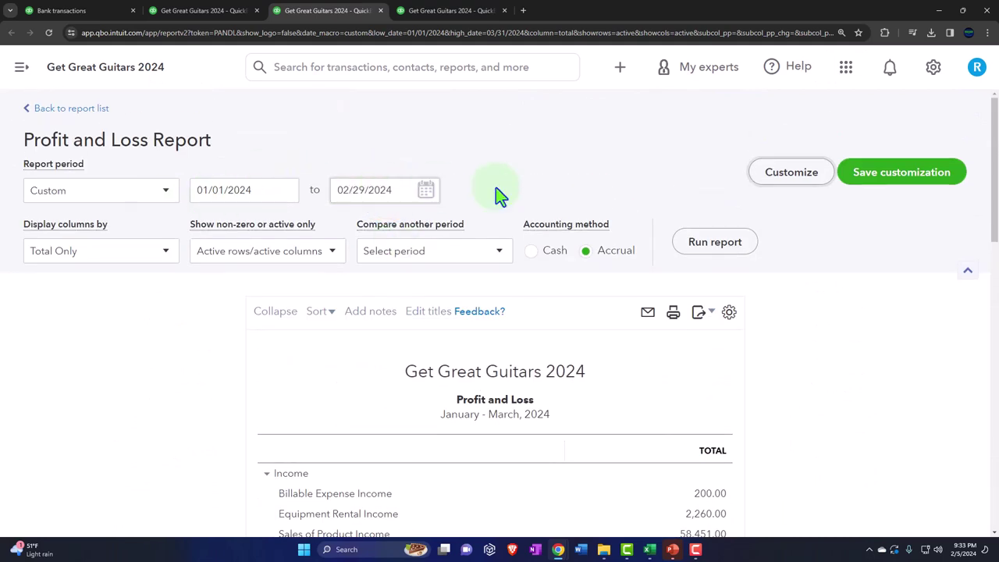
{"action": "left_click", "coordinate": [705, 241]}
{"action": "scroll", "coordinate": [705, 238], "scroll_direction": "down", "scroll_amount": 12}
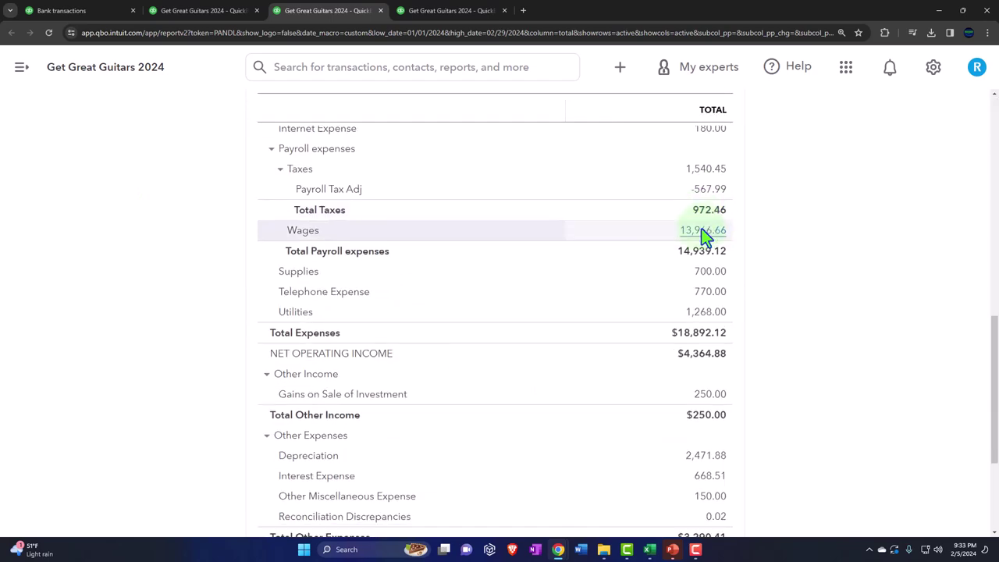
{"action": "left_click", "coordinate": [939, 10]}
Step: Delete rows 1–30 holding the balance sheet accounts, leaving Billable Expense Income first
{"action": "left_click", "coordinate": [515, 274]}
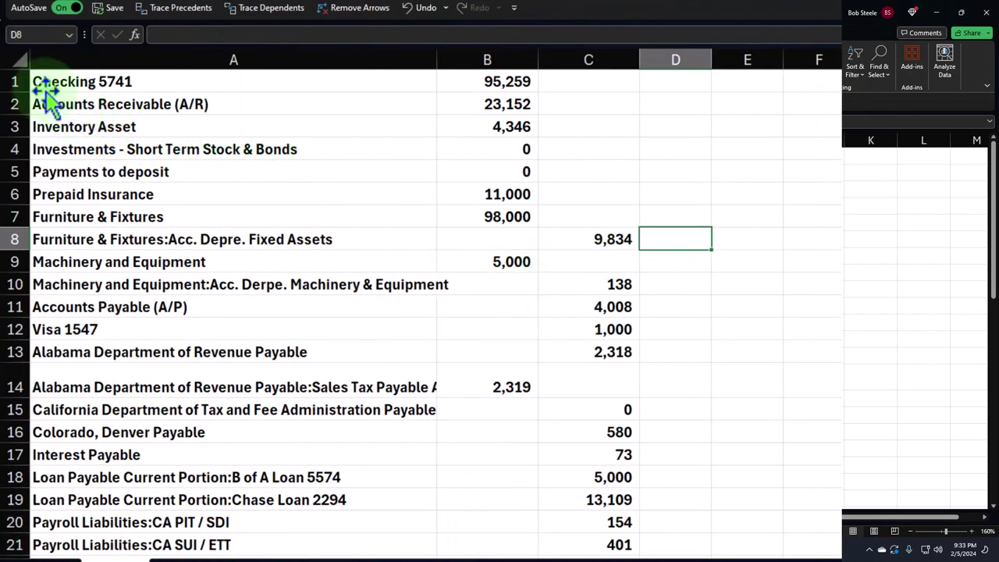
{"action": "left_click_drag", "start_coordinate": [10, 79], "coordinate": [4, 355]}
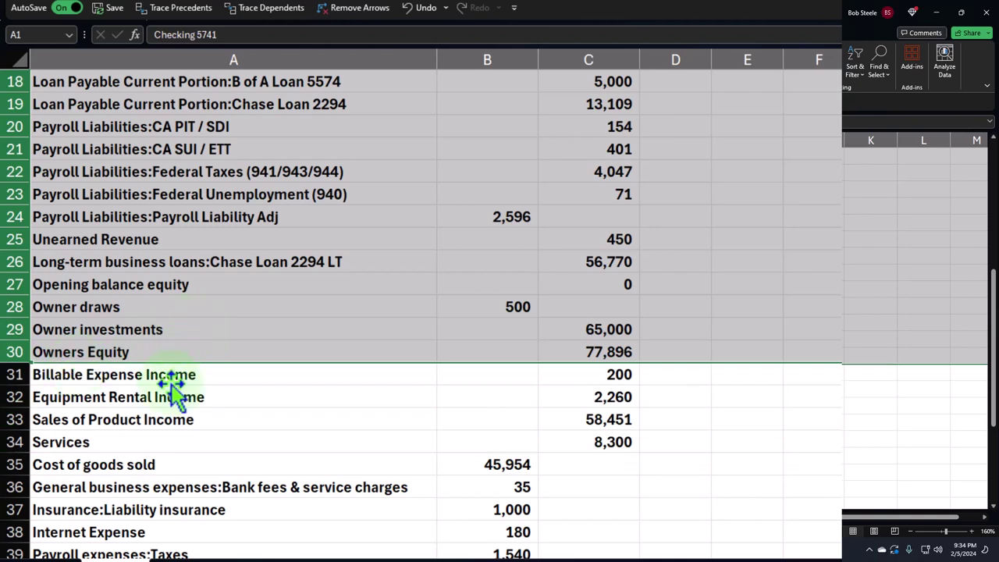
{"action": "right_click", "coordinate": [497, 135]}
{"action": "left_click", "coordinate": [539, 312]}
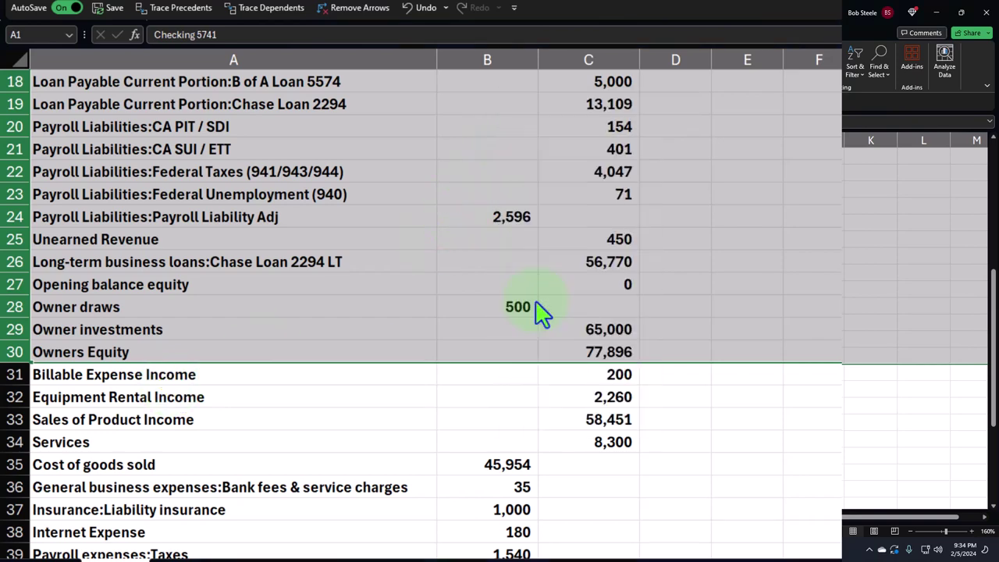
{"action": "left_click", "coordinate": [484, 290]}
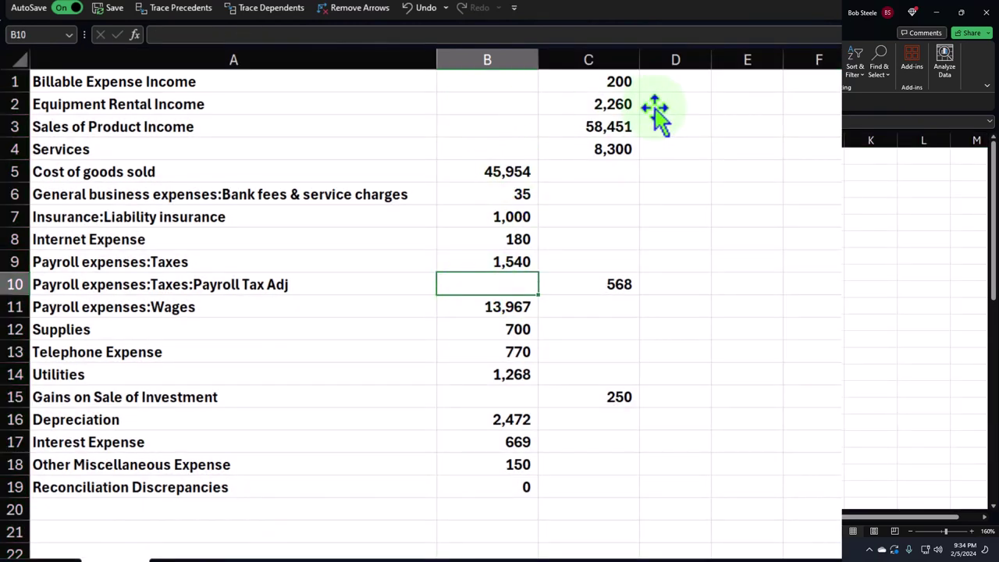
Step: Total the credit column in C20 with =SUM(C1:C19), giving 70,029
{"action": "left_click", "coordinate": [603, 508]}
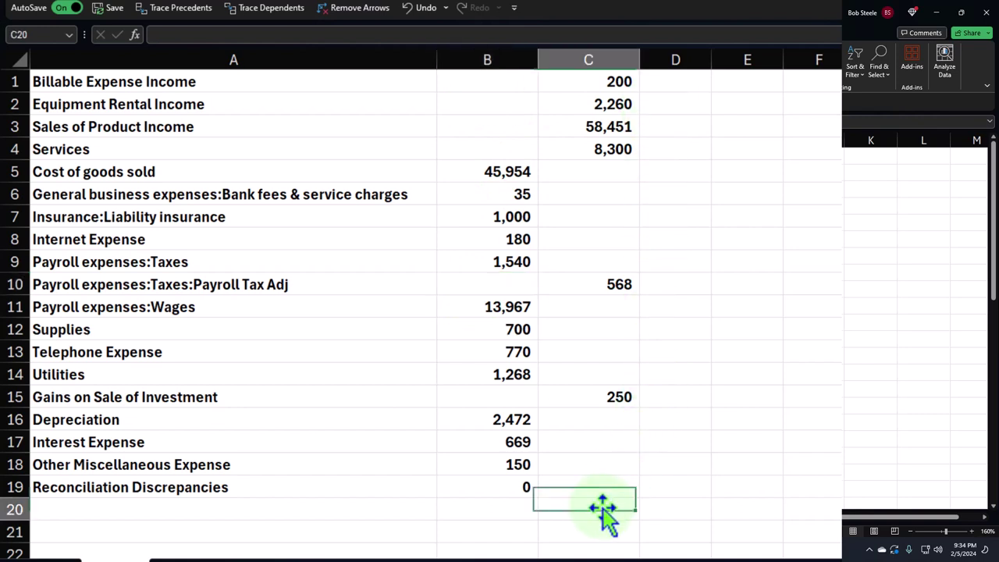
{"action": "type", "text": "=sum("}
{"action": "key", "text": "Up"}
{"action": "key", "text": "shift+Up"}
{"action": "key", "text": "shift+Up"}
{"action": "key", "text": "shift+Up"}
{"action": "key", "text": "shift+Up"}
{"action": "key", "text": "shift+Up"}
{"action": "key", "text": "shift+Up"}
{"action": "key", "text": "shift+Up"}
{"action": "key", "text": "shift+Up"}
{"action": "key", "text": "shift+Up"}
{"action": "key", "text": "shift+Up"}
{"action": "key", "text": "shift+Up"}
{"action": "key", "text": "shift+Up"}
{"action": "key", "text": "shift+Up"}
{"action": "key", "text": "shift+Up"}
{"action": "key", "text": "shift+Up"}
{"action": "key", "text": "shift+Up"}
{"action": "key", "text": "shift+Up"}
{"action": "key", "text": "shift+Up"}
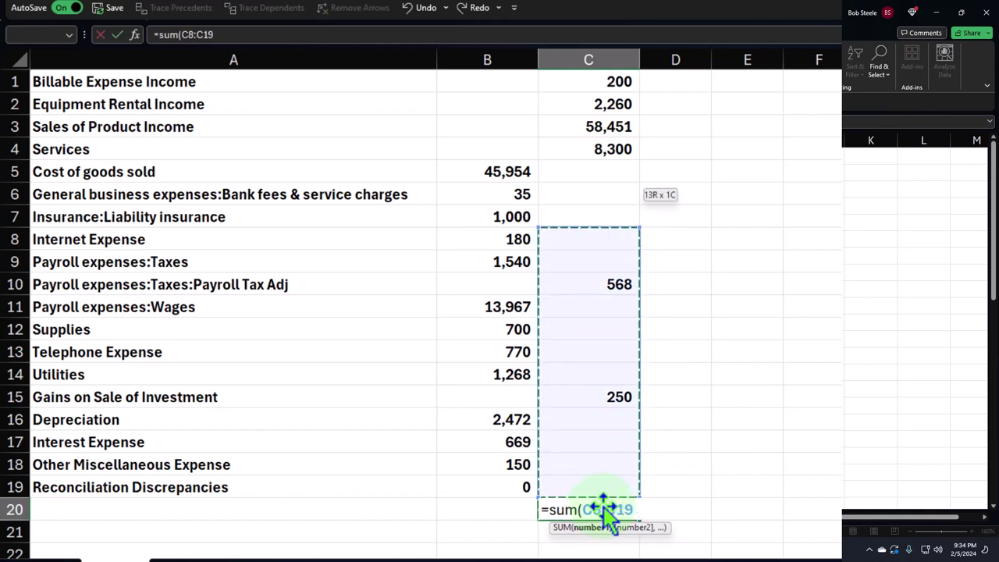
{"action": "key", "text": "Return"}
Step: Total the debit column in B20 with =SUM(B1:B19), giving 68,705
{"action": "key", "text": "Up"}
{"action": "key", "text": "Left"}
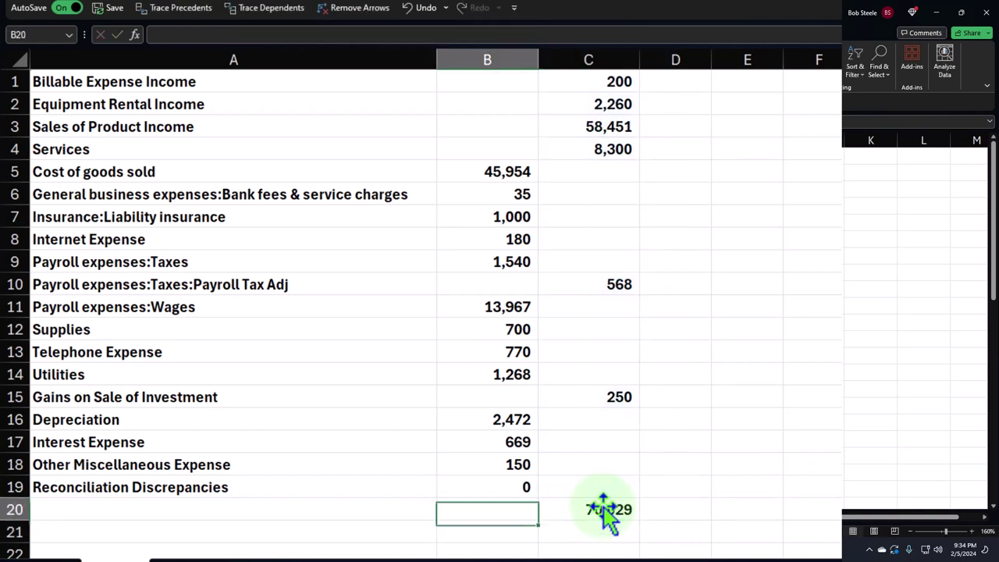
{"action": "type", "text": "=sum("}
{"action": "key", "text": "Up"}
{"action": "key", "text": "shift+Up"}
{"action": "key", "text": "shift+Up"}
{"action": "key", "text": "shift+Up"}
{"action": "key", "text": "shift+Up"}
{"action": "key", "text": "shift+Up"}
{"action": "key", "text": "shift+Up"}
{"action": "key", "text": "shift+Up"}
{"action": "key", "text": "shift+Up"}
{"action": "key", "text": "shift+Up"}
{"action": "key", "text": "shift+Up"}
{"action": "key", "text": "shift+Up"}
{"action": "key", "text": "shift+Up"}
{"action": "key", "text": "shift+Up"}
{"action": "key", "text": "shift+Up"}
{"action": "key", "text": "shift+Up"}
{"action": "key", "text": "shift+Up"}
{"action": "key", "text": "shift+Up"}
{"action": "key", "text": "shift+Up"}
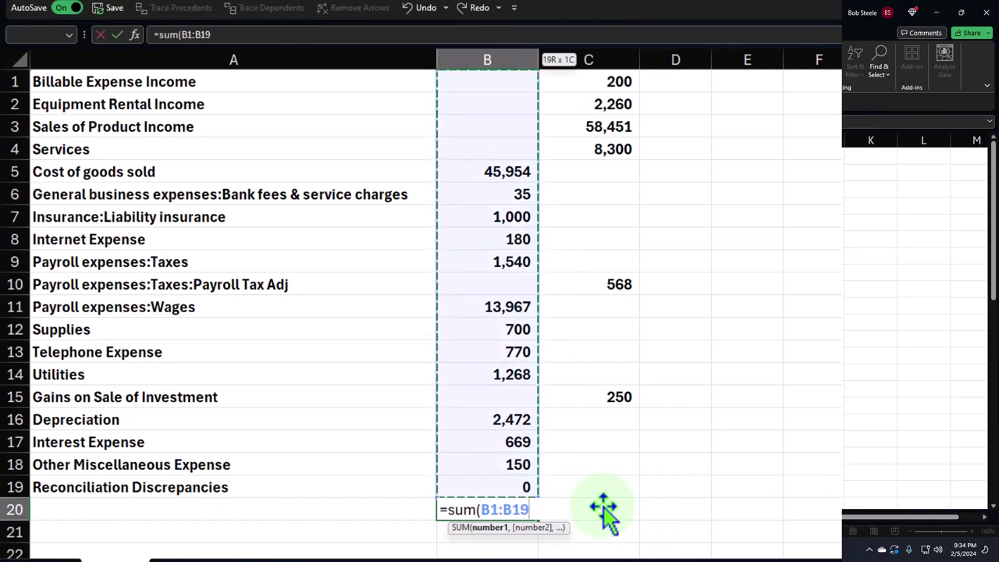
{"action": "key", "text": "Return"}
{"action": "key", "text": "Up"}
Step: Enter =C20-B20 in D20 to show the 1,324 difference
{"action": "key", "text": "Right"}
{"action": "key", "text": "Right"}
{"action": "type", "text": "="}
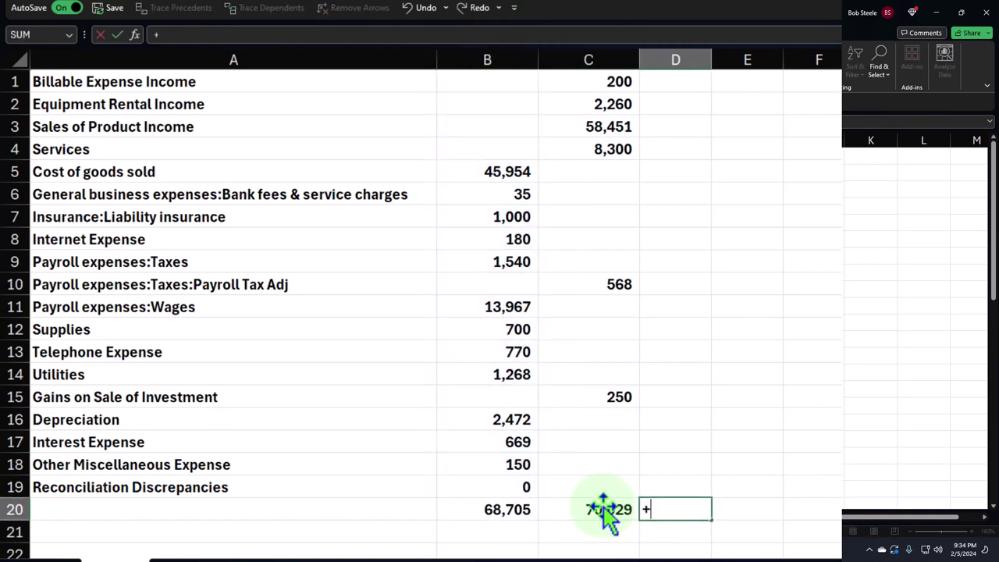
{"action": "key", "text": "Left"}
{"action": "type", "text": "-"}
{"action": "key", "text": "Left"}
{"action": "key", "text": "Left"}
{"action": "key", "text": "Return"}
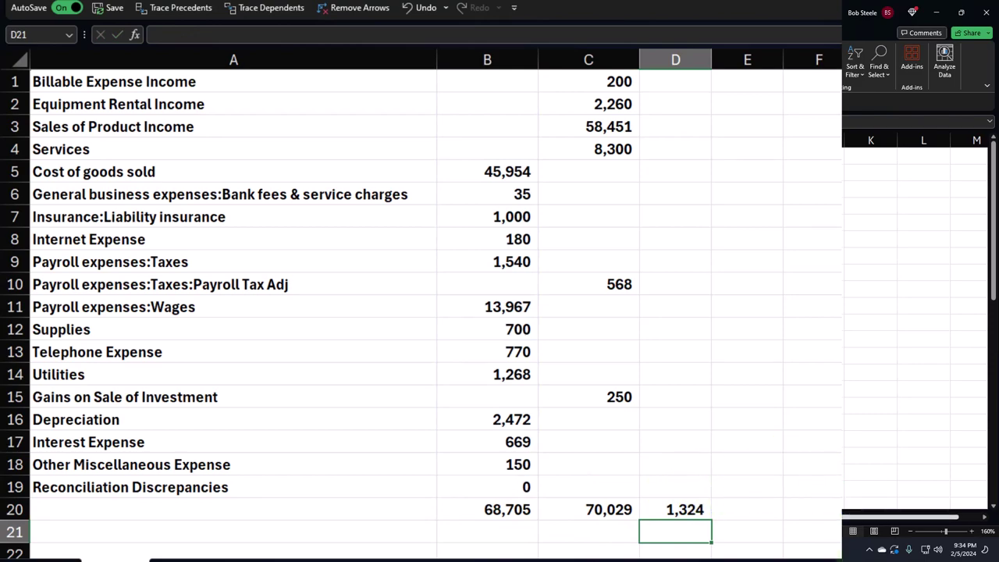
{"action": "left_click", "coordinate": [651, 550]}
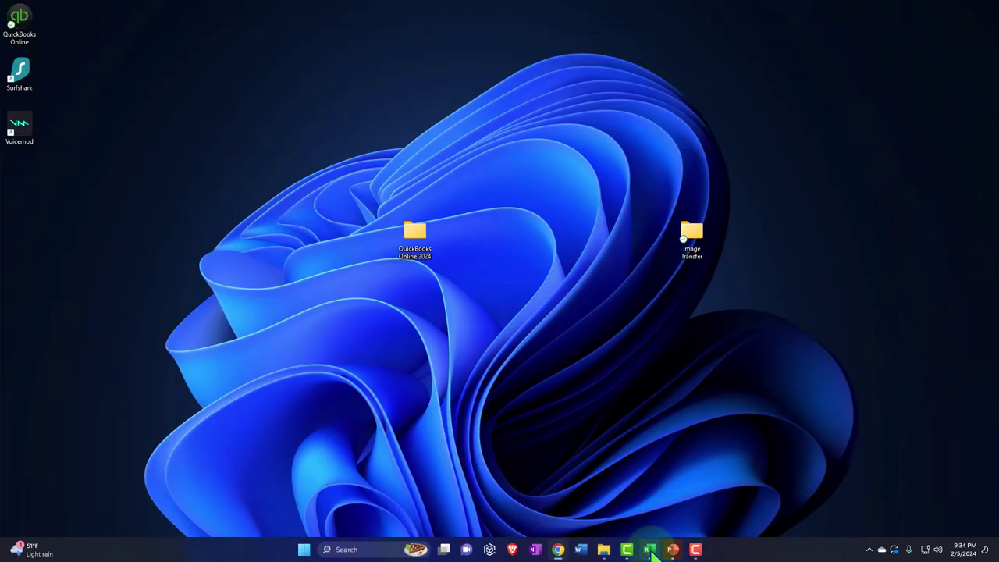
{"action": "left_click", "coordinate": [650, 549]}
{"action": "mouse_move", "coordinate": [562, 551]}
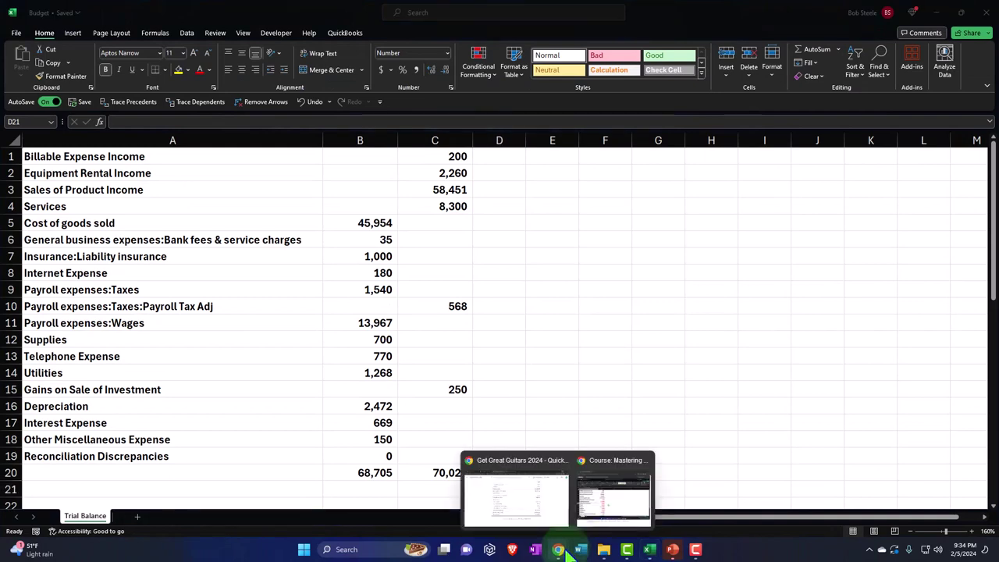
{"action": "left_click", "coordinate": [511, 500]}
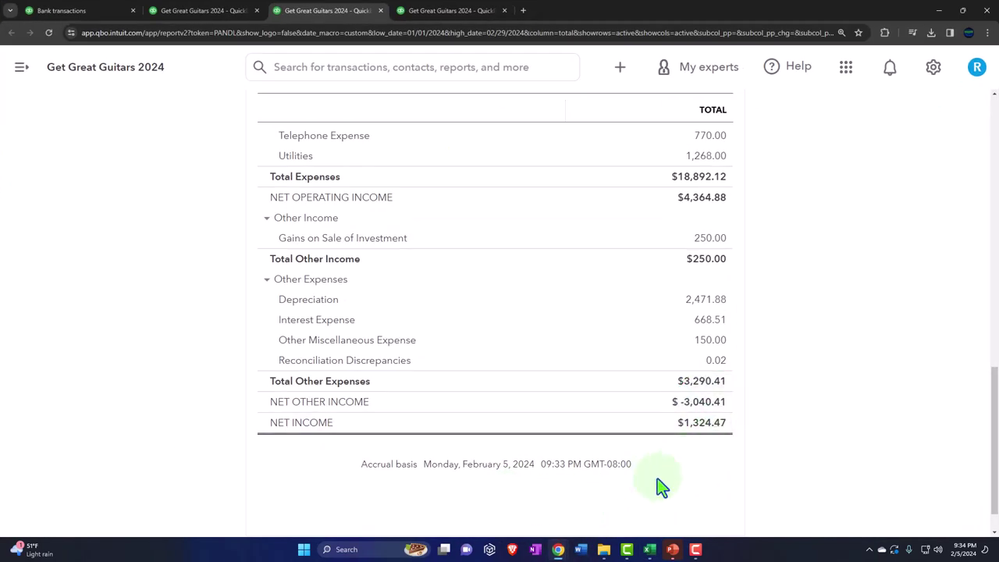
{"action": "left_click_drag", "start_coordinate": [648, 550], "coordinate": [706, 553]}
{"action": "left_click", "coordinate": [706, 553]}
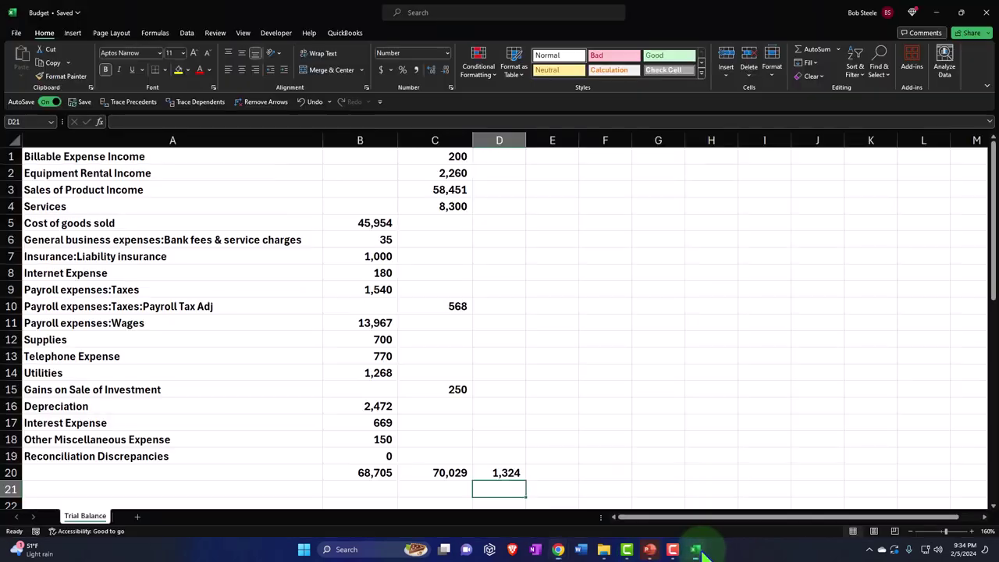
Step: Clear the totals in B20:D20
{"action": "left_click", "coordinate": [387, 474]}
{"action": "left_click", "coordinate": [713, 509], "text": "shift"}
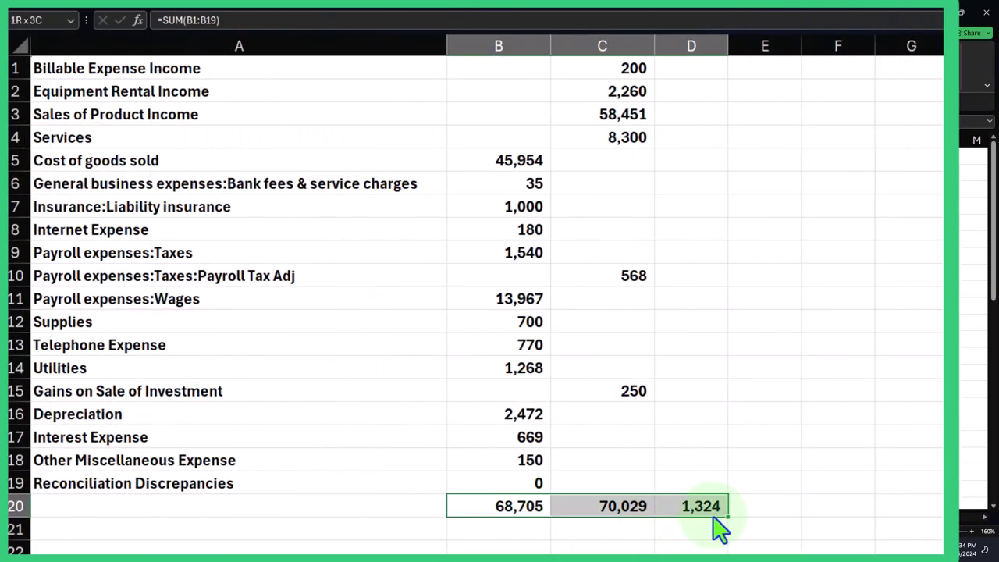
{"action": "key", "text": "Delete"}
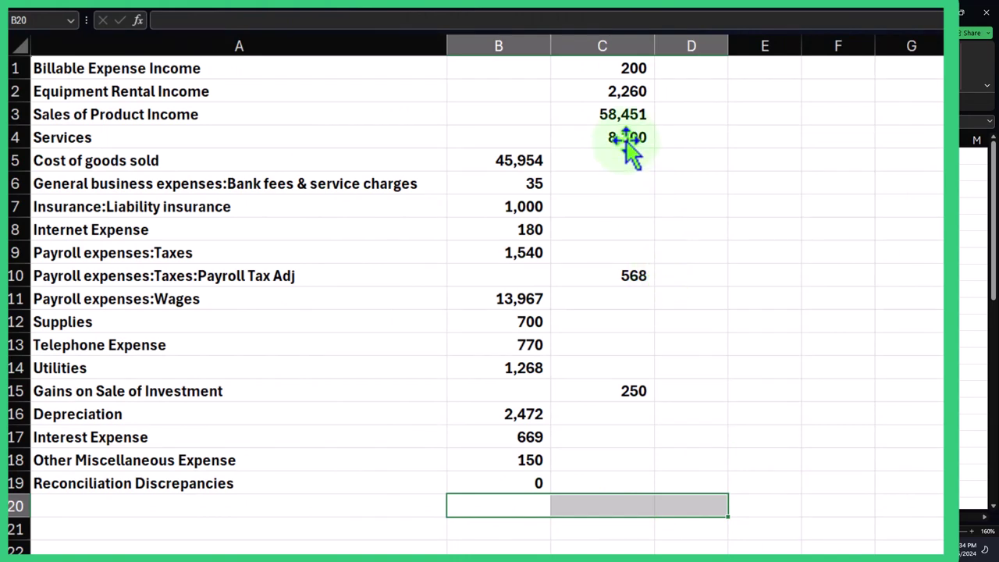
Step: Paste Special B5:B19 into F5 with Subtract so the expenses appear as negatives
{"action": "left_click_drag", "start_coordinate": [534, 161], "coordinate": [518, 486]}
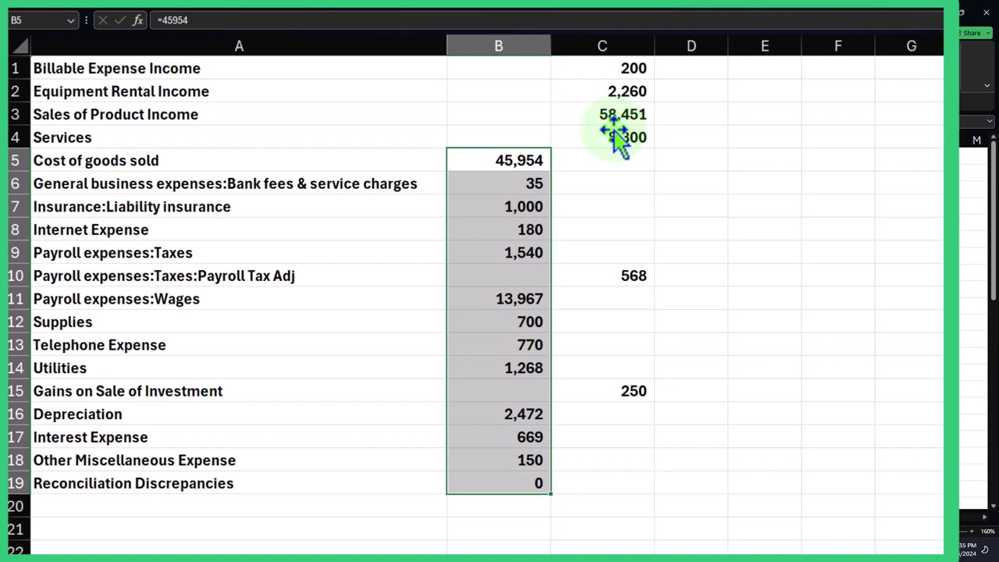
{"action": "right_click", "coordinate": [506, 178]}
{"action": "left_click", "coordinate": [542, 152]}
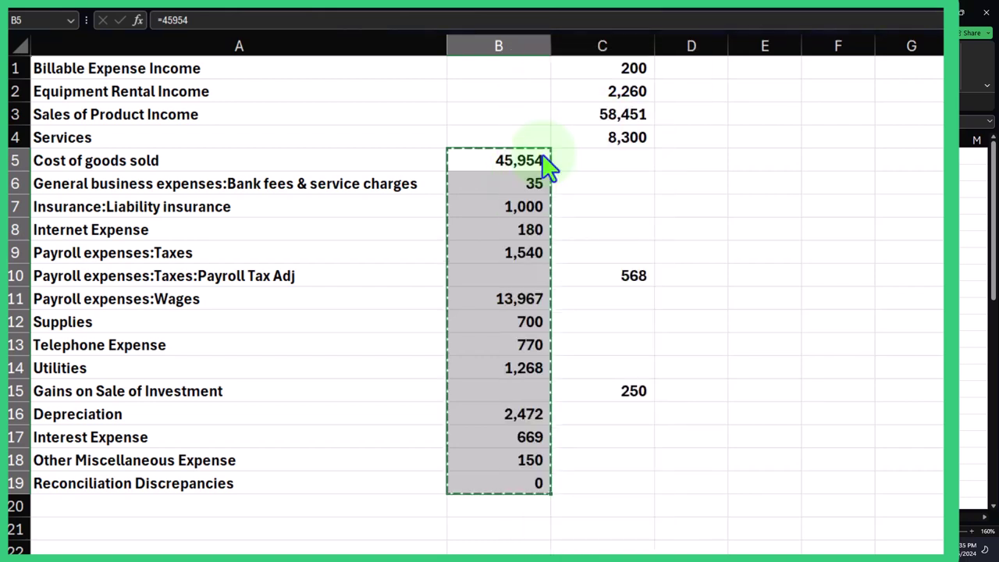
{"action": "left_click", "coordinate": [830, 157]}
{"action": "right_click", "coordinate": [828, 156]}
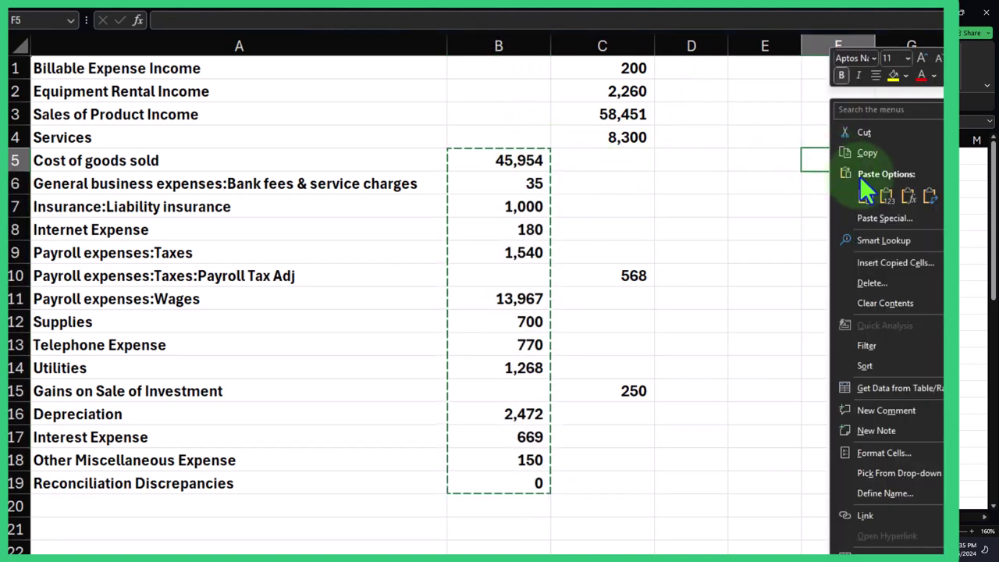
{"action": "left_click", "coordinate": [891, 217]}
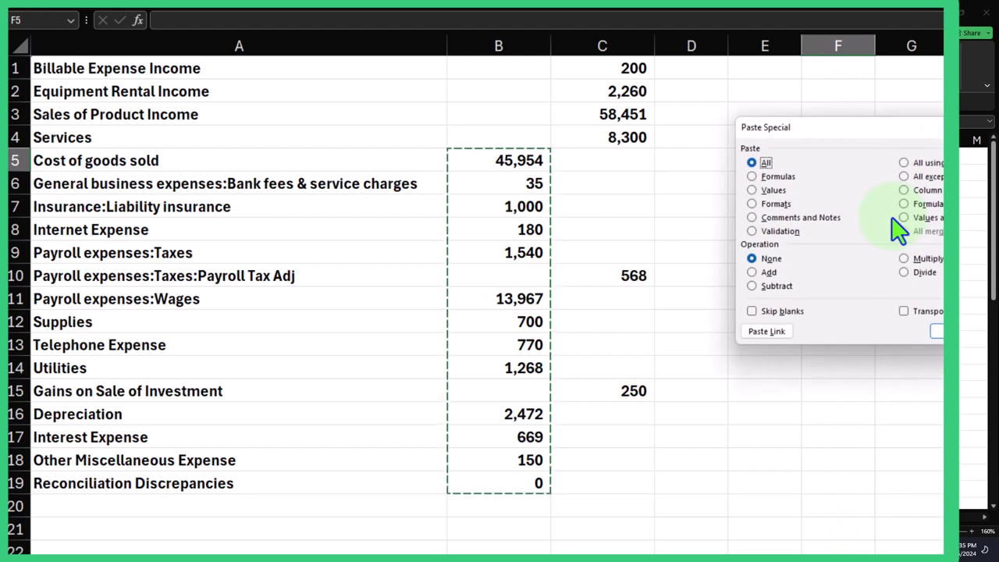
{"action": "left_click", "coordinate": [906, 312]}
{"action": "left_click", "coordinate": [753, 286]}
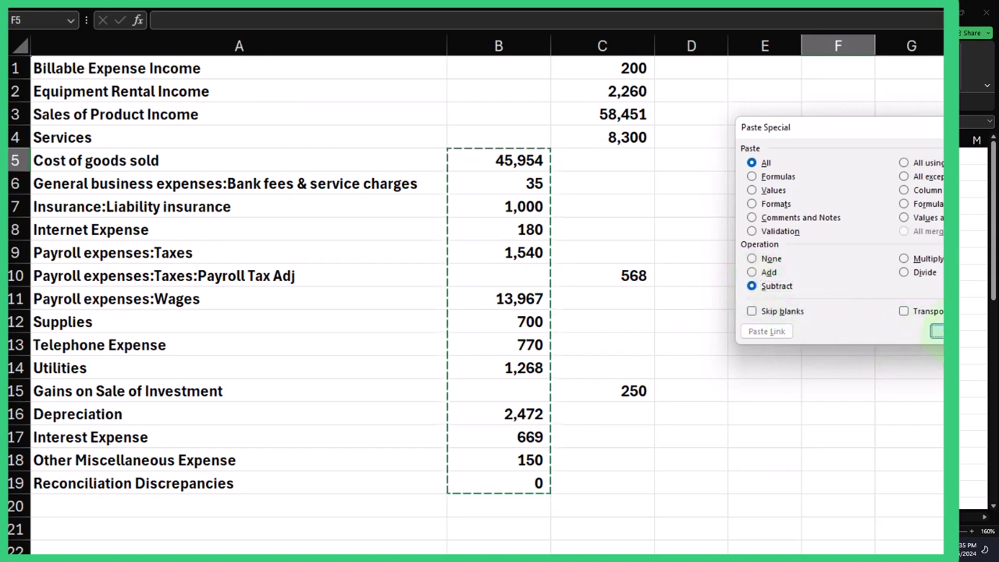
{"action": "left_click", "coordinate": [939, 330]}
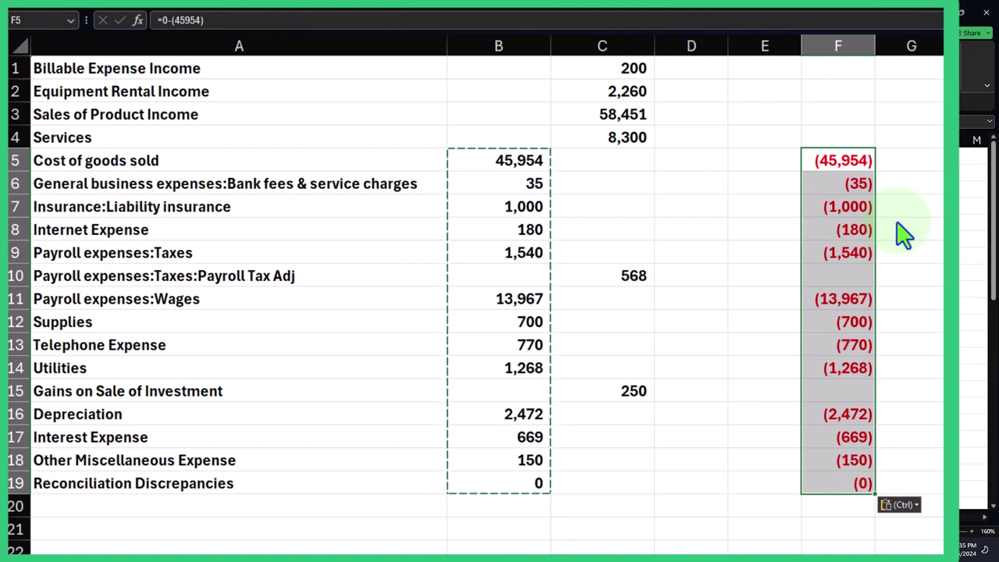
Step: Copy the negated amounts from F5:F19 over B5 and check entries in B7, B9 and B14
{"action": "key", "text": "ctrl+c"}
{"action": "left_click", "coordinate": [511, 168]}
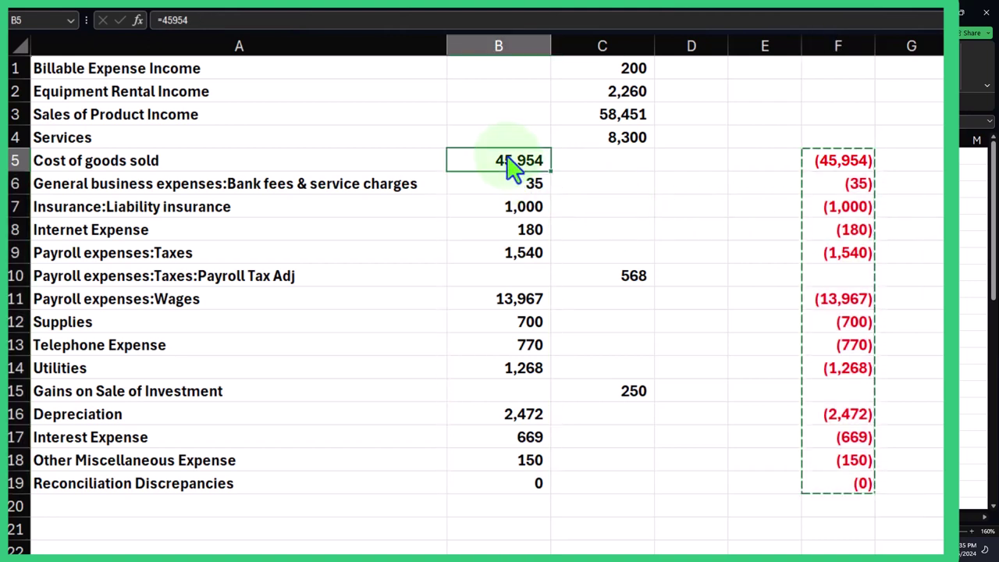
{"action": "key", "text": "ctrl+v"}
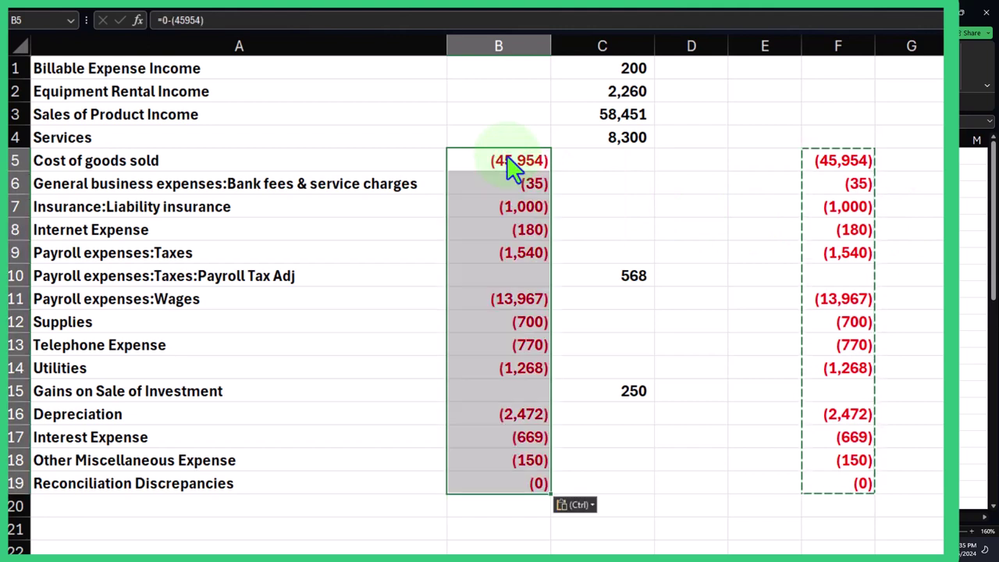
{"action": "left_click", "coordinate": [520, 216]}
{"action": "left_click", "coordinate": [508, 251]}
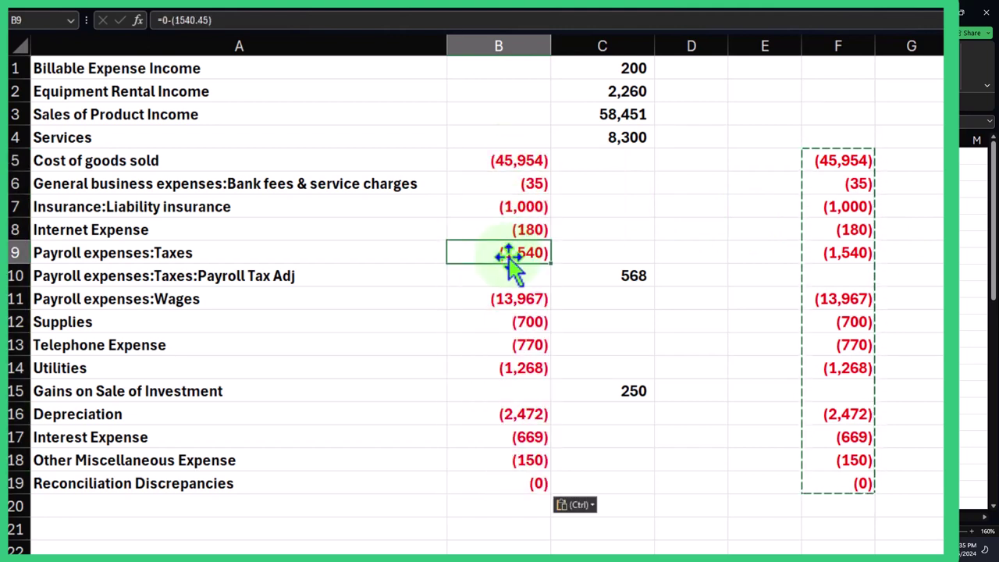
{"action": "left_click", "coordinate": [521, 368]}
{"action": "left_click", "coordinate": [617, 91]}
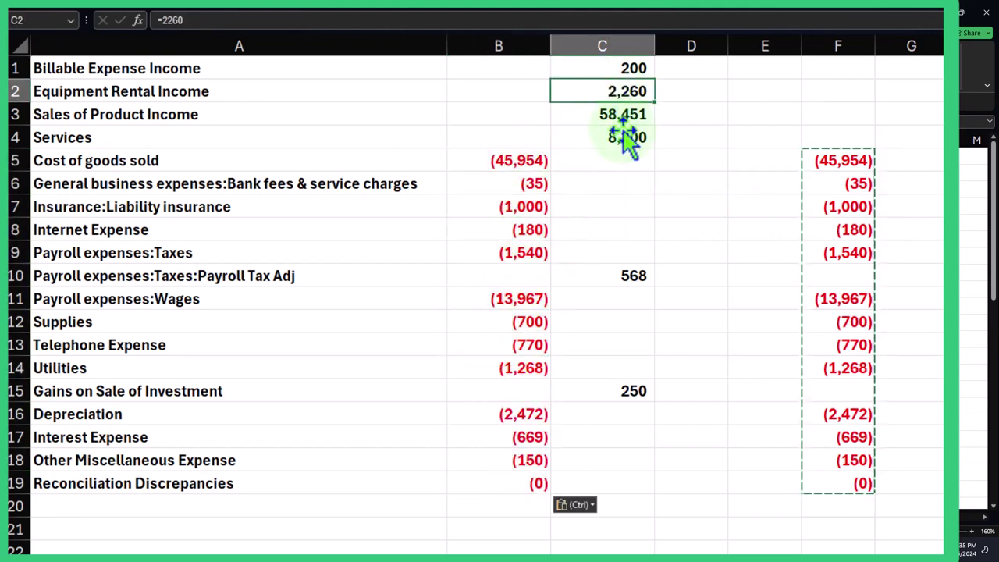
Step: Inspect the income entries in C1, C2 and C3
{"action": "left_click", "coordinate": [607, 67]}
{"action": "double_click", "coordinate": [607, 66]}
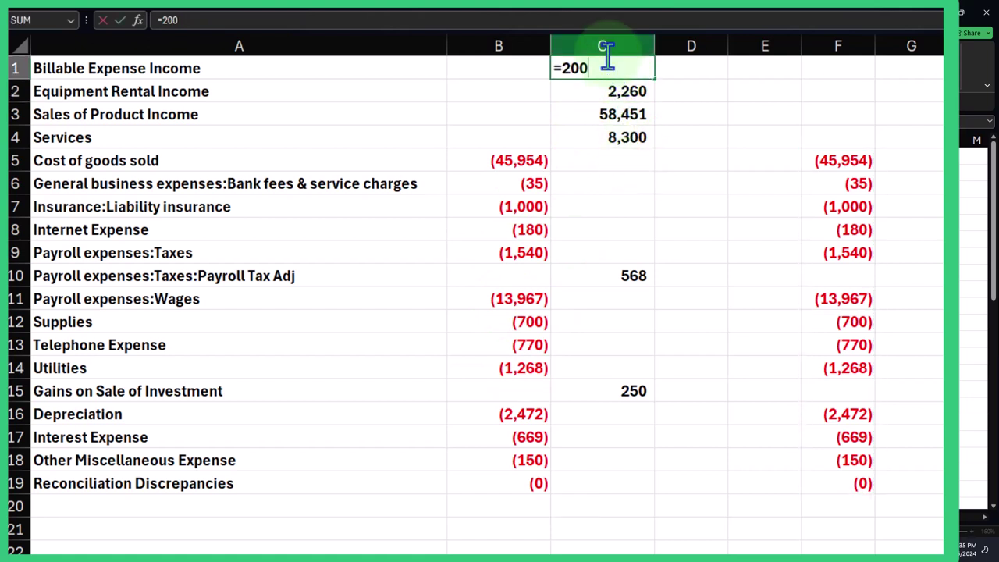
{"action": "key", "text": "Return"}
{"action": "double_click", "coordinate": [607, 90]}
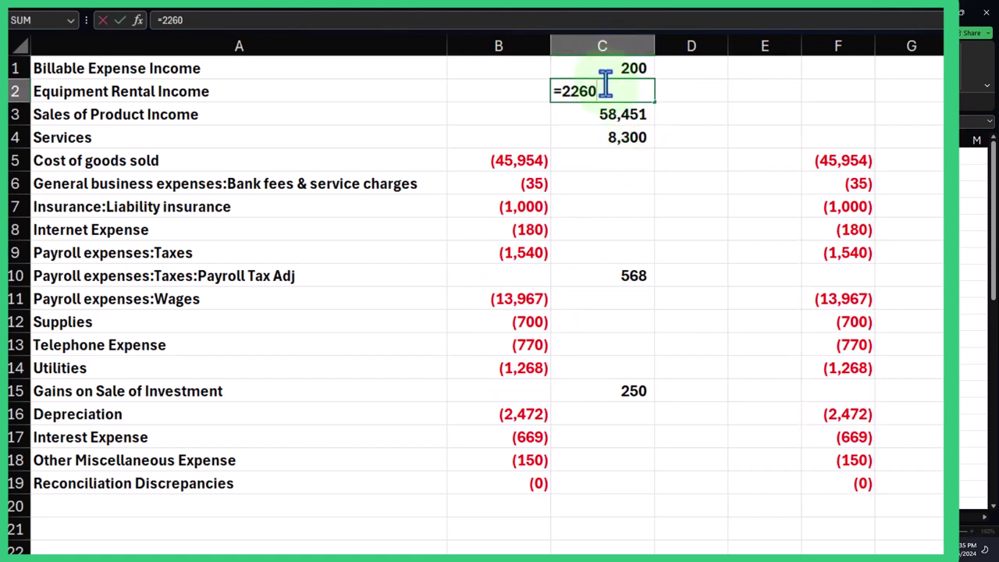
{"action": "key", "text": "Return"}
{"action": "double_click", "coordinate": [601, 114]}
{"action": "key", "text": "Return"}
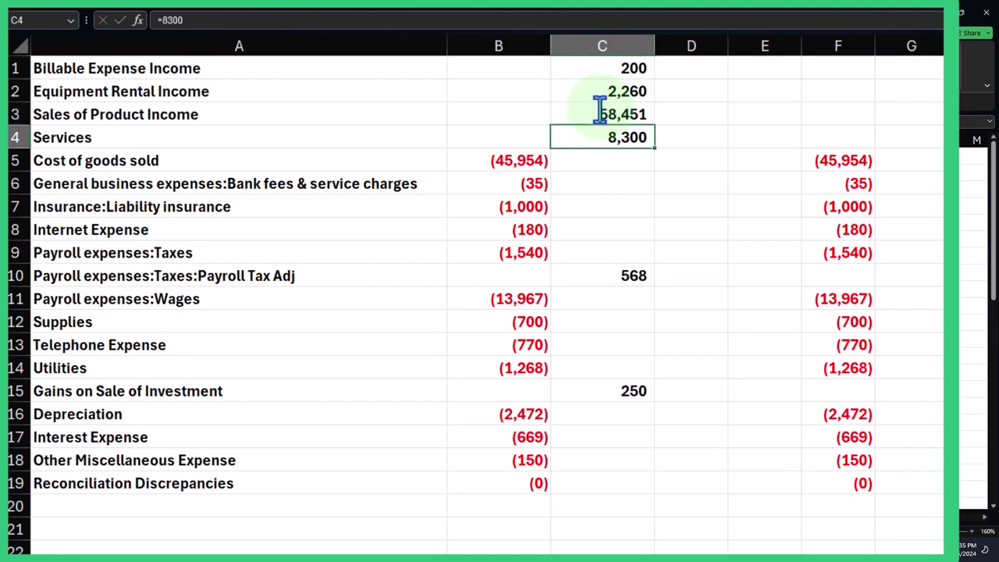
{"action": "left_click", "coordinate": [620, 252]}
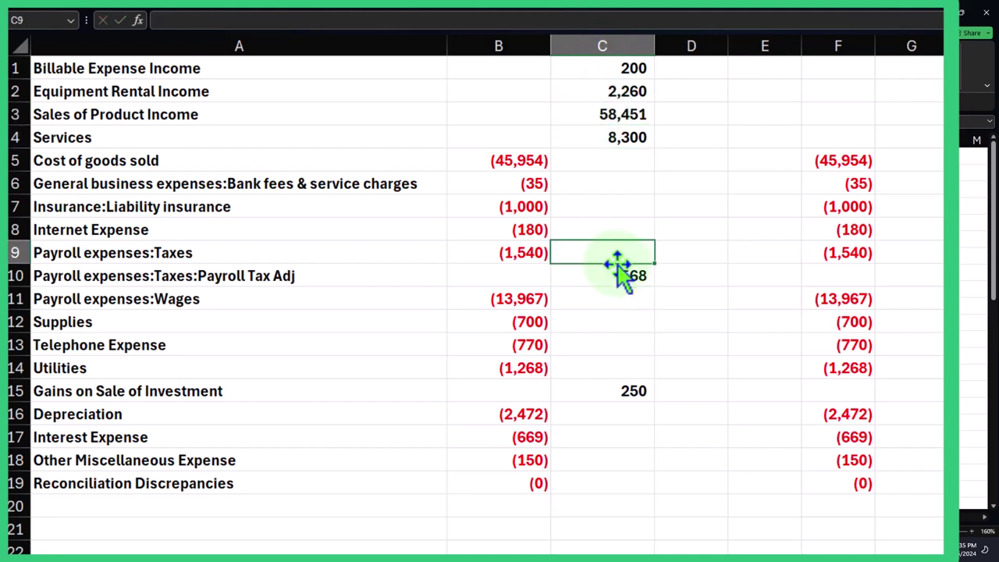
Step: Convert B1:C19 to plain values and clear the temporary figures in F5:F19
{"action": "left_click_drag", "start_coordinate": [513, 67], "coordinate": [596, 495]}
{"action": "key", "text": "ctrl+c"}
{"action": "right_click", "coordinate": [503, 71]}
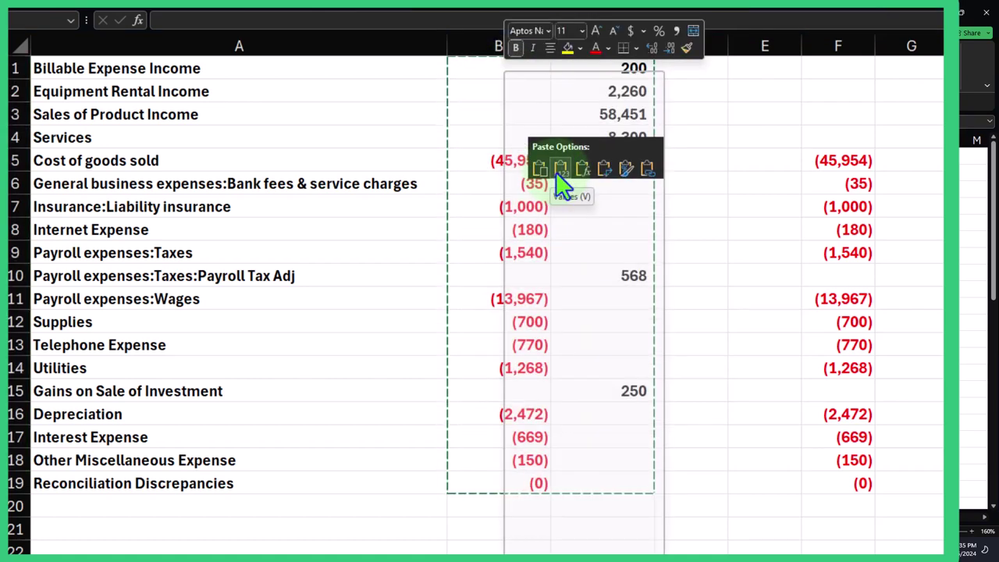
{"action": "left_click", "coordinate": [558, 171]}
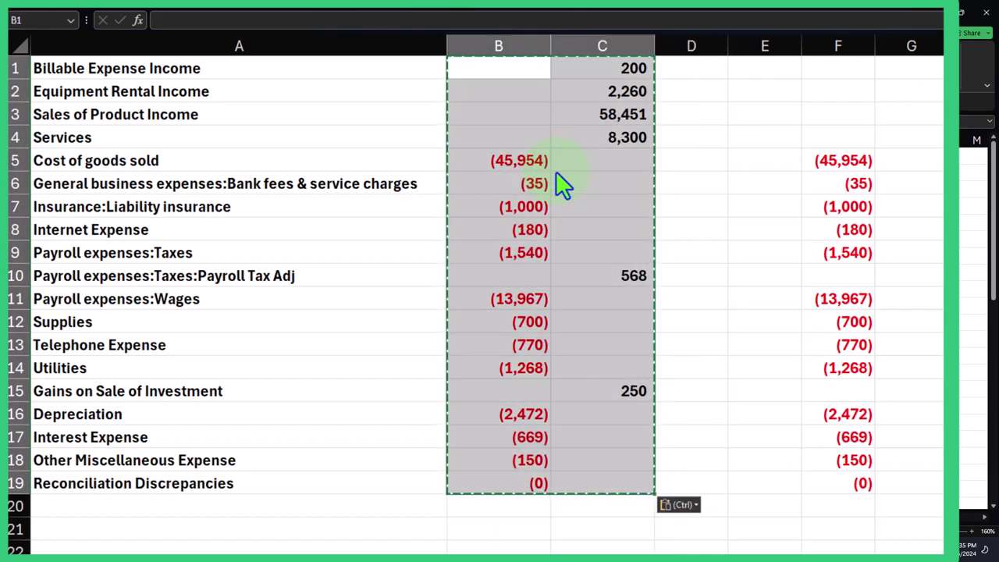
{"action": "left_click", "coordinate": [616, 69]}
{"action": "left_click", "coordinate": [624, 89]}
{"action": "key", "text": "Escape"}
{"action": "key", "text": "Down"}
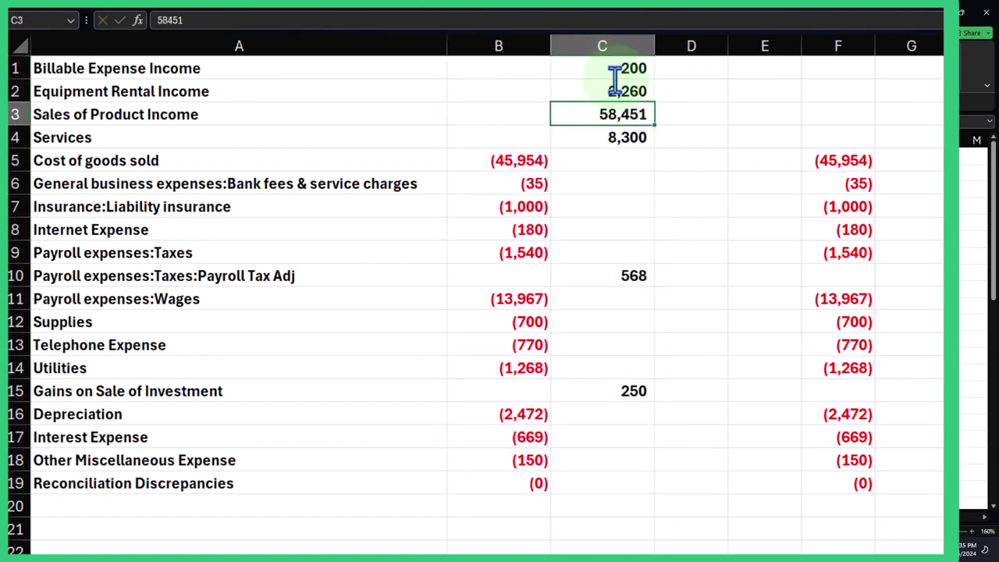
{"action": "left_click_drag", "start_coordinate": [822, 169], "coordinate": [856, 487]}
{"action": "key", "text": "Delete"}
Step: Move the four income amounts from C1:C4 into B1:B4
{"action": "left_click", "coordinate": [736, 347]}
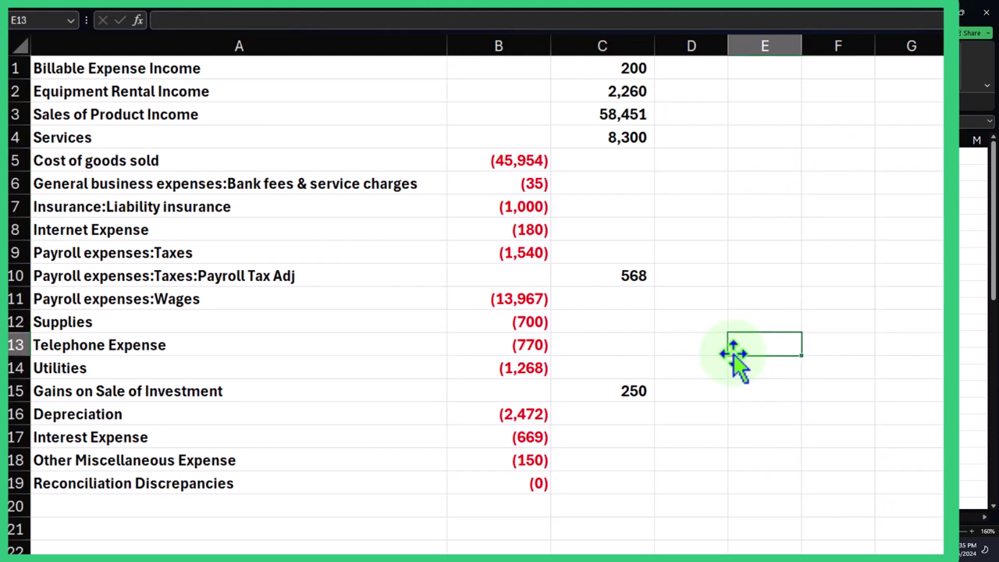
{"action": "left_click", "coordinate": [629, 70]}
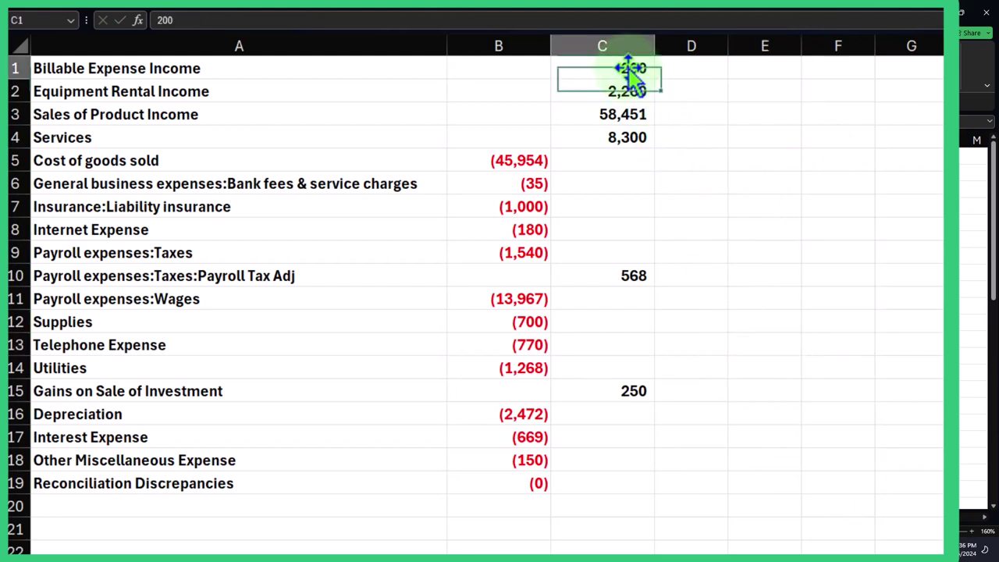
{"action": "left_click_drag", "start_coordinate": [630, 72], "coordinate": [620, 136]}
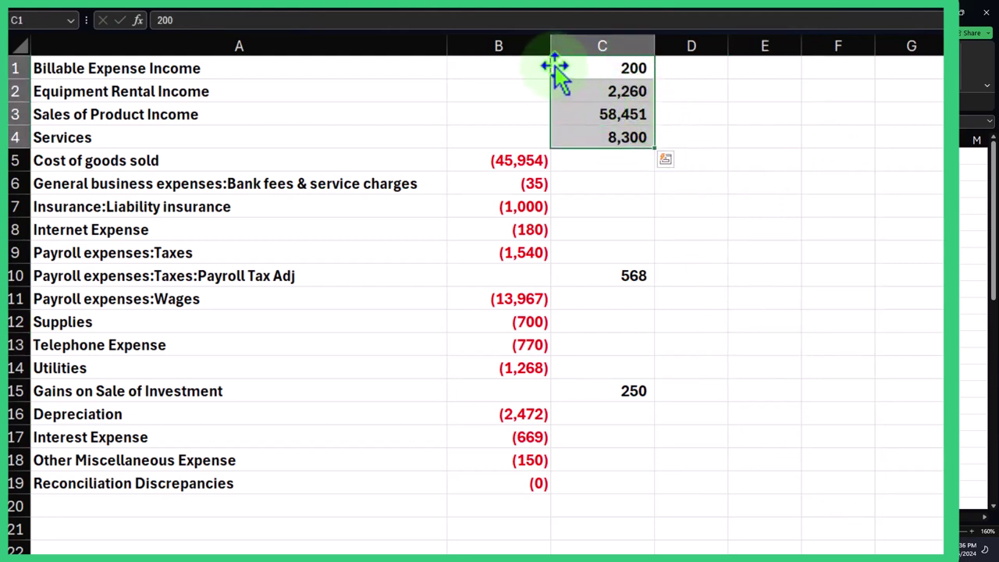
{"action": "left_click_drag", "start_coordinate": [554, 66], "coordinate": [519, 70]}
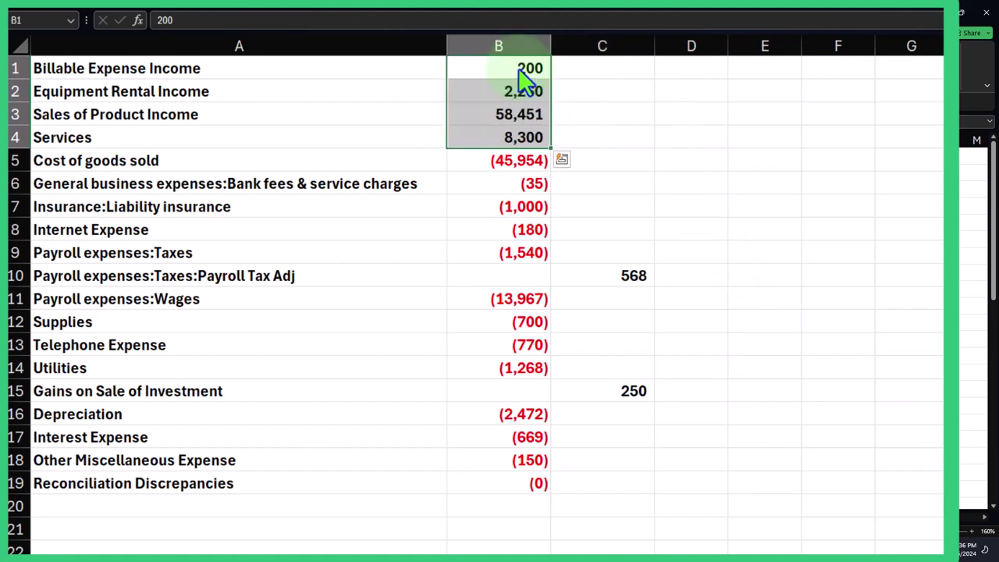
{"action": "key", "text": "ctrl+z"}
{"action": "right_click", "coordinate": [583, 90]}
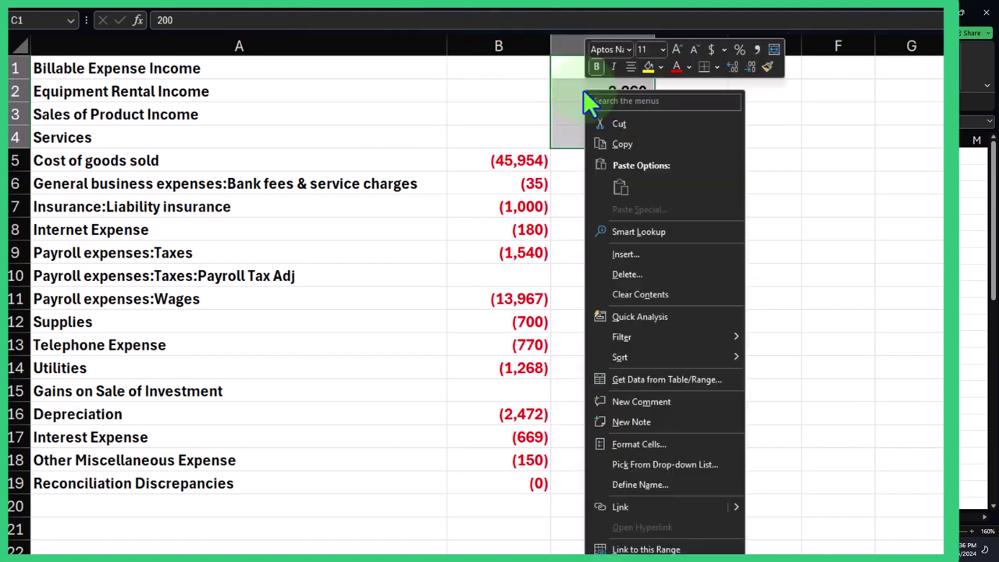
{"action": "left_click", "coordinate": [608, 122]}
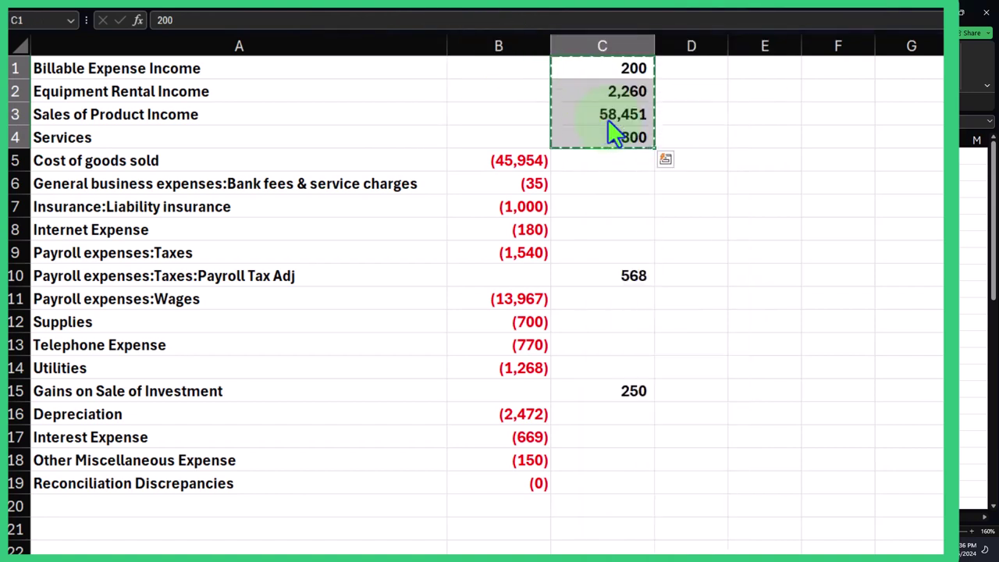
{"action": "left_click", "coordinate": [515, 69]}
{"action": "right_click", "coordinate": [514, 69]}
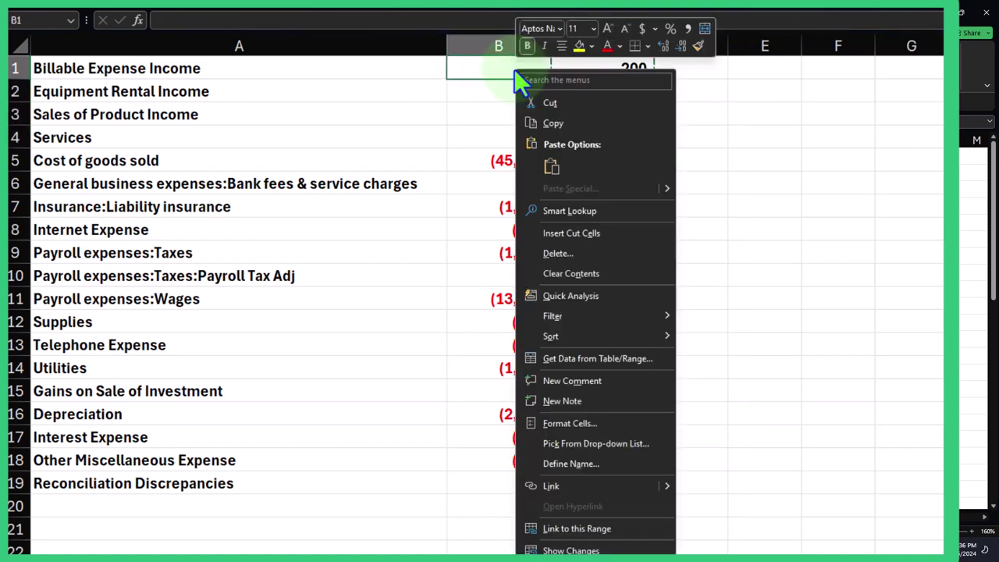
{"action": "left_click", "coordinate": [551, 165]}
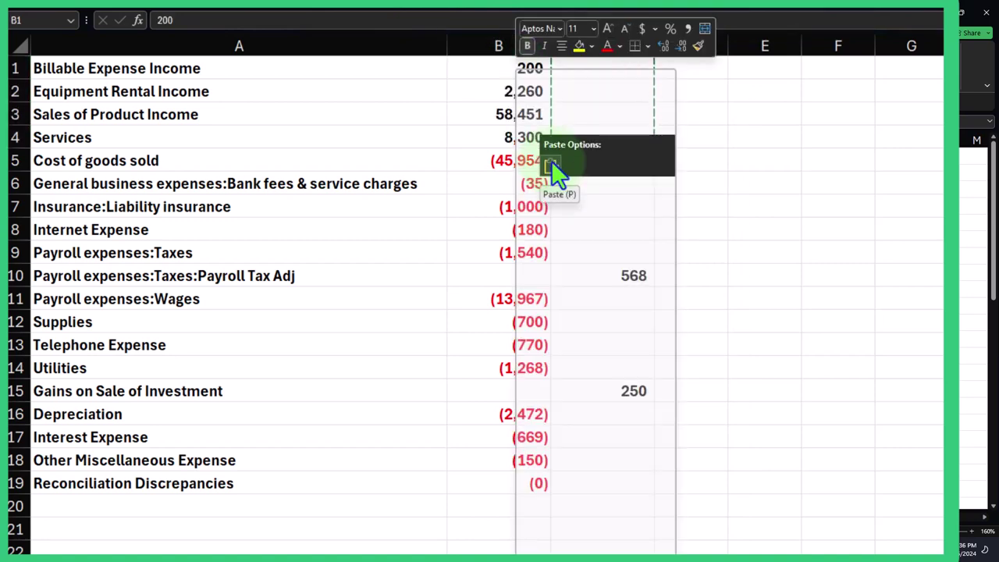
{"action": "left_click", "coordinate": [551, 164]}
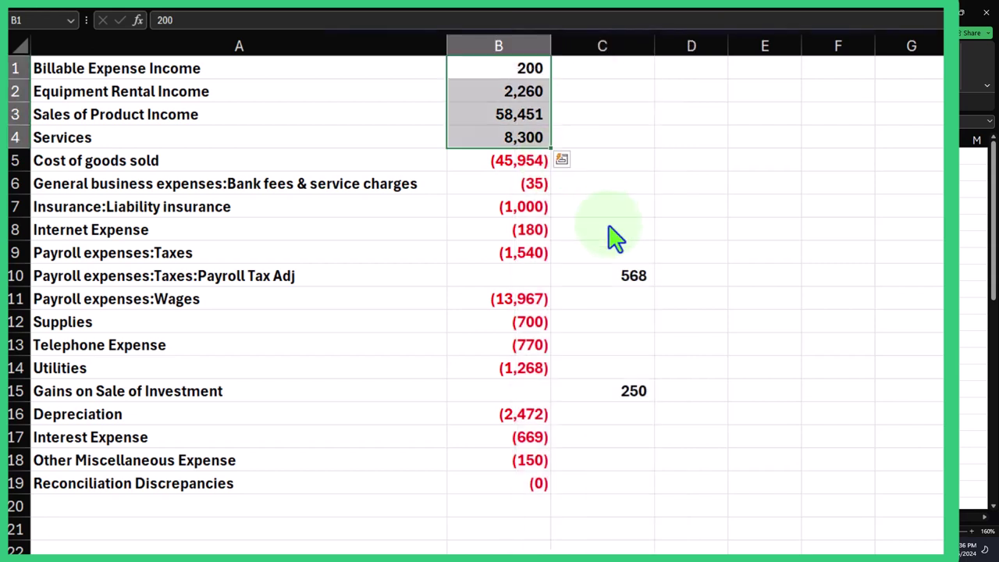
Step: Move 568 from C10 to B10 and 250 from C15 to B15
{"action": "left_click", "coordinate": [629, 281]}
{"action": "key", "text": "ctrl+x"}
{"action": "left_click", "coordinate": [540, 277]}
{"action": "key", "text": "ctrl+v"}
{"action": "left_click", "coordinate": [632, 390]}
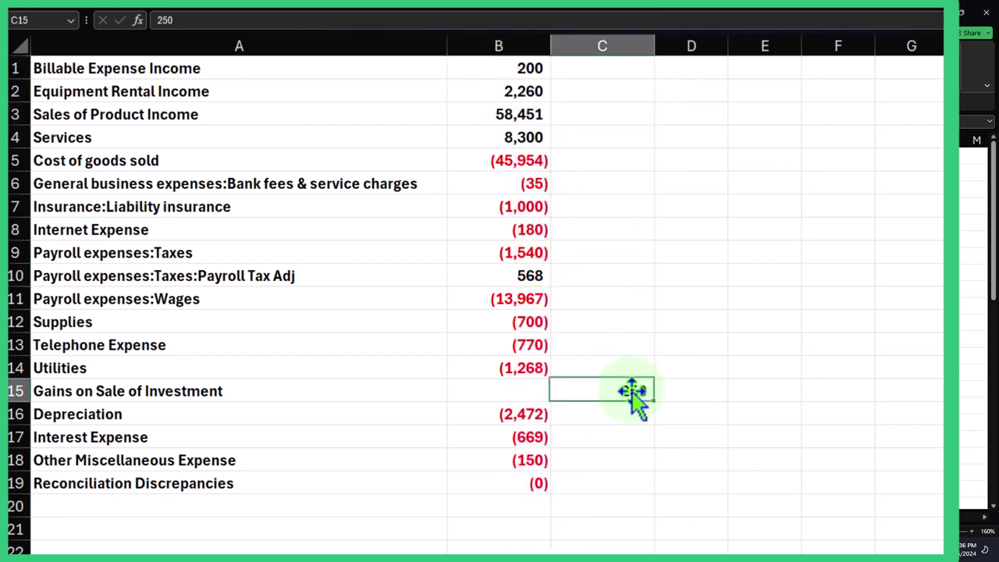
{"action": "key", "text": "ctrl+x"}
{"action": "left_click", "coordinate": [542, 390]}
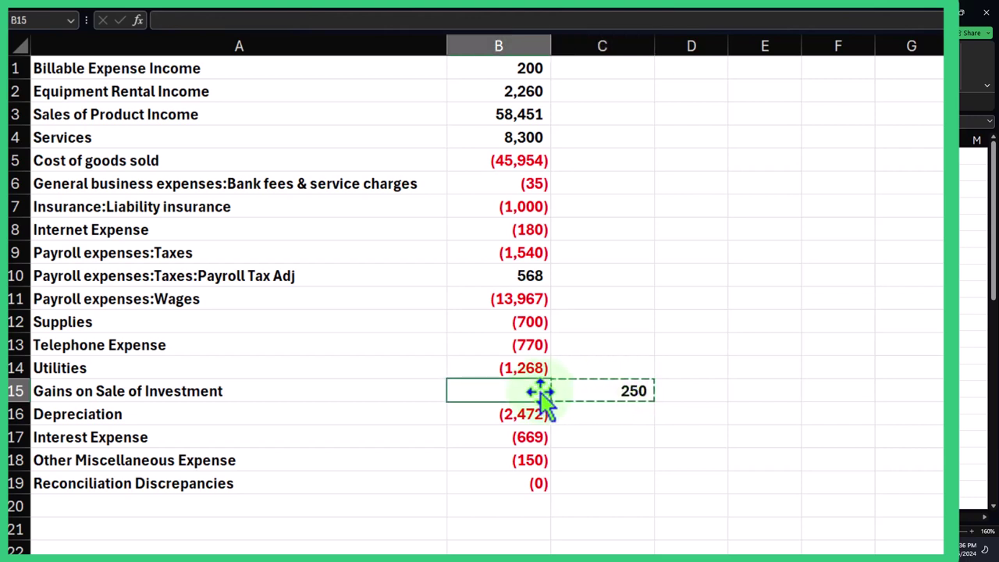
{"action": "key", "text": "ctrl+v"}
{"action": "left_click", "coordinate": [383, 322]}
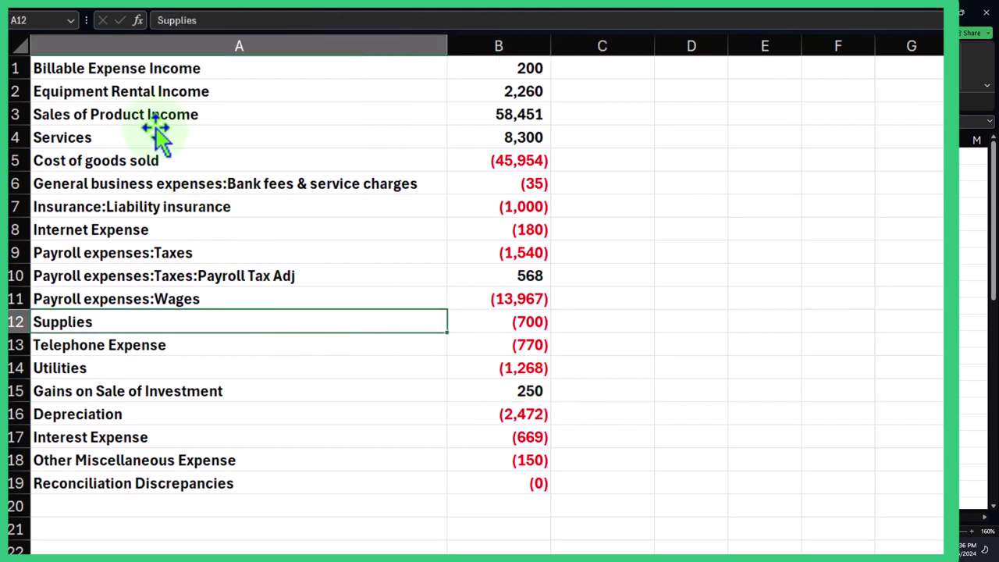
Step: Remove the 'General business expenses:' prefix from A6, leaving 'Bank fees & service charges'
{"action": "left_click", "coordinate": [74, 72]}
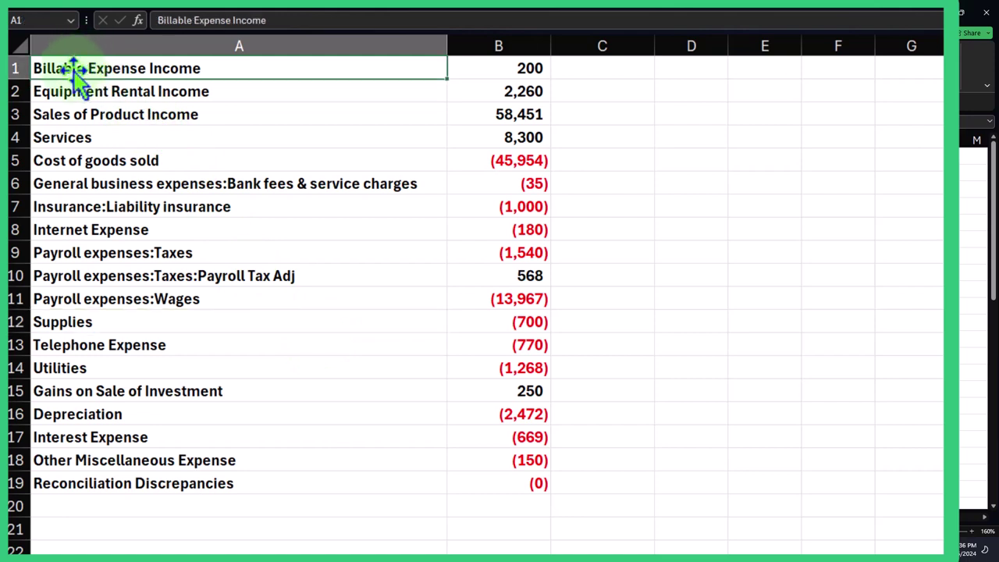
{"action": "key", "text": "Down"}
{"action": "key", "text": "Down"}
{"action": "key", "text": "Down"}
{"action": "key", "text": "Down"}
{"action": "key", "text": "Down"}
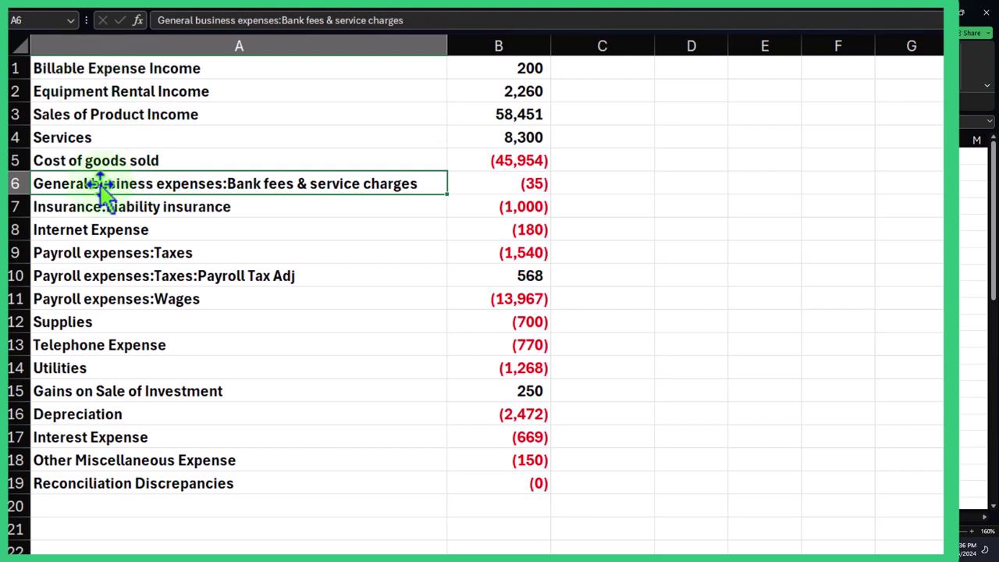
{"action": "double_click", "coordinate": [226, 185]}
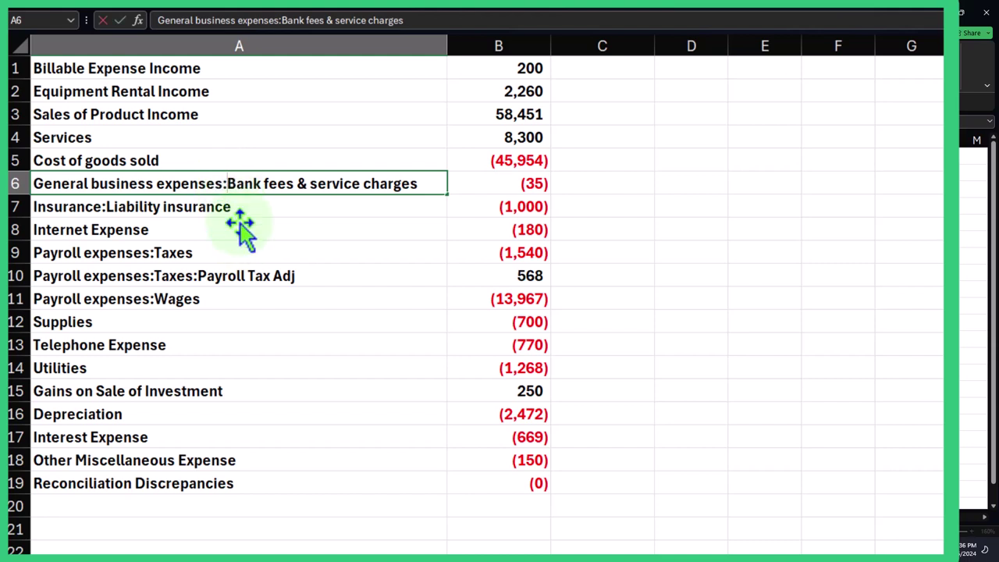
{"action": "key", "text": "BackSpace"}
{"action": "key", "text": "BackSpace"}
{"action": "key", "text": "BackSpace"}
{"action": "key", "text": "BackSpace"}
{"action": "key", "text": "BackSpace"}
{"action": "key", "text": "BackSpace"}
{"action": "key", "text": "BackSpace"}
{"action": "key", "text": "BackSpace"}
{"action": "key", "text": "BackSpace"}
{"action": "key", "text": "BackSpace"}
{"action": "key", "text": "BackSpace"}
{"action": "key", "text": "BackSpace"}
{"action": "key", "text": "BackSpace"}
{"action": "key", "text": "BackSpace"}
{"action": "key", "text": "BackSpace"}
{"action": "key", "text": "BackSpace"}
{"action": "key", "text": "BackSpace"}
{"action": "key", "text": "BackSpace"}
{"action": "key", "text": "BackSpace"}
{"action": "key", "text": "BackSpace"}
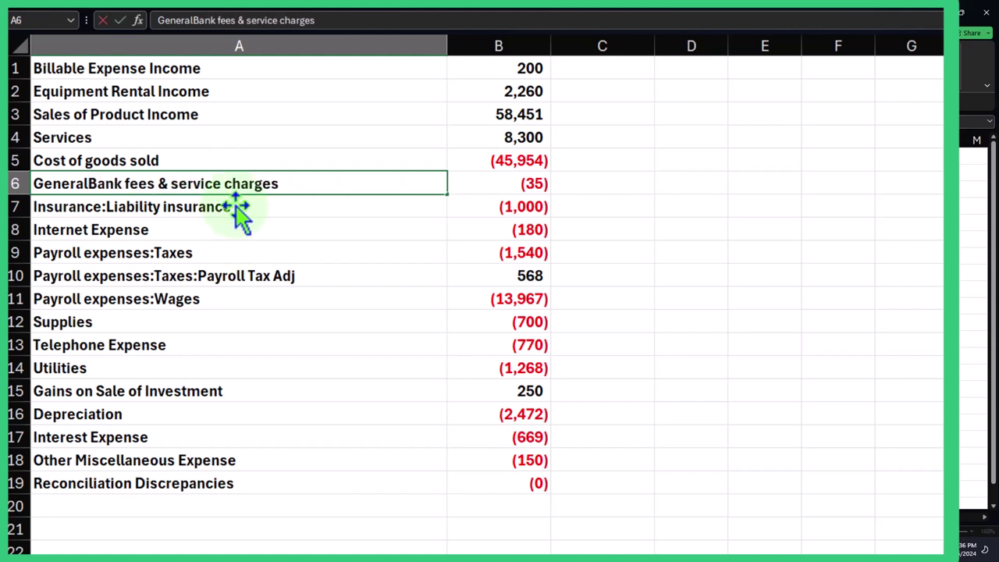
{"action": "key", "text": "Return"}
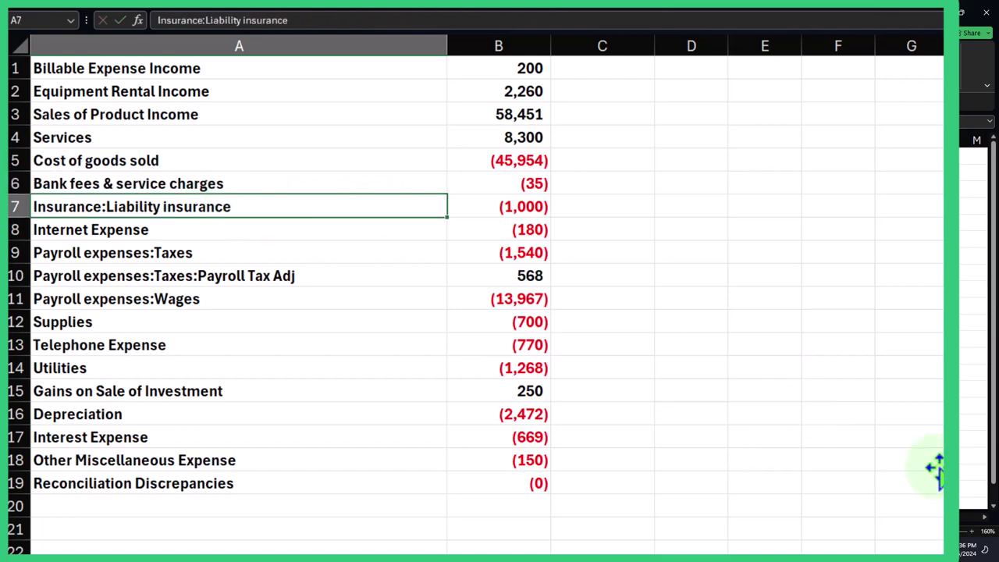
Step: Bring the QuickBooks Profit and Loss report forward and scroll through its expense section
{"action": "left_click", "coordinate": [697, 550]}
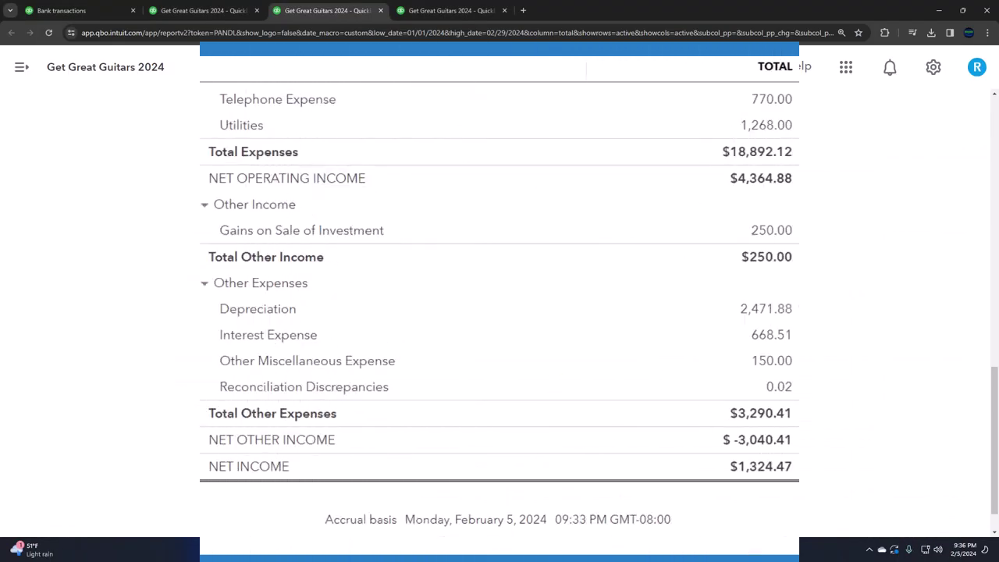
{"action": "scroll", "coordinate": [422, 140], "scroll_direction": "up", "scroll_amount": 5}
{"action": "scroll", "coordinate": [425, 140], "scroll_direction": "up", "scroll_amount": 3}
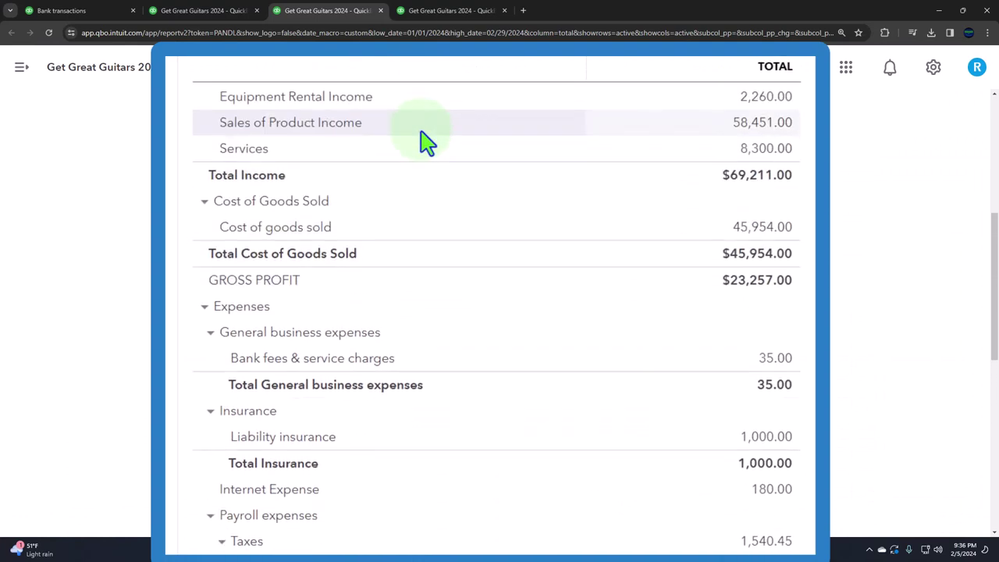
{"action": "scroll", "coordinate": [401, 257], "scroll_direction": "up", "scroll_amount": 2}
{"action": "scroll", "coordinate": [402, 254], "scroll_direction": "down", "scroll_amount": 3}
{"action": "scroll", "coordinate": [402, 257], "scroll_direction": "down", "scroll_amount": 1}
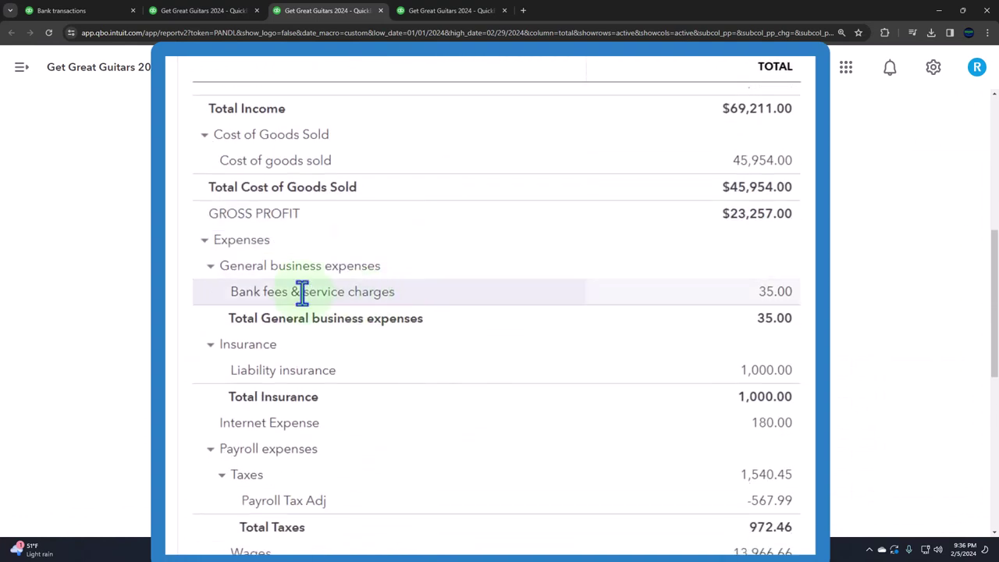
Step: Collapse and re-expand the General business expenses and Insurance groups, leaving both expanded
{"action": "left_click", "coordinate": [210, 267]}
{"action": "left_click", "coordinate": [212, 268]}
{"action": "left_click", "coordinate": [211, 346]}
{"action": "left_click", "coordinate": [211, 346]}
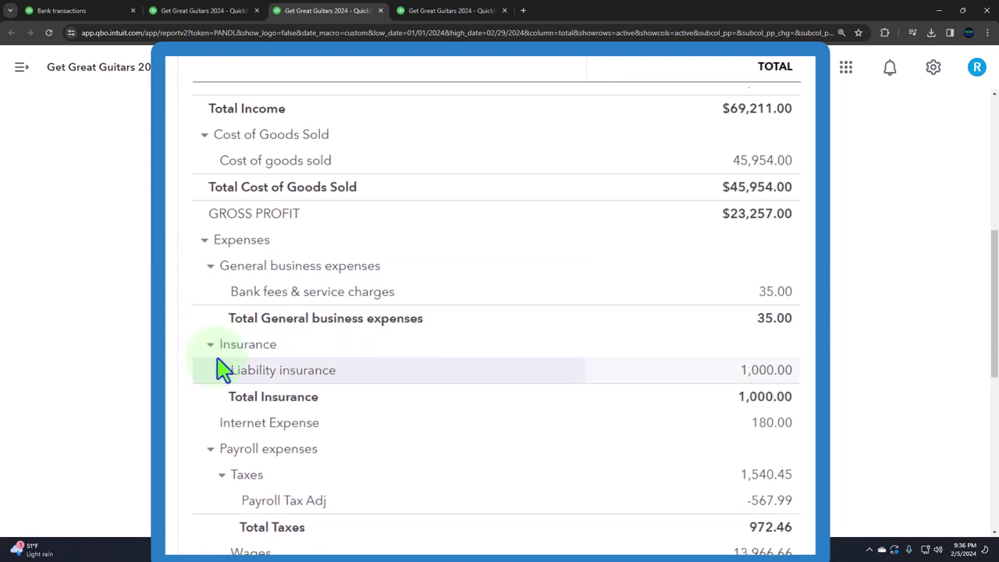
{"action": "left_click", "coordinate": [211, 346]}
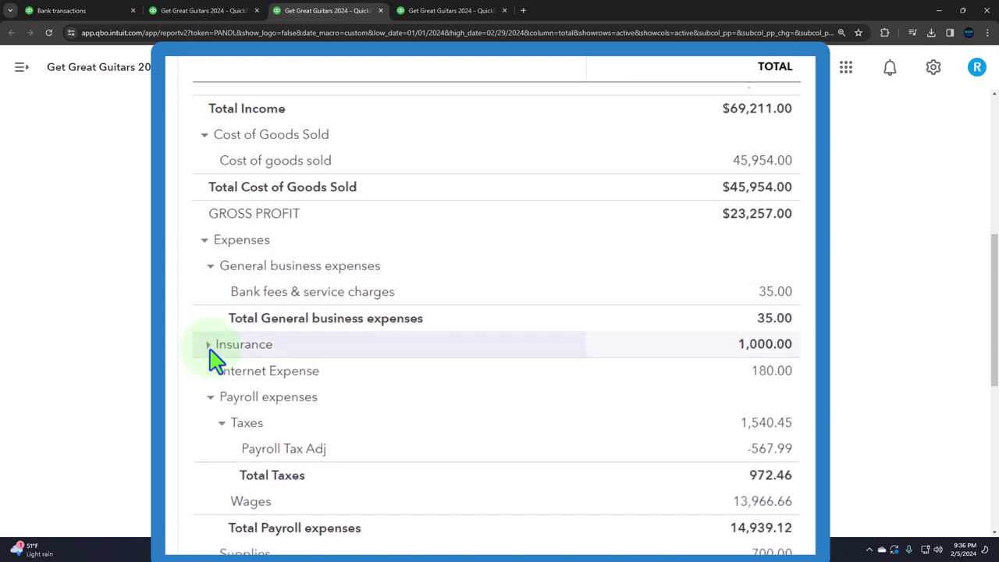
{"action": "left_click", "coordinate": [210, 346]}
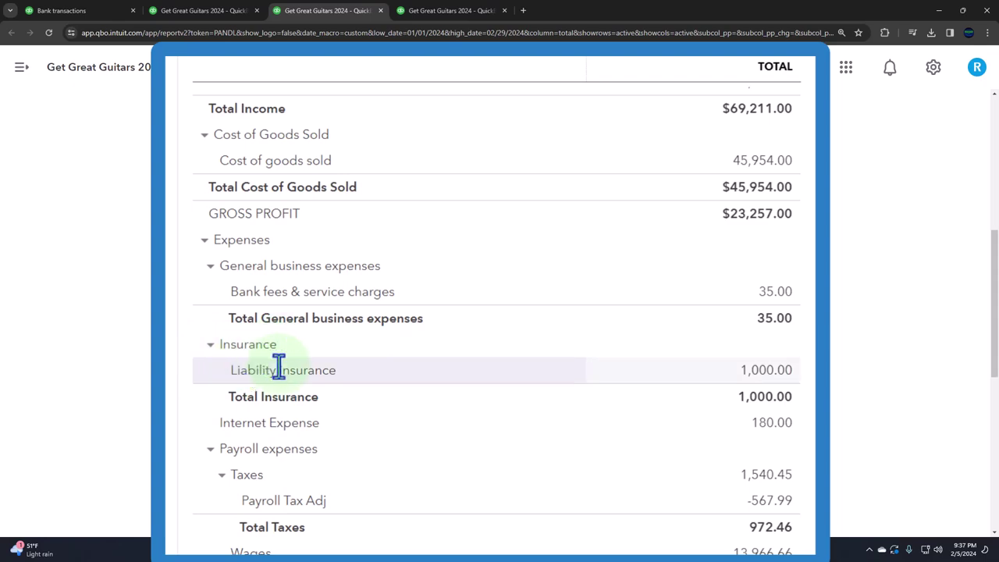
Step: In Excel, strip the prefixes so A7 reads Liability insurance and A9 reads Taxes
{"action": "left_click", "coordinate": [694, 550]}
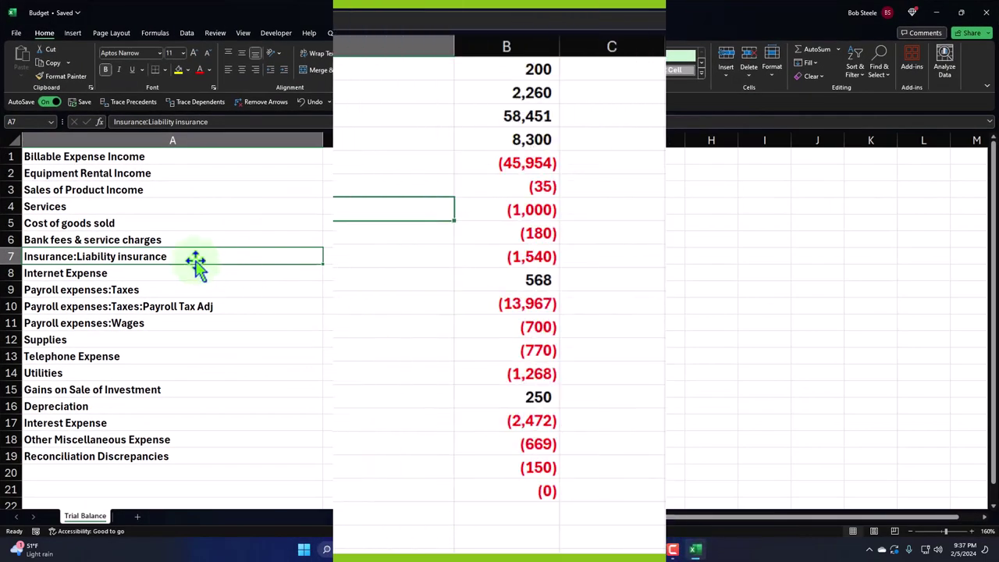
{"action": "double_click", "coordinate": [76, 257]}
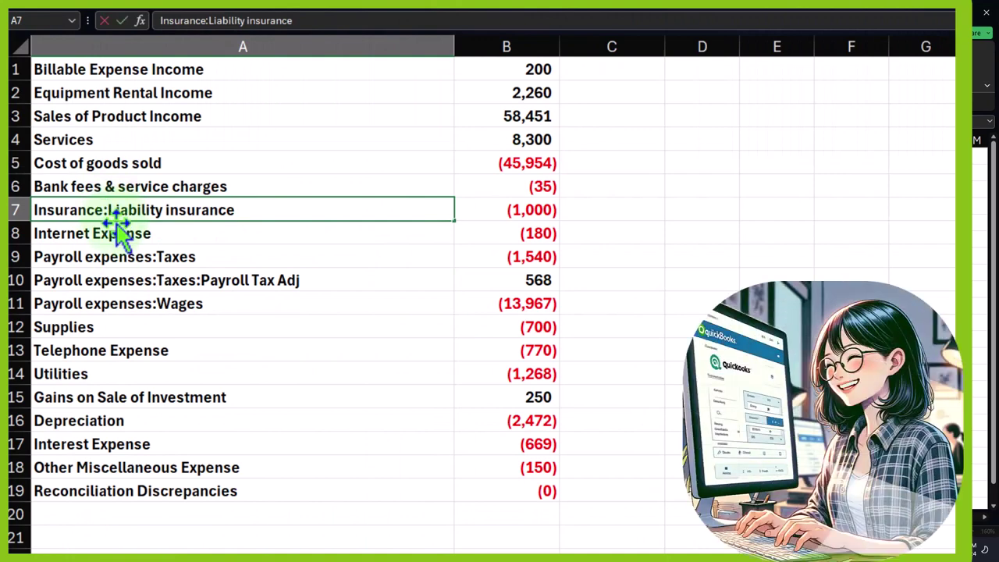
{"action": "key", "text": "shift+Home"}
{"action": "key", "text": "BackSpace"}
{"action": "key", "text": "Return"}
{"action": "double_click", "coordinate": [158, 257]}
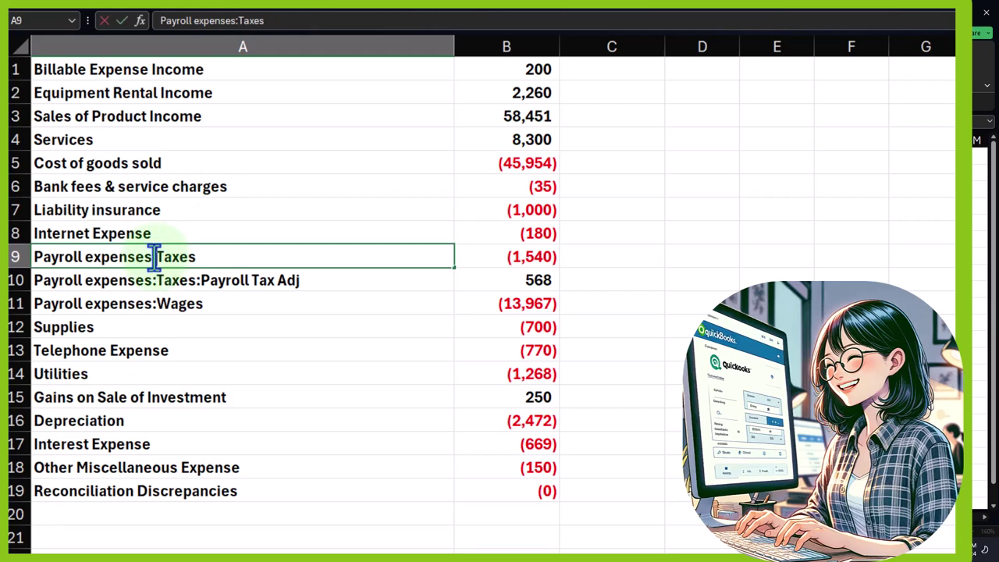
{"action": "key", "text": "shift+Home"}
{"action": "key", "text": "BackSpace"}
{"action": "key", "text": "Return"}
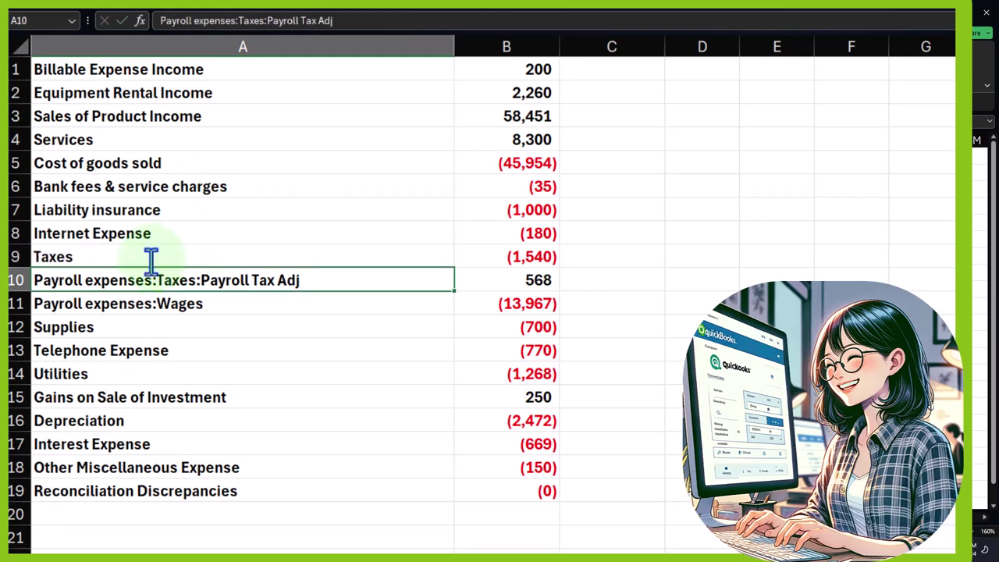
Step: Shorten A10 to Payroll Tax Adj and A11 to Wages, and narrow column A to fit
{"action": "double_click", "coordinate": [158, 281]}
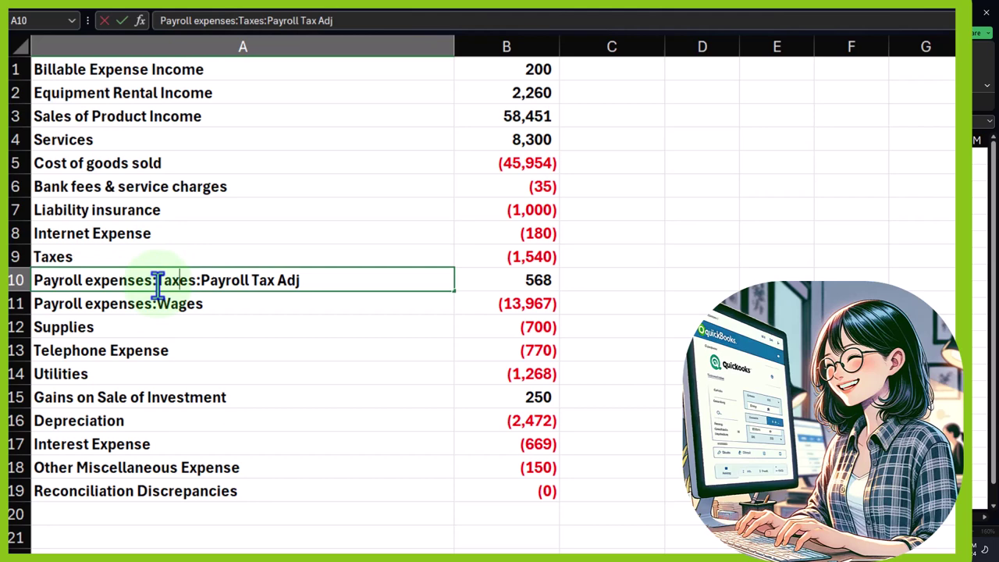
{"action": "key", "text": "BackSpace"}
{"action": "key", "text": "BackSpace"}
{"action": "key", "text": "BackSpace"}
{"action": "key", "text": "BackSpace"}
{"action": "key", "text": "BackSpace"}
{"action": "key", "text": "BackSpace"}
{"action": "key", "text": "BackSpace"}
{"action": "key", "text": "BackSpace"}
{"action": "key", "text": "BackSpace"}
{"action": "key", "text": "BackSpace"}
{"action": "key", "text": "BackSpace"}
{"action": "key", "text": "BackSpace"}
{"action": "key", "text": "BackSpace"}
{"action": "key", "text": "BackSpace"}
{"action": "key", "text": "BackSpace"}
{"action": "key", "text": "BackSpace"}
{"action": "key", "text": "BackSpace"}
{"action": "key", "text": "BackSpace"}
{"action": "key", "text": "BackSpace"}
{"action": "key", "text": "BackSpace"}
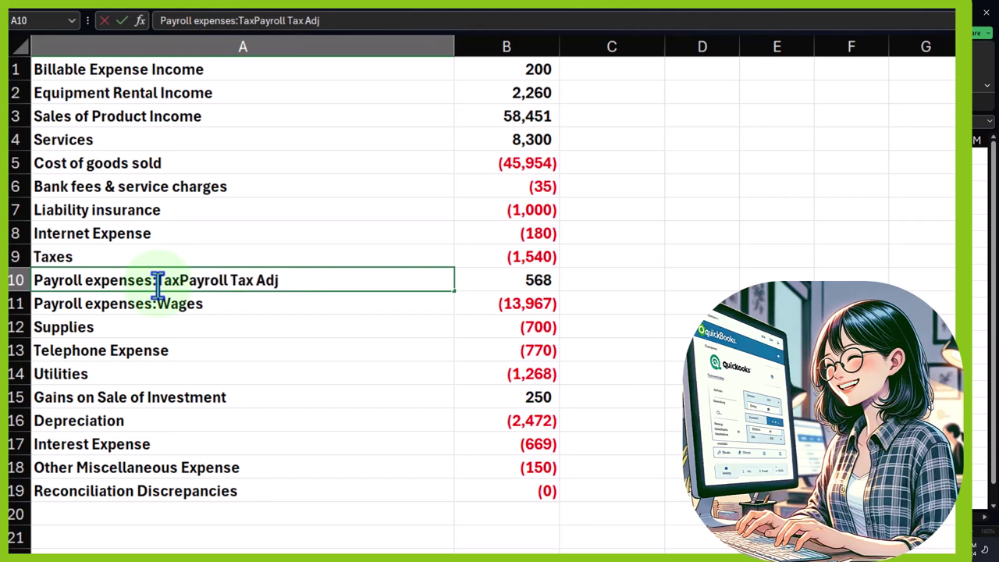
{"action": "key", "text": "Return"}
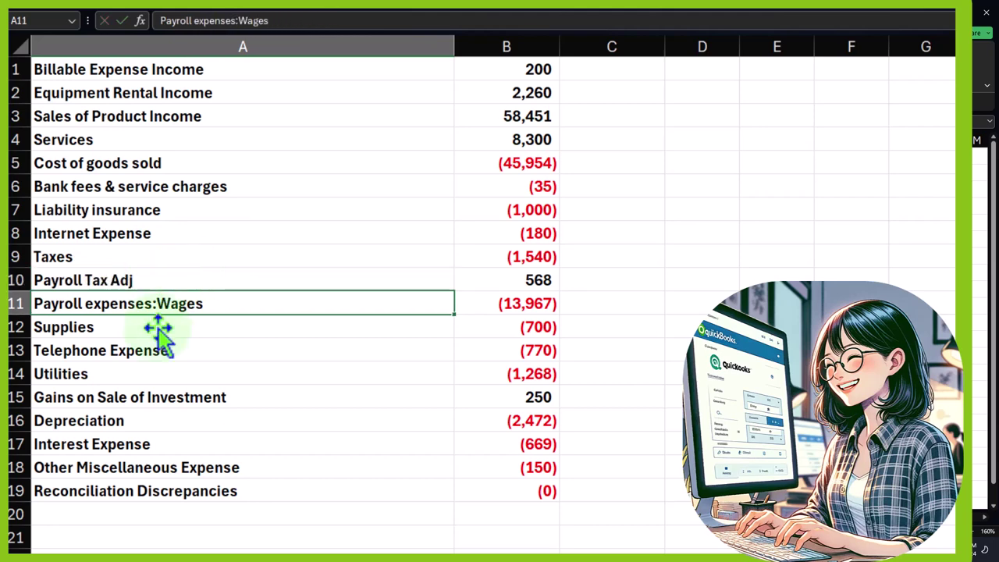
{"action": "double_click", "coordinate": [161, 304]}
{"action": "key", "text": "BackSpace"}
{"action": "key", "text": "BackSpace"}
{"action": "key", "text": "BackSpace"}
{"action": "key", "text": "BackSpace"}
{"action": "key", "text": "BackSpace"}
{"action": "key", "text": "BackSpace"}
{"action": "key", "text": "BackSpace"}
{"action": "key", "text": "BackSpace"}
{"action": "key", "text": "BackSpace"}
{"action": "key", "text": "BackSpace"}
{"action": "key", "text": "BackSpace"}
{"action": "key", "text": "BackSpace"}
{"action": "key", "text": "BackSpace"}
{"action": "key", "text": "BackSpace"}
{"action": "key", "text": "BackSpace"}
{"action": "key", "text": "BackSpace"}
{"action": "key", "text": "BackSpace"}
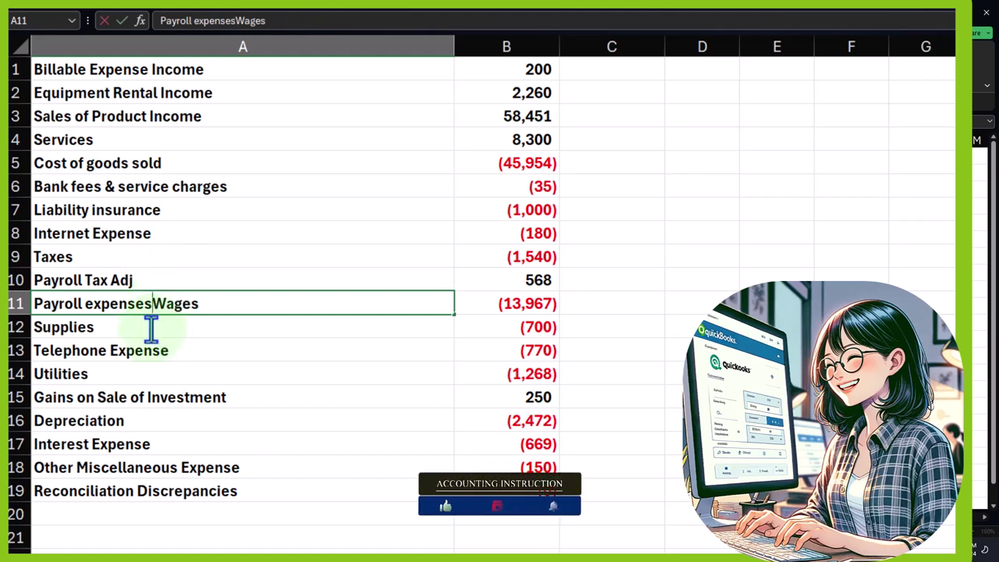
{"action": "key", "text": "Return"}
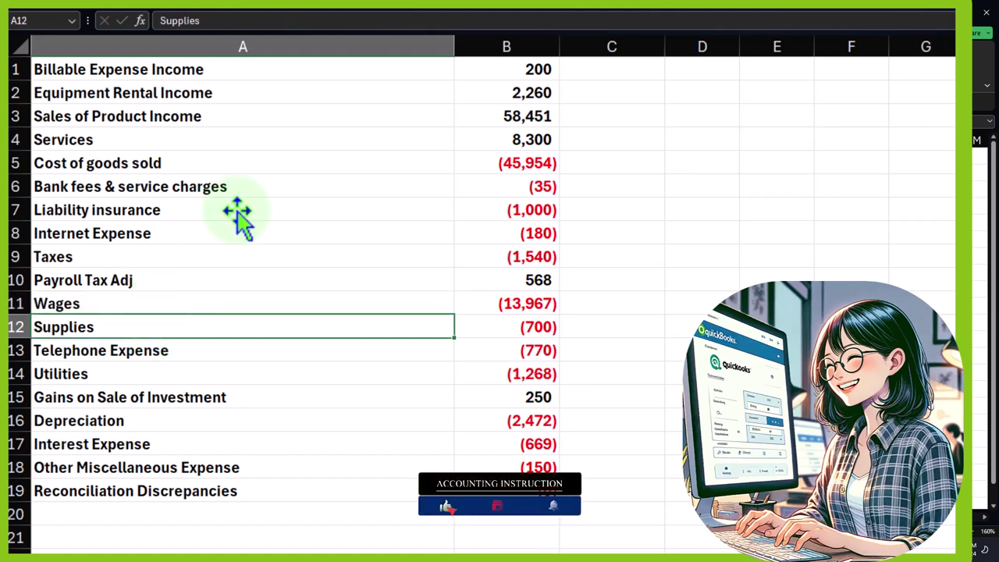
{"action": "left_click_drag", "start_coordinate": [454, 45], "coordinate": [241, 35]}
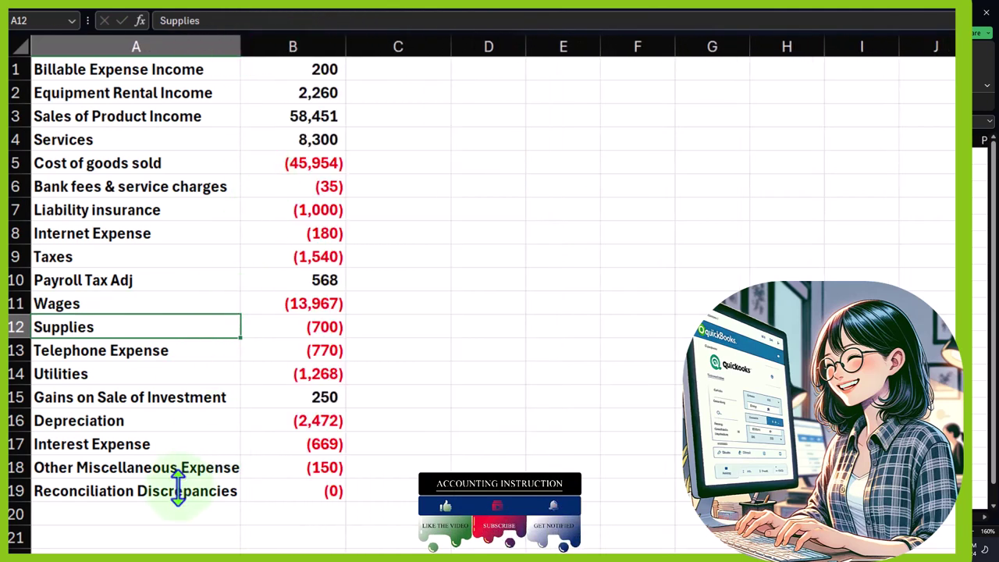
Step: Add a Net Income label in A20 with =SUM(B1:B19) beside it, totalling 1,324
{"action": "left_click", "coordinate": [137, 515]}
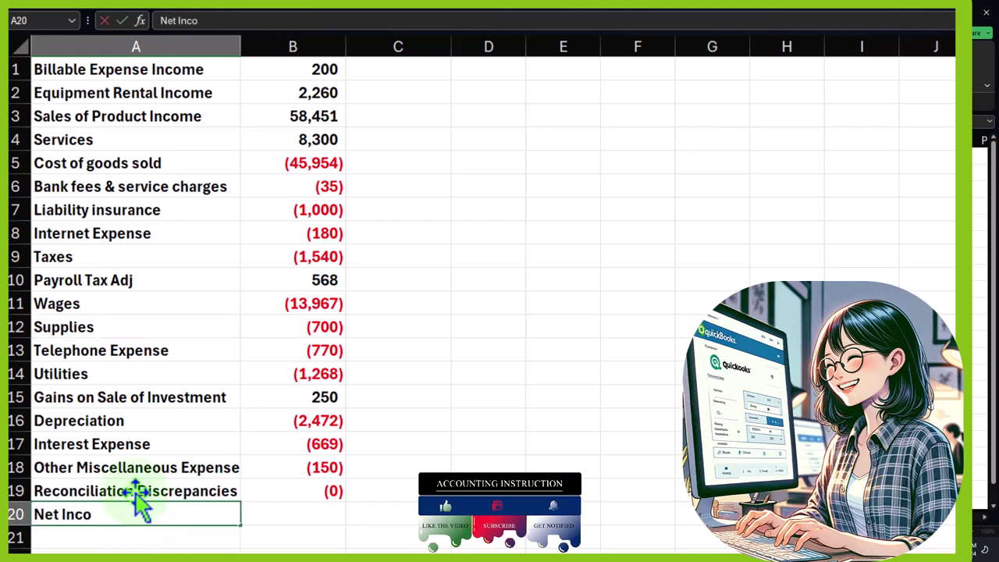
{"action": "key", "text": "Right"}
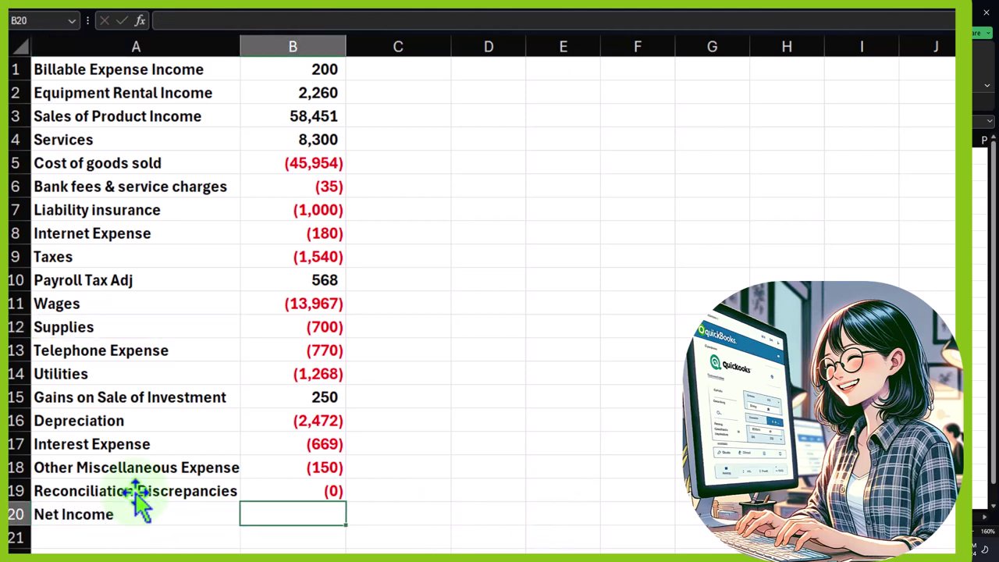
{"action": "type", "text": "=sum("}
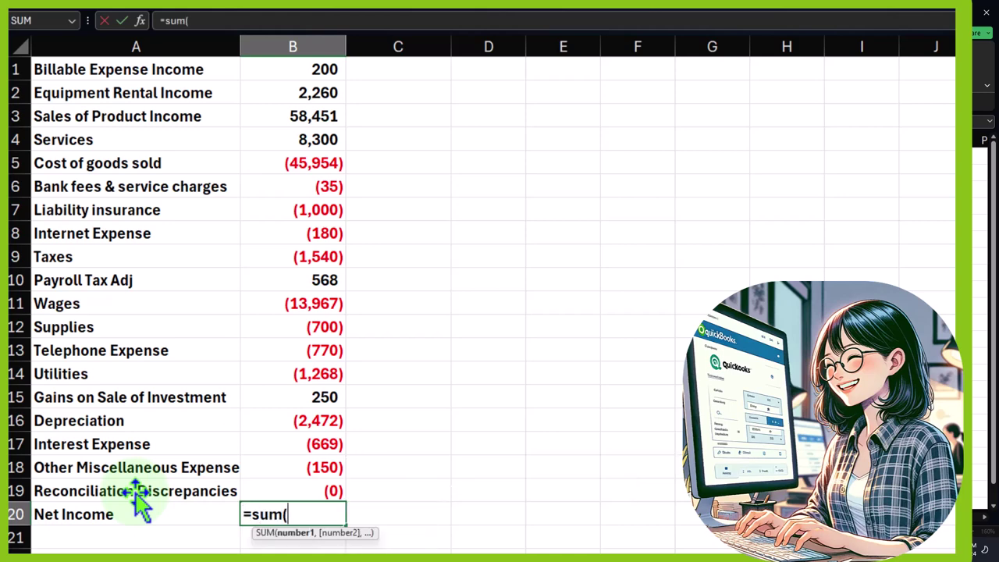
{"action": "key", "text": "Up"}
{"action": "key", "text": "shift+Up"}
{"action": "key", "text": "shift+Up"}
{"action": "key", "text": "shift+Up"}
{"action": "key", "text": "shift+Up"}
{"action": "key", "text": "shift+Up"}
{"action": "key", "text": "shift+Up"}
{"action": "key", "text": "shift+Up"}
{"action": "key", "text": "shift+Up"}
{"action": "key", "text": "shift+Up"}
{"action": "key", "text": "shift+Up"}
{"action": "key", "text": "shift+Up"}
{"action": "key", "text": "shift+Up"}
{"action": "key", "text": "shift+Up"}
{"action": "key", "text": "shift+Up"}
{"action": "key", "text": "shift+Up"}
{"action": "key", "text": "shift+Up"}
{"action": "key", "text": "shift+Up"}
{"action": "key", "text": "shift+Up"}
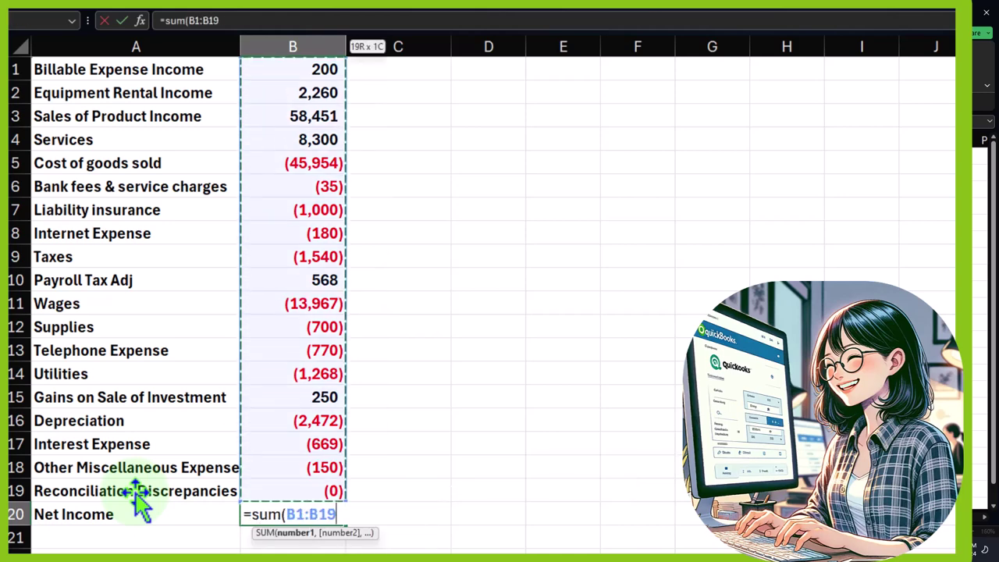
{"action": "key", "text": "Return"}
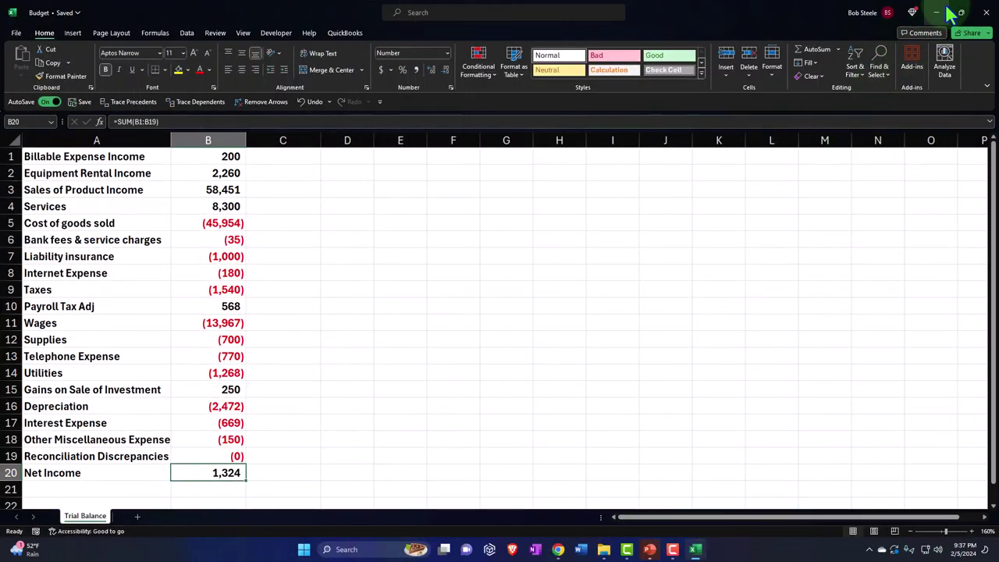
Step: Minimize Excel and scroll the QuickBooks P&L to compare its $1,324.47 net income
{"action": "left_click", "coordinate": [940, 13]}
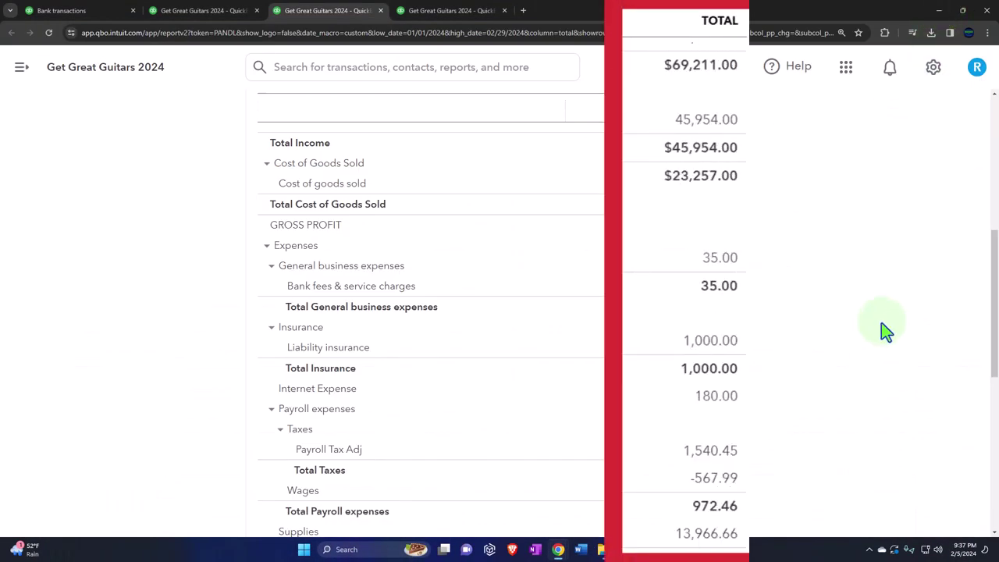
{"action": "scroll", "coordinate": [878, 343], "scroll_direction": "down", "scroll_amount": 3}
{"action": "scroll", "coordinate": [868, 377], "scroll_direction": "down", "scroll_amount": 3}
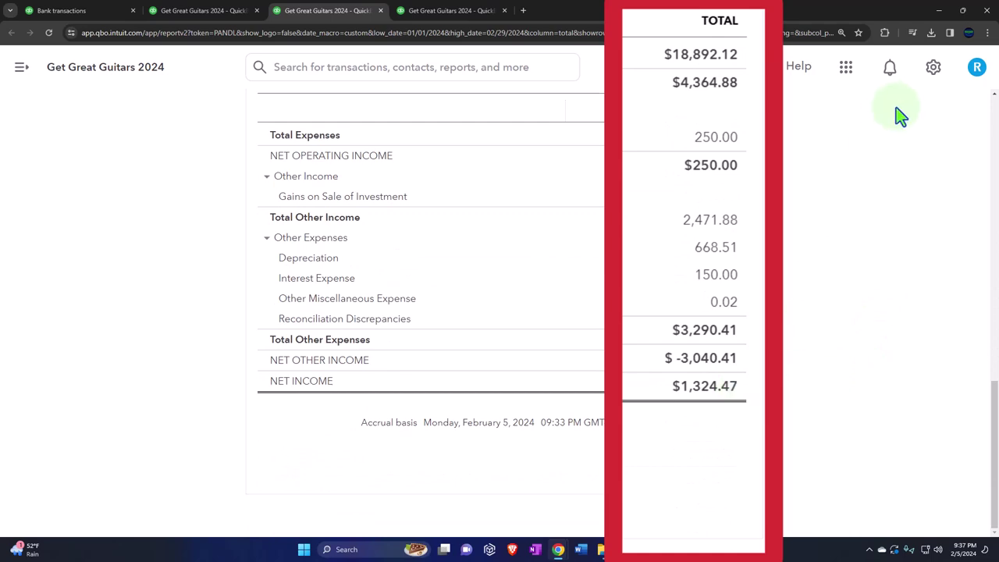
{"action": "left_click", "coordinate": [695, 549]}
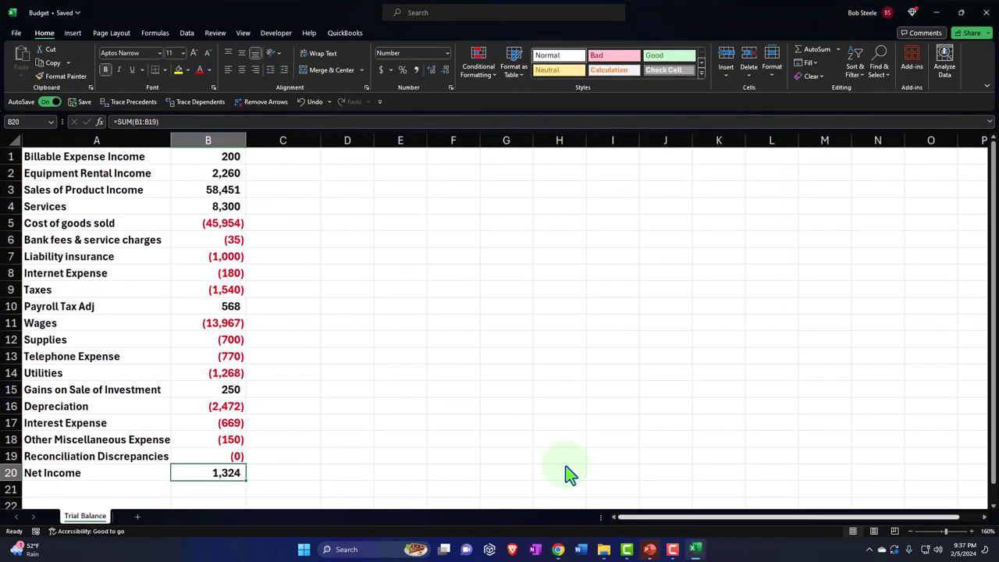
{"action": "left_click", "coordinate": [326, 321]}
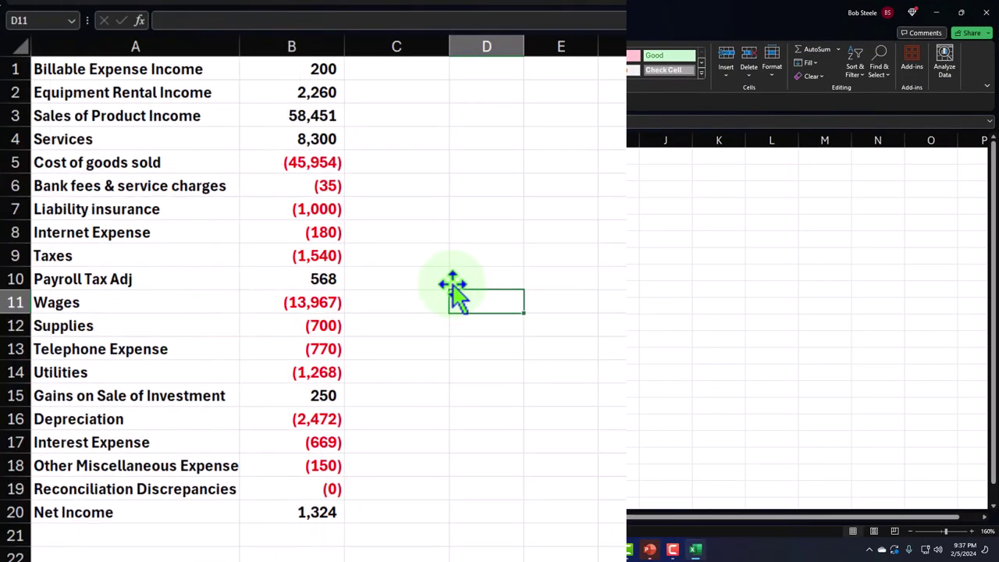
{"action": "left_click_drag", "start_coordinate": [322, 72], "coordinate": [344, 488]}
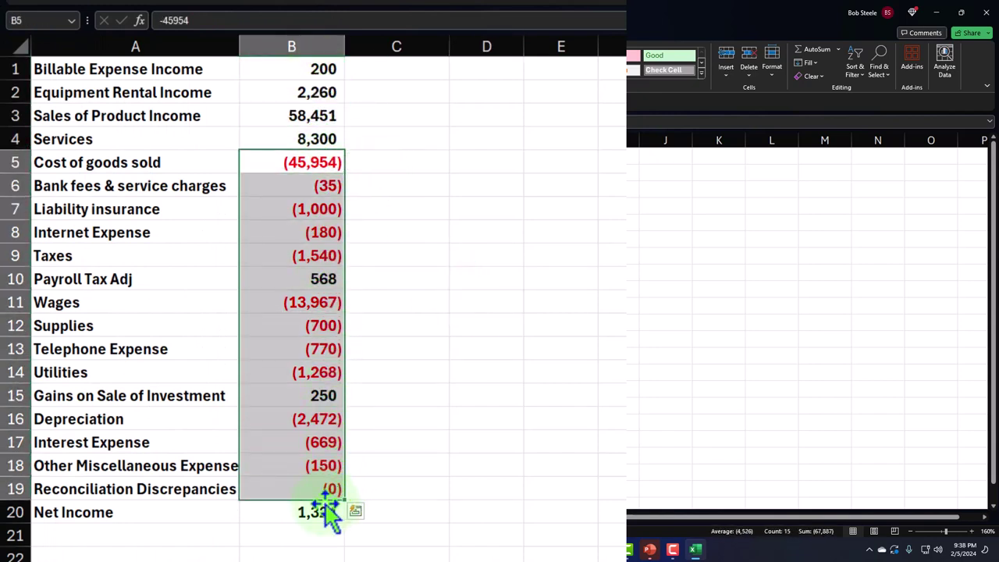
{"action": "double_click", "coordinate": [326, 509]}
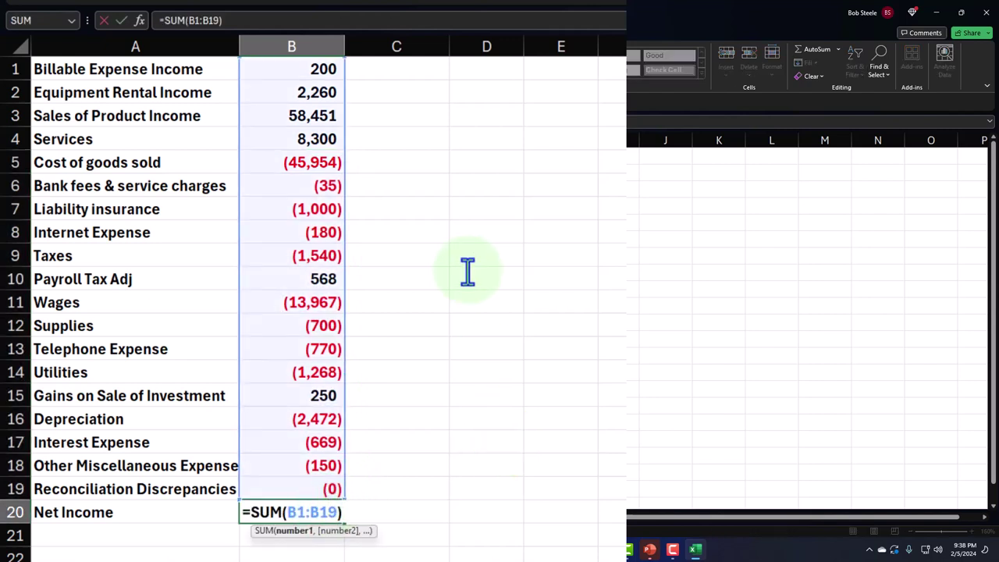
{"action": "key", "text": "Return"}
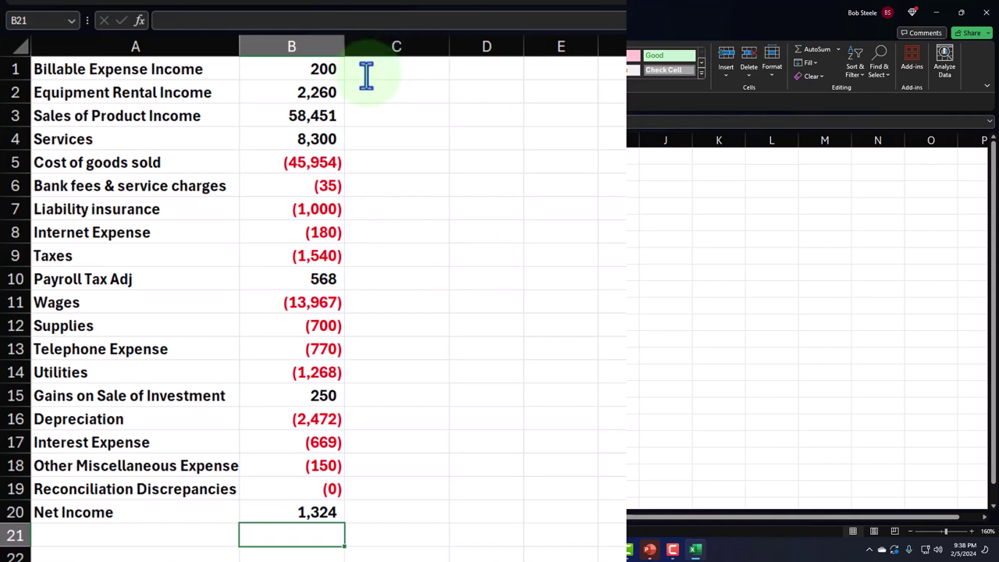
{"action": "left_click_drag", "start_coordinate": [367, 75], "coordinate": [624, 68]}
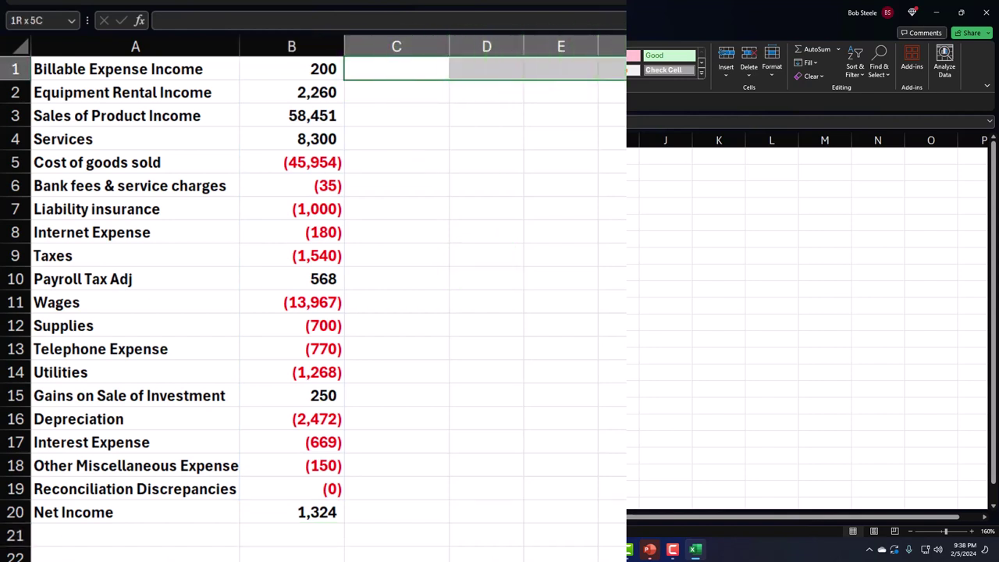
{"action": "left_click_drag", "start_coordinate": [632, 148], "coordinate": [752, 146]}
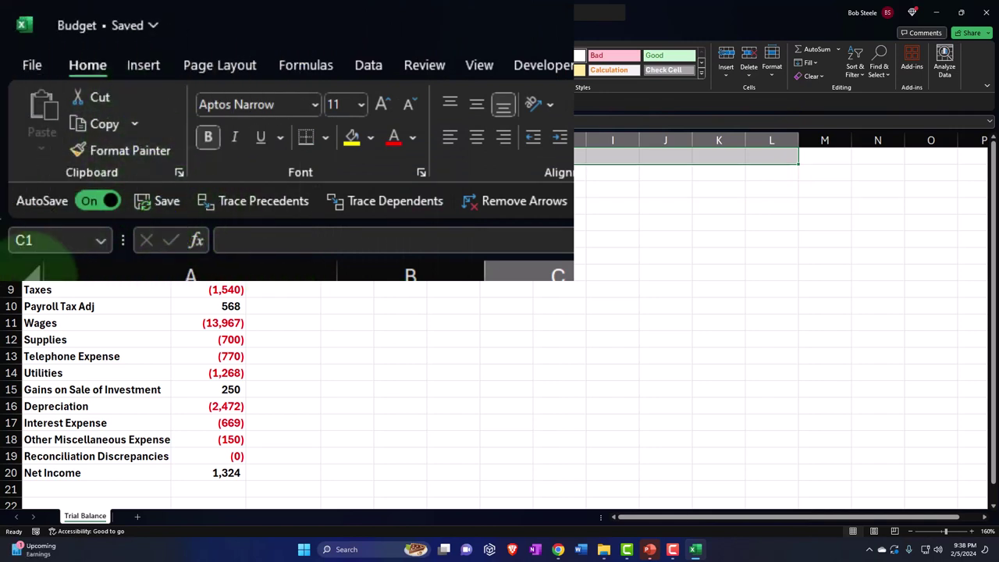
Step: Go to the QuickBooks Reports tab and choose Budgeting from the gear settings menu
{"action": "left_click", "coordinate": [287, 276]}
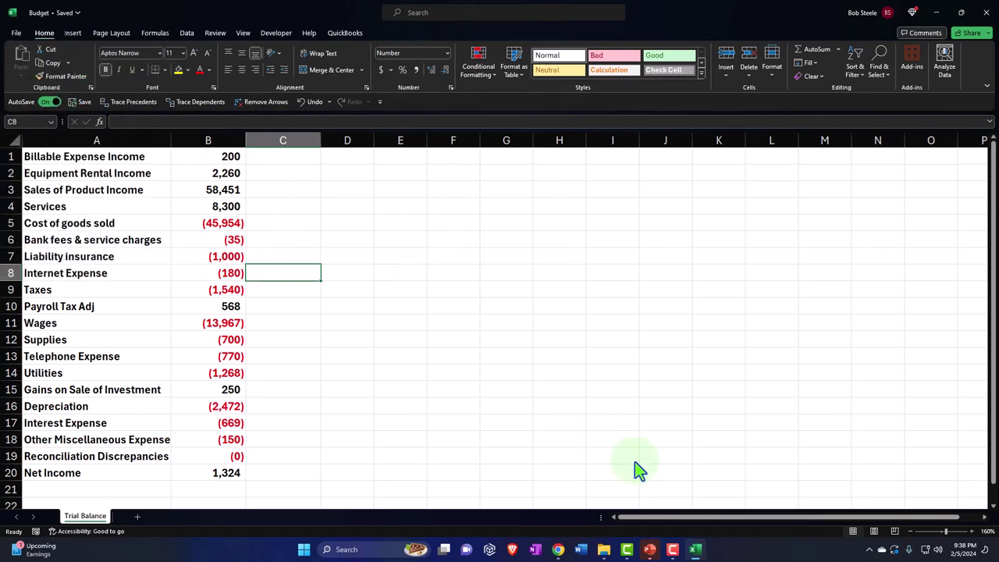
{"action": "left_click", "coordinate": [695, 550]}
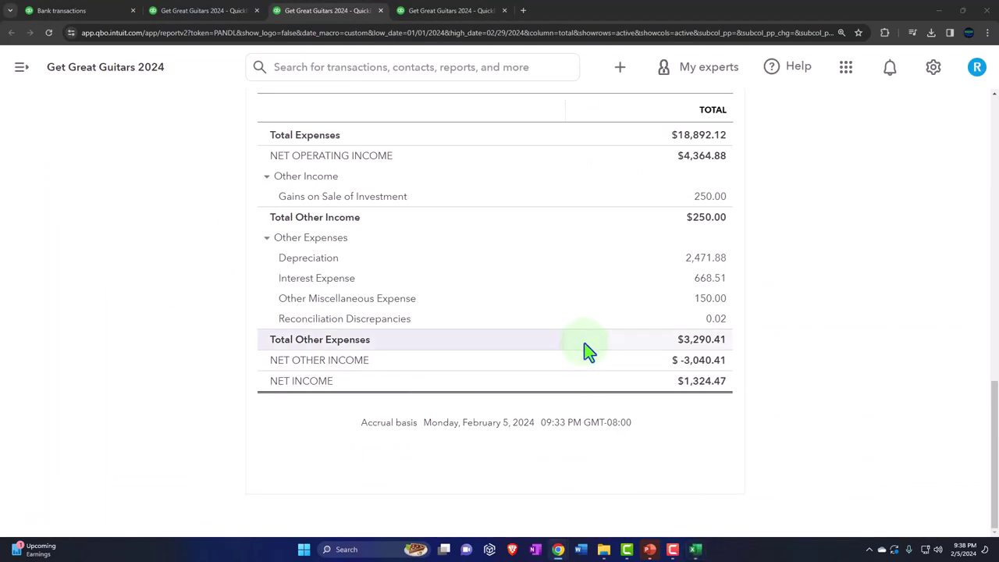
{"action": "scroll", "coordinate": [587, 351], "scroll_direction": "up", "scroll_amount": 8}
{"action": "scroll", "coordinate": [587, 351], "scroll_direction": "up", "scroll_amount": 5}
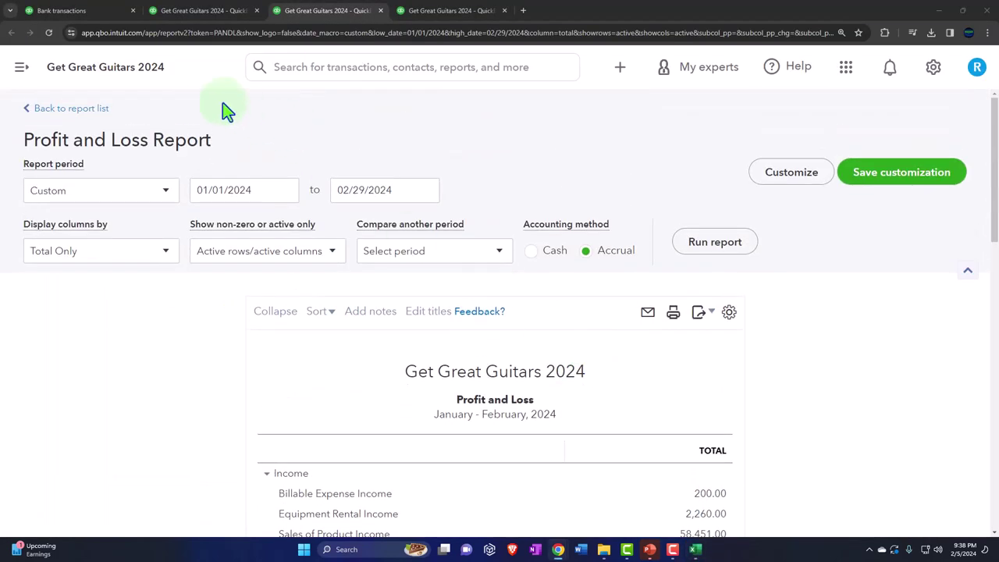
{"action": "left_click", "coordinate": [86, 10]}
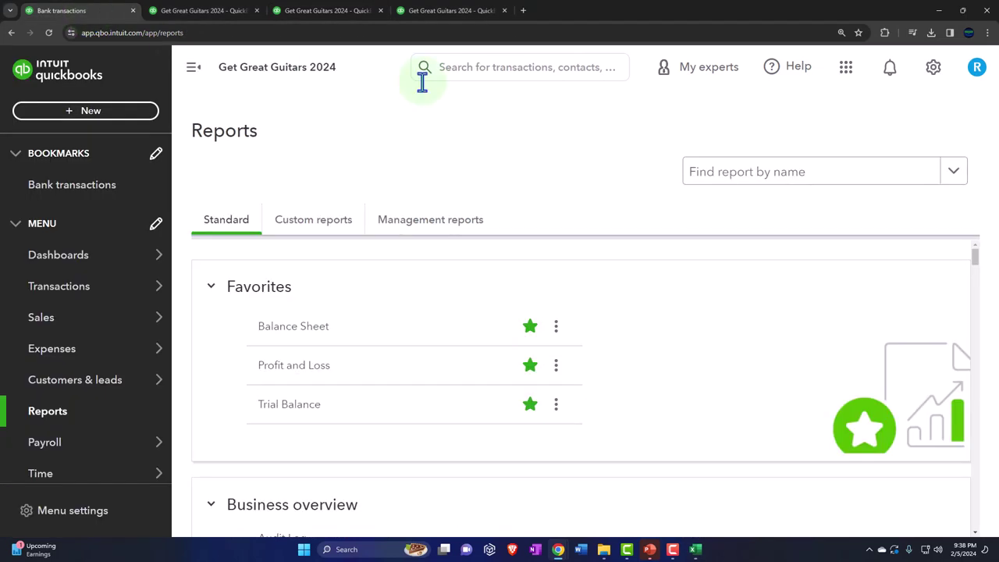
{"action": "left_click", "coordinate": [945, 75]}
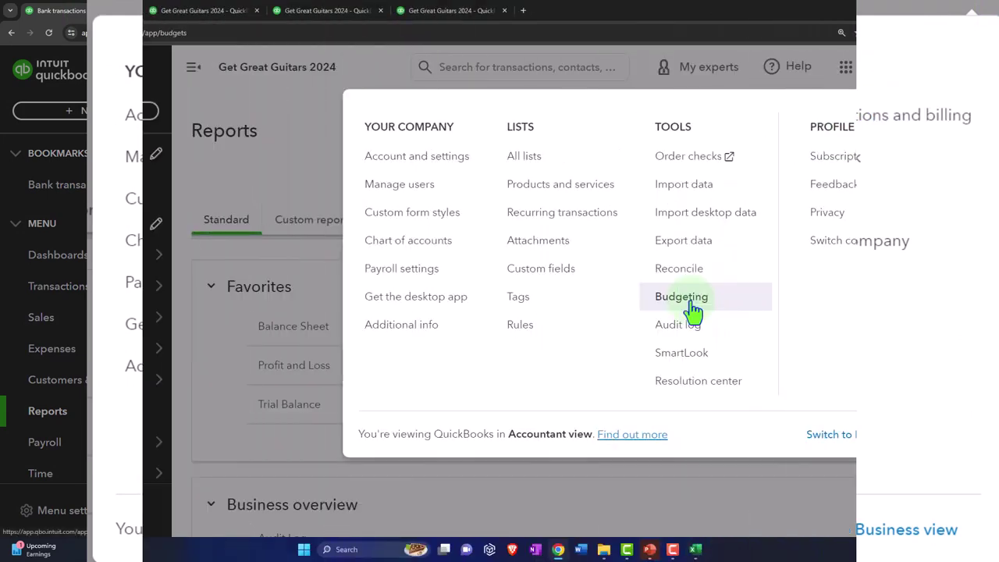
{"action": "left_click", "coordinate": [692, 306]}
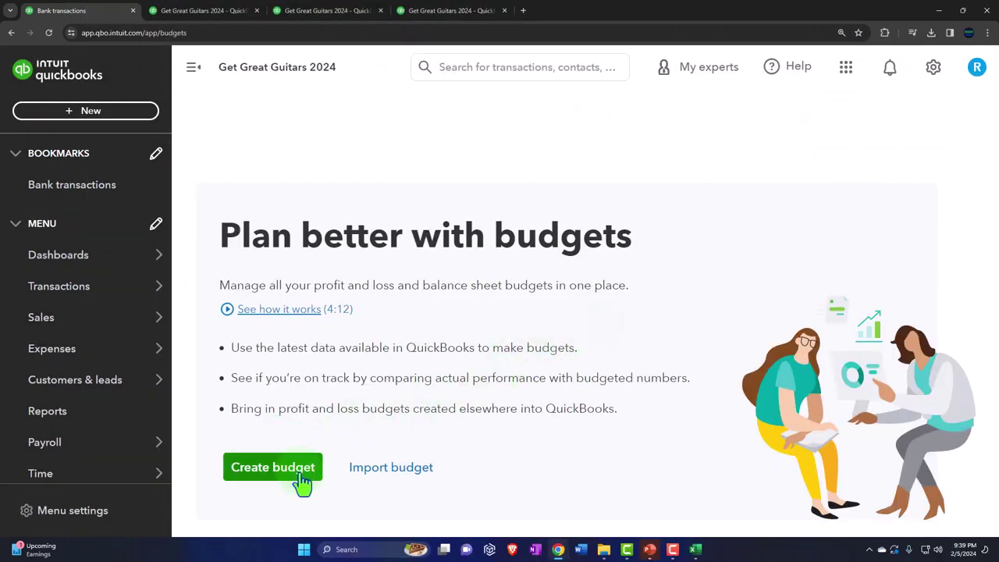
Step: Start a new budget with Create budget, opening the Profit and loss FY 2024 setup
{"action": "left_click", "coordinate": [299, 476]}
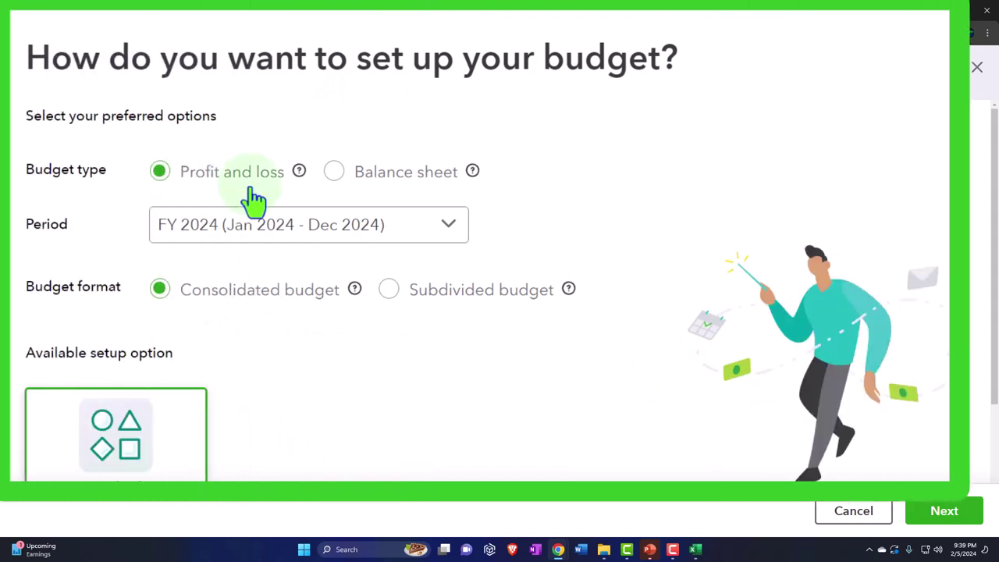